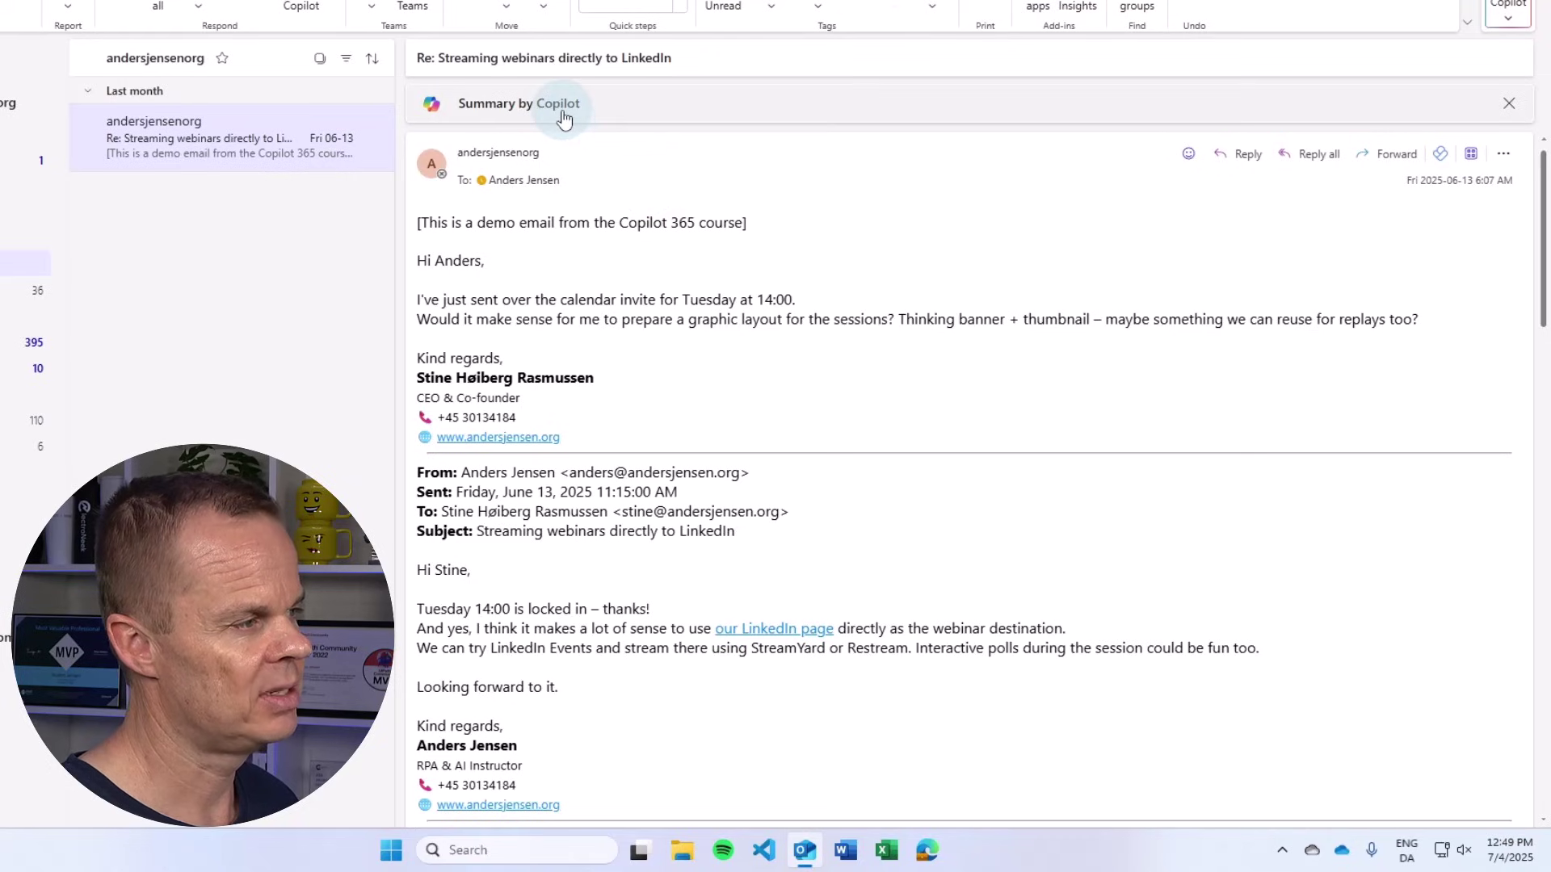
Generate a Copilot summary of the 'Re: Streaming webinars directly to LinkedIn' thread while scrolling the email
{"action": "left_click", "coordinate": [563, 116]}
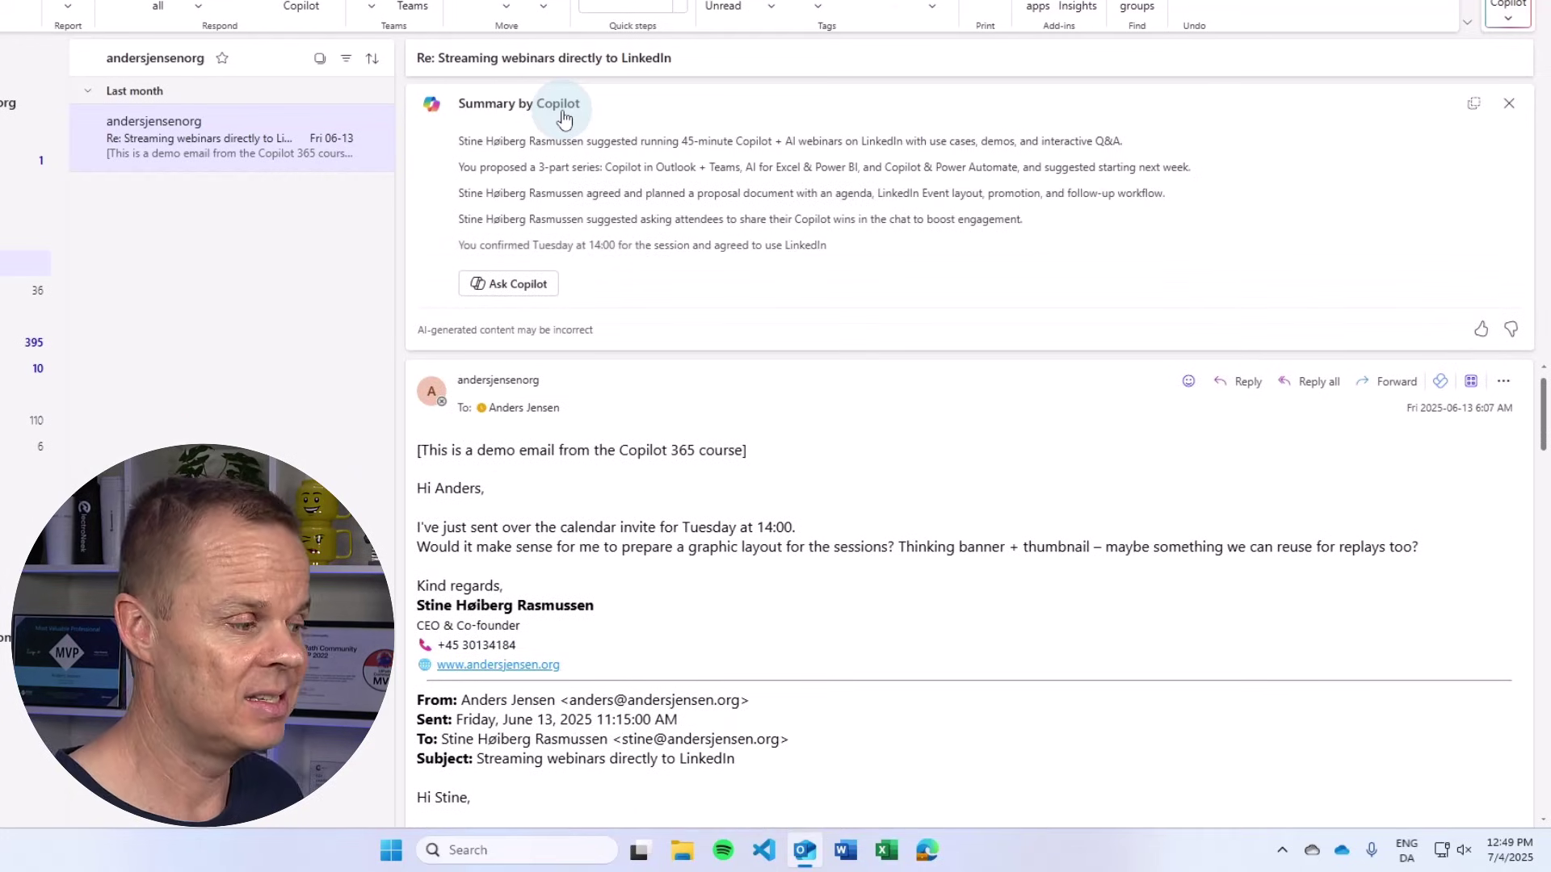
{"action": "scroll", "coordinate": [836, 575], "scroll_direction": "down", "scroll_amount": 10}
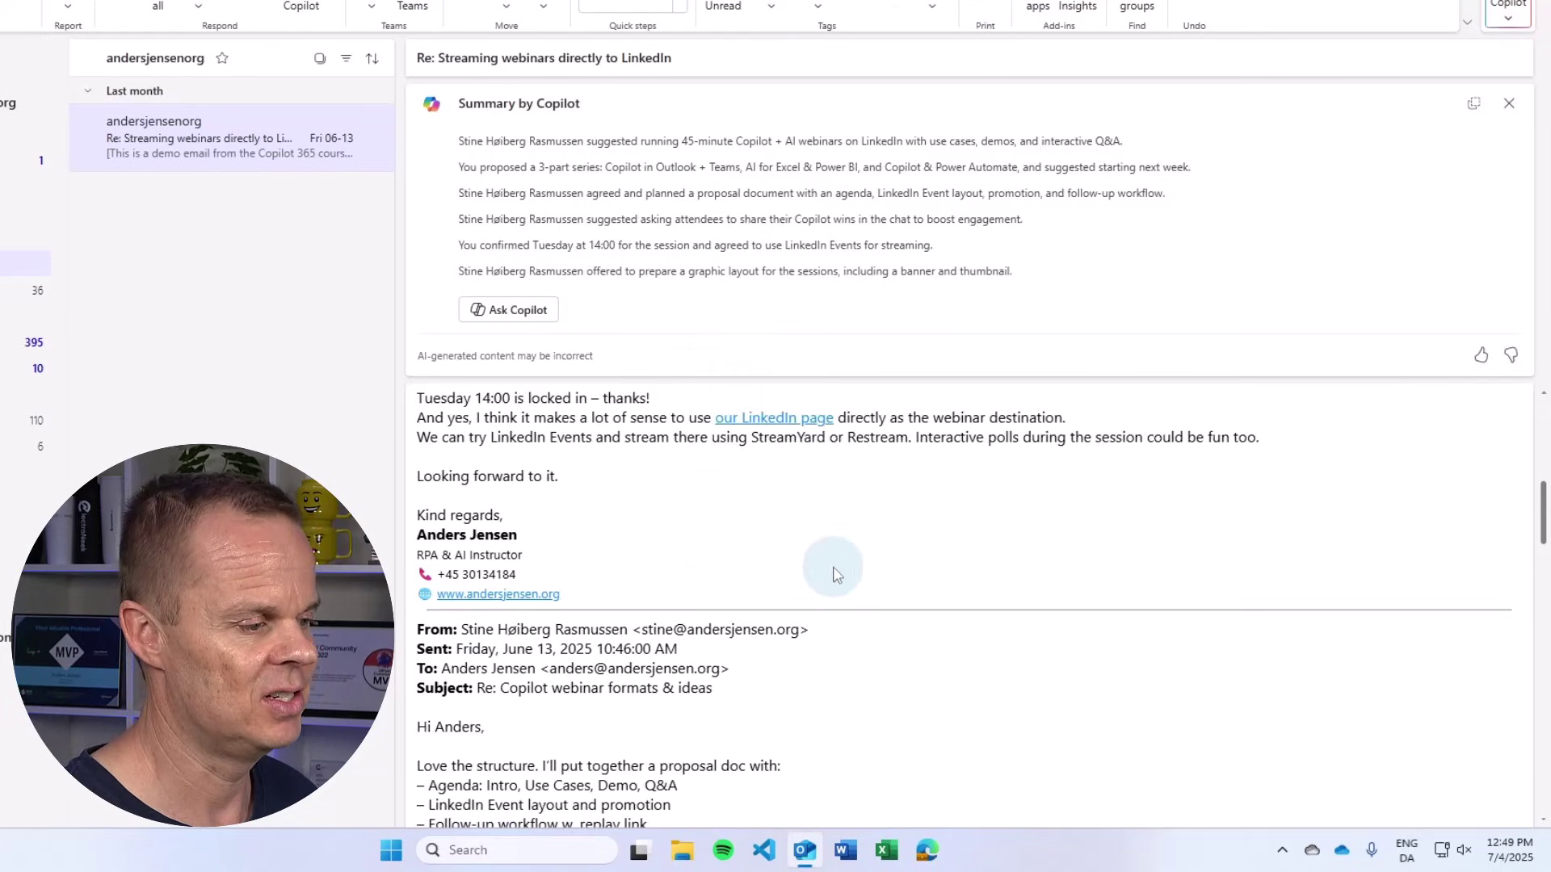
{"action": "scroll", "coordinate": [835, 575], "scroll_direction": "down", "scroll_amount": 3}
{"action": "scroll", "coordinate": [832, 575], "scroll_direction": "up", "scroll_amount": 8}
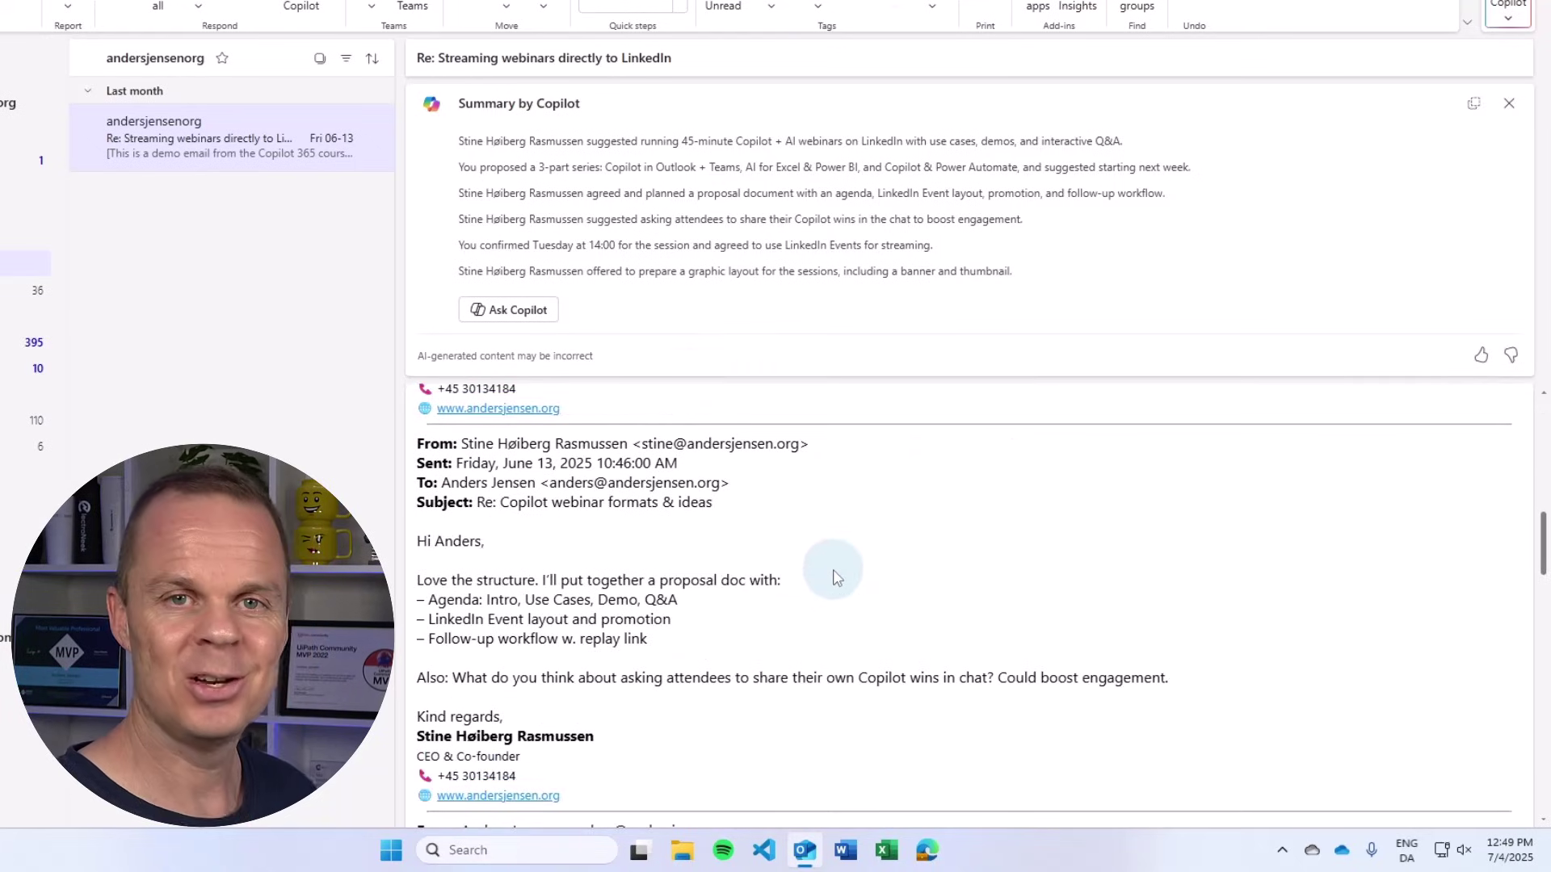
{"action": "scroll", "coordinate": [817, 575], "scroll_direction": "up", "scroll_amount": 5}
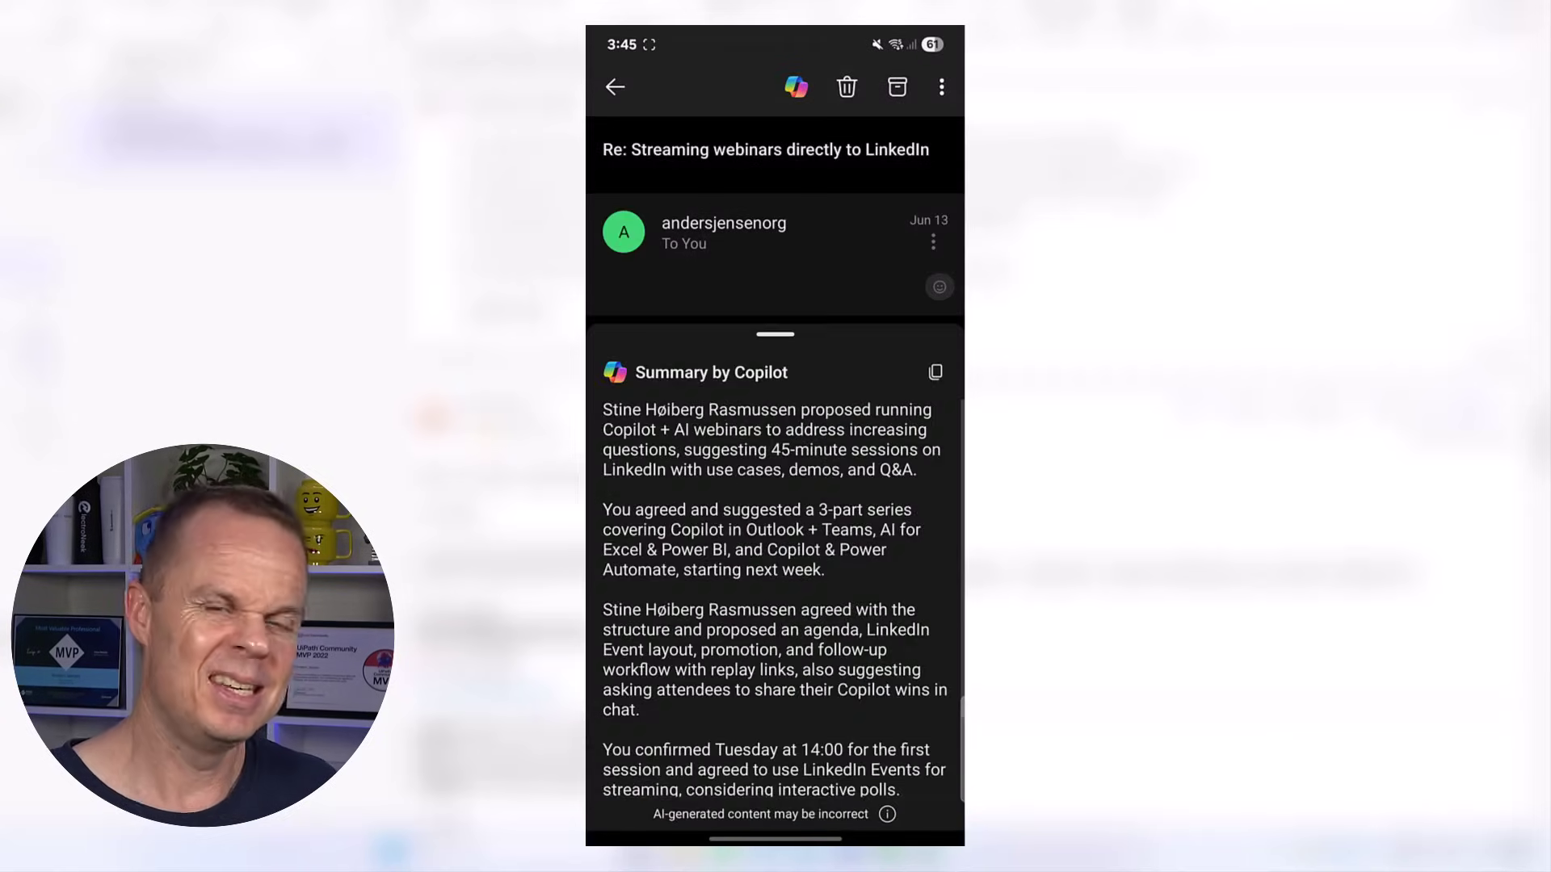
Swipe through the Copilot summary of the LinkedIn webinar email on the phone
{"action": "mouse_move", "coordinate": [880, 612]}
{"action": "left_mouse_down"}
{"action": "mouse_move", "coordinate": [894, 423]}
{"action": "mouse_move", "coordinate": [865, 519]}
{"action": "mouse_move", "coordinate": [865, 614]}
{"action": "left_mouse_up"}
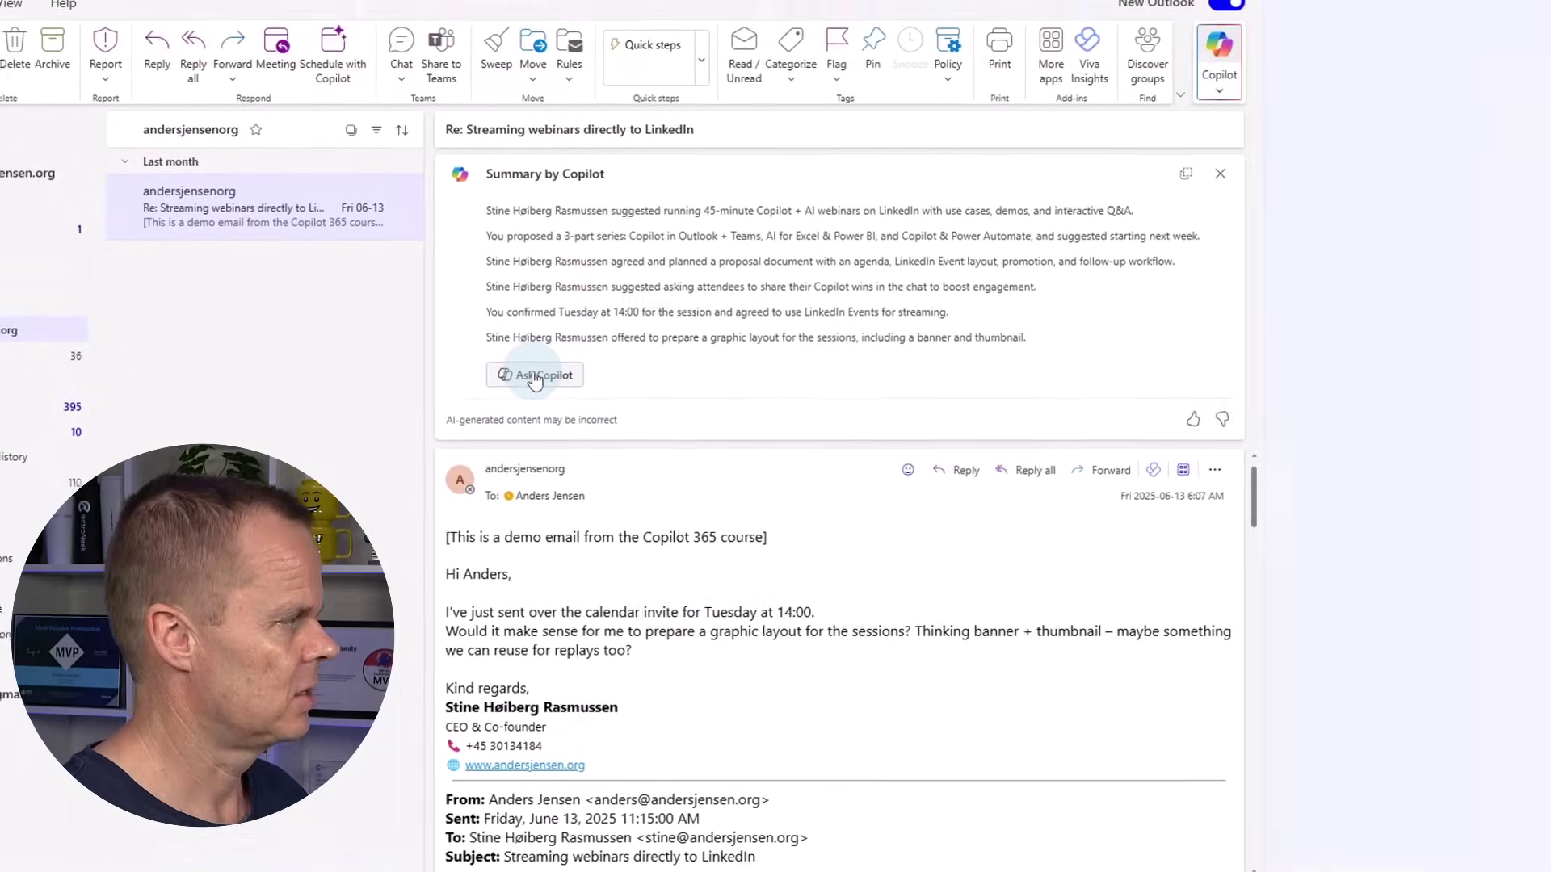
Ask Copilot 'What does the email say about LinkedIn?' and review its answer alongside the thread
{"action": "left_click", "coordinate": [516, 332]}
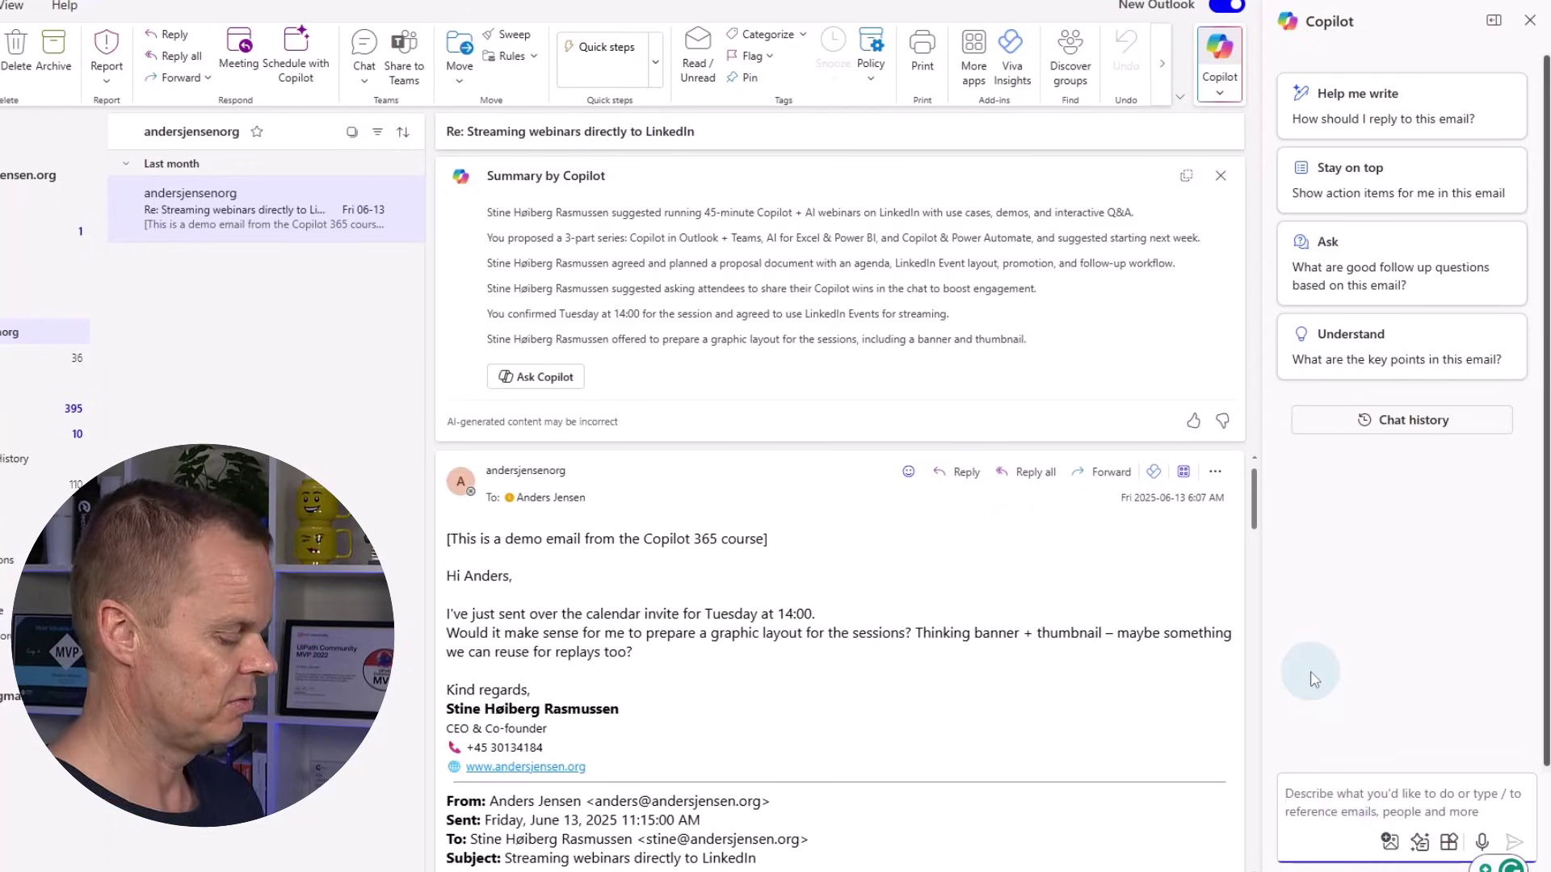
{"action": "type", "text": "What does th"}
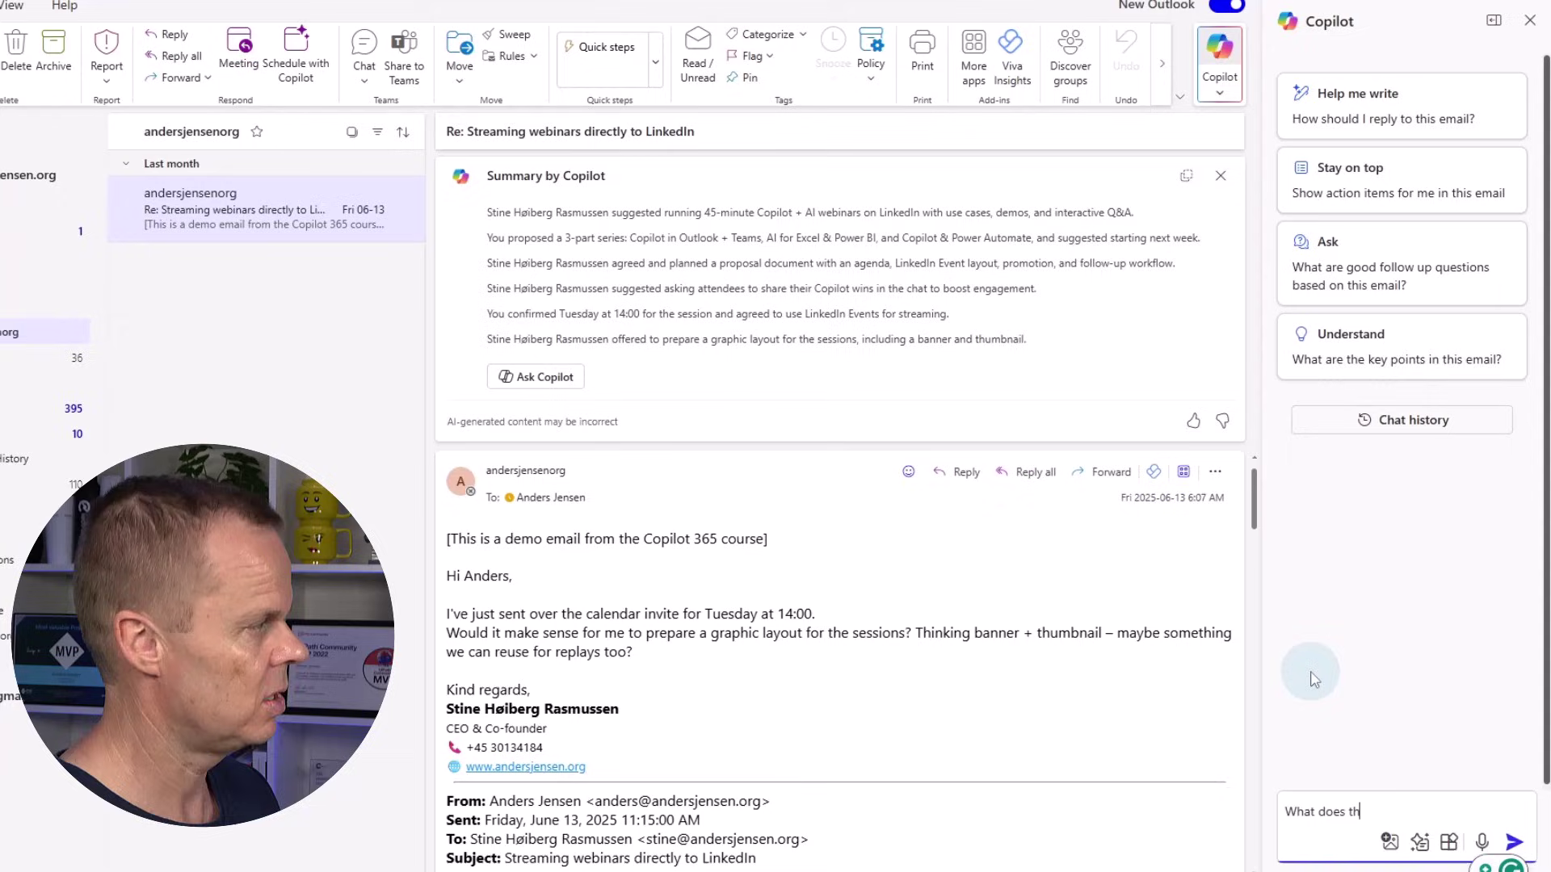
{"action": "type", "text": "e email say a"}
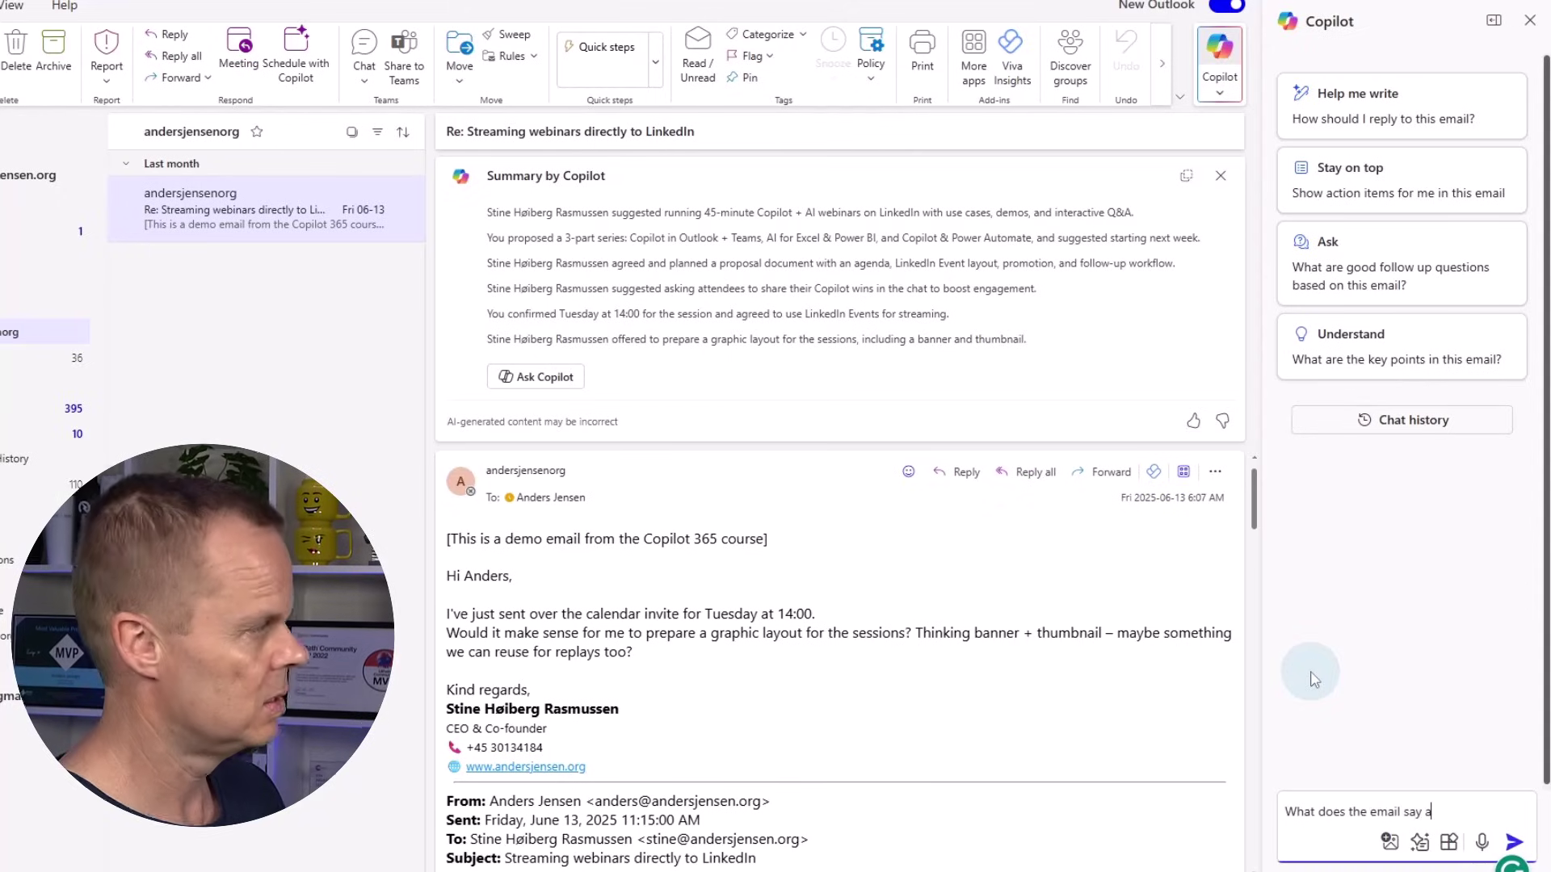
{"action": "type", "text": "bout LinkedI"}
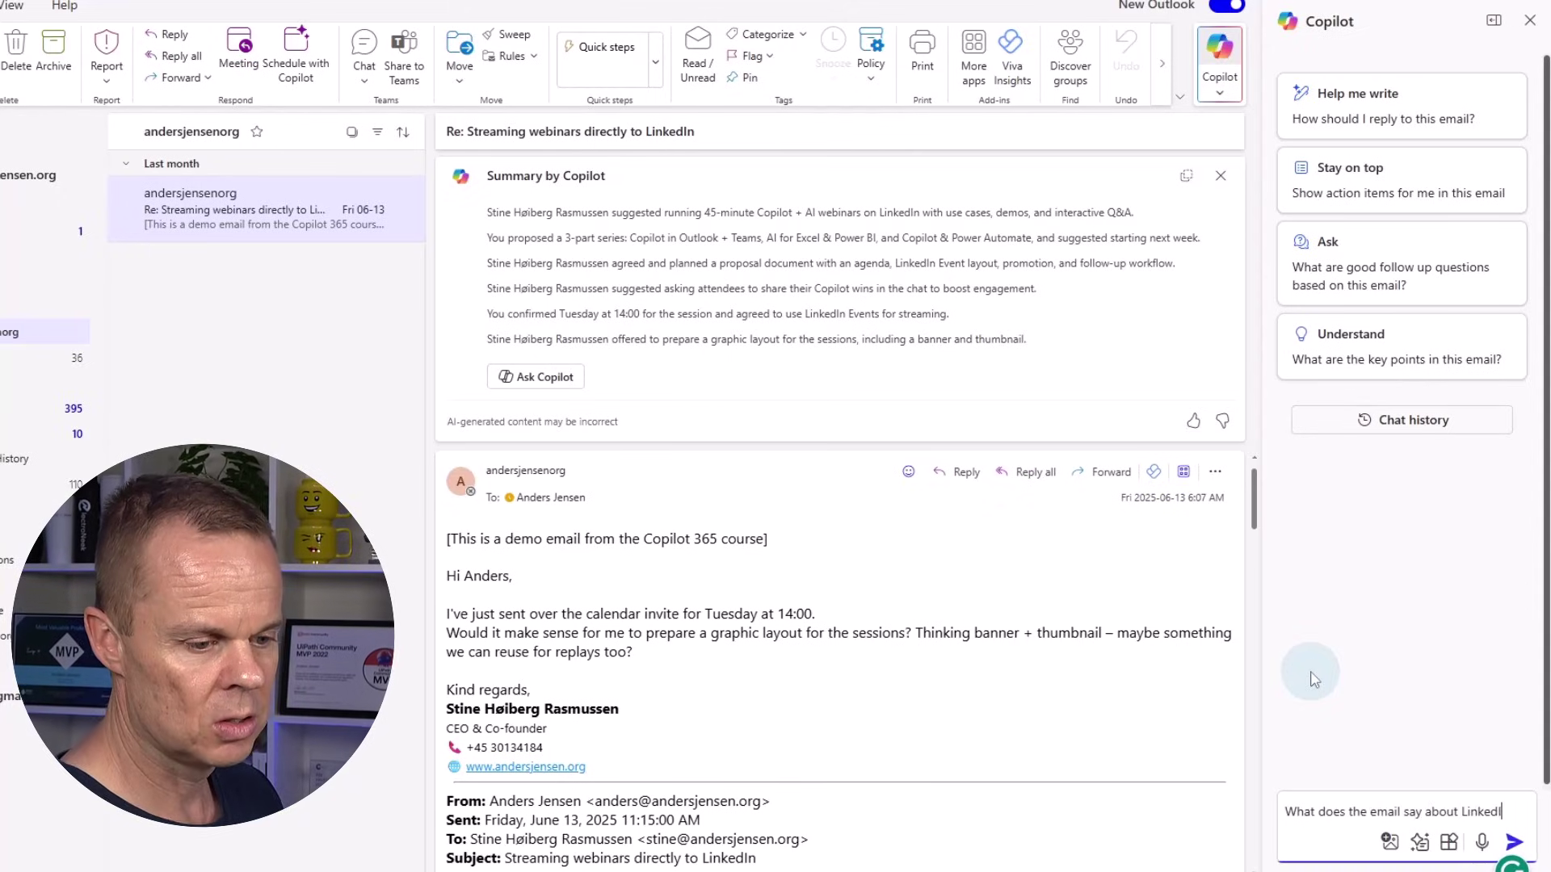
{"action": "type", "text": "N?"}
{"action": "key", "text": "Return"}
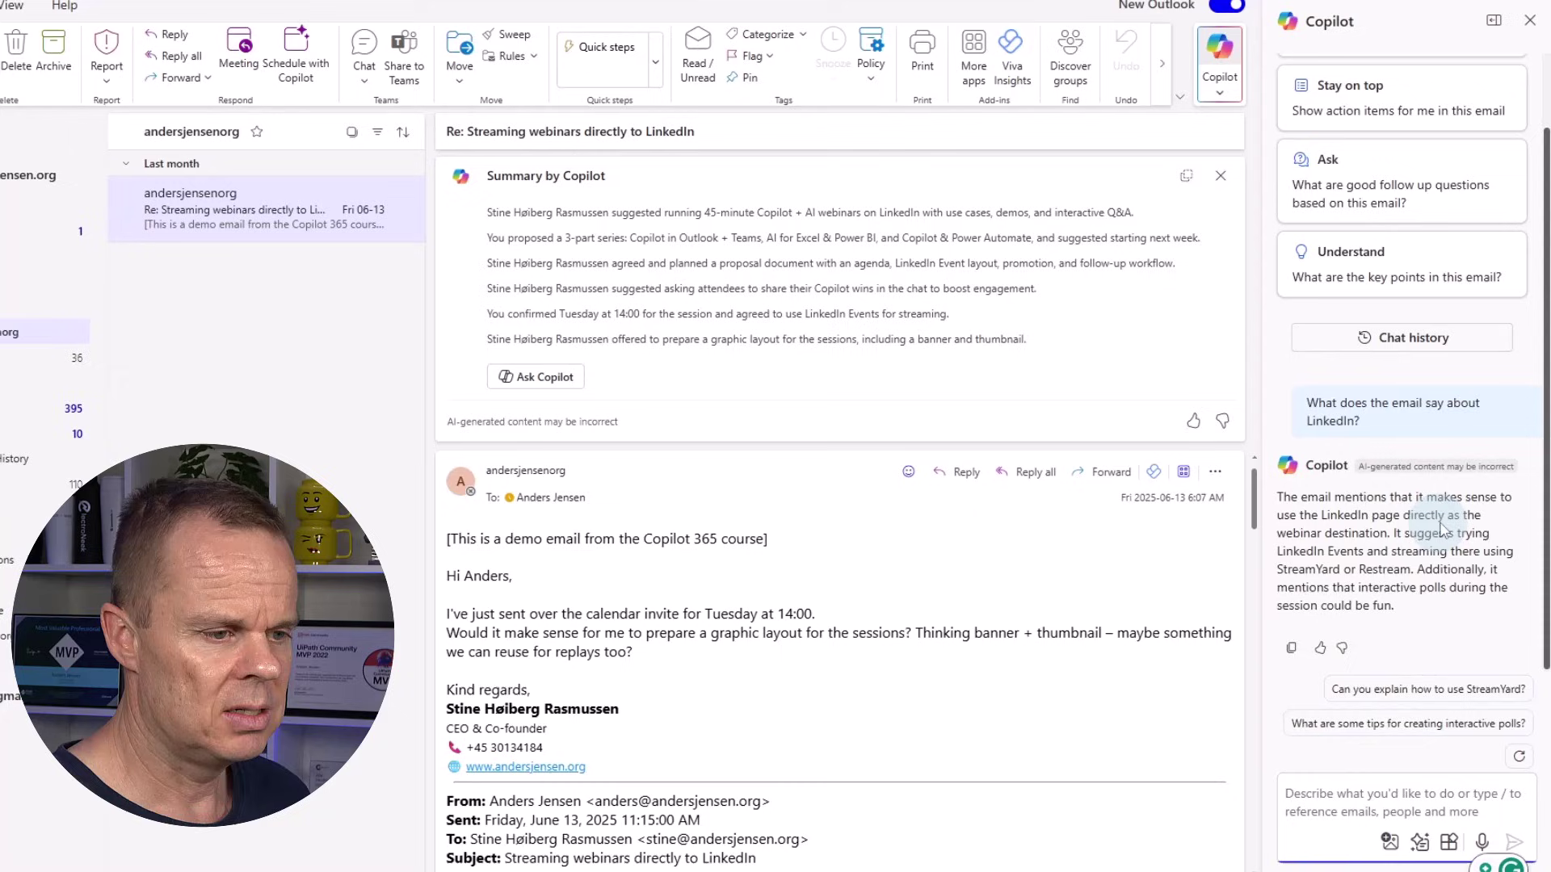
{"action": "scroll", "coordinate": [900, 685], "scroll_direction": "down", "scroll_amount": 12}
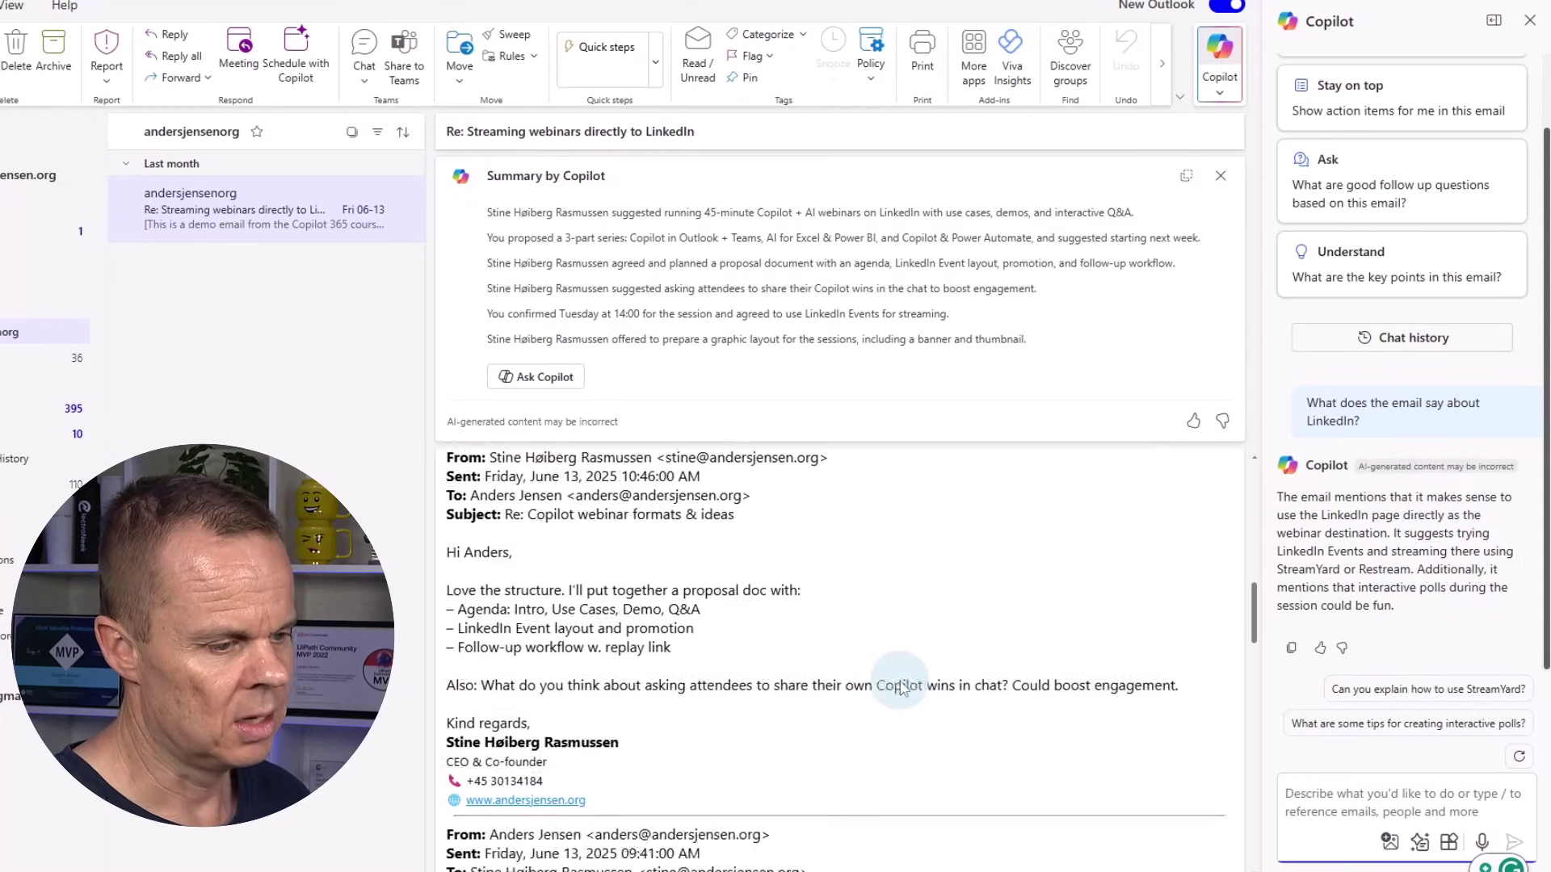
{"action": "scroll", "coordinate": [900, 685], "scroll_direction": "down", "scroll_amount": 3}
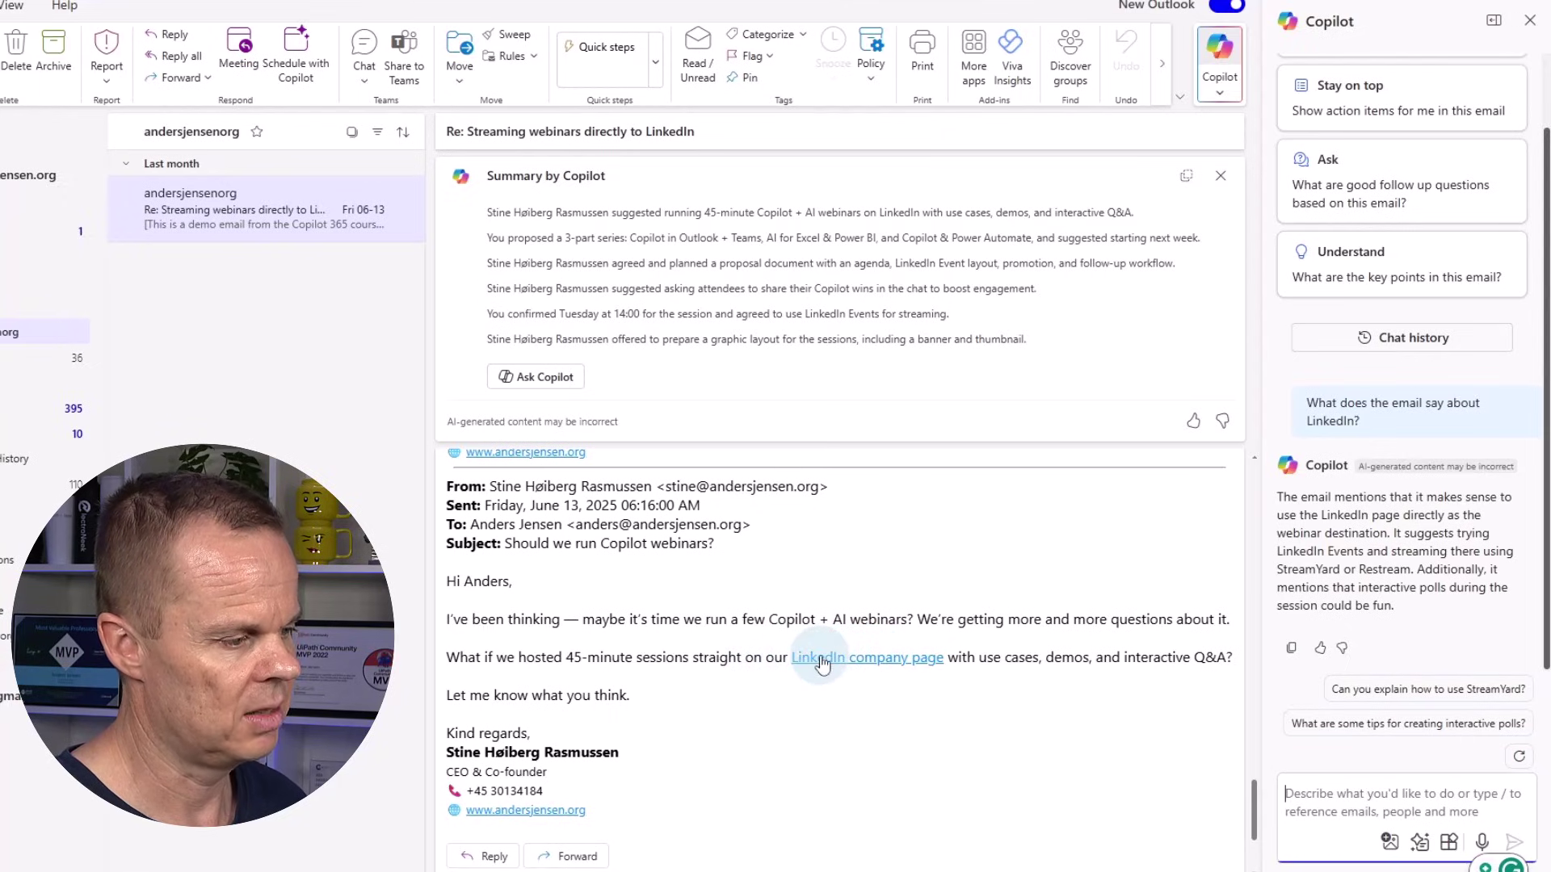
{"action": "scroll", "coordinate": [816, 667], "scroll_direction": "up", "scroll_amount": 7}
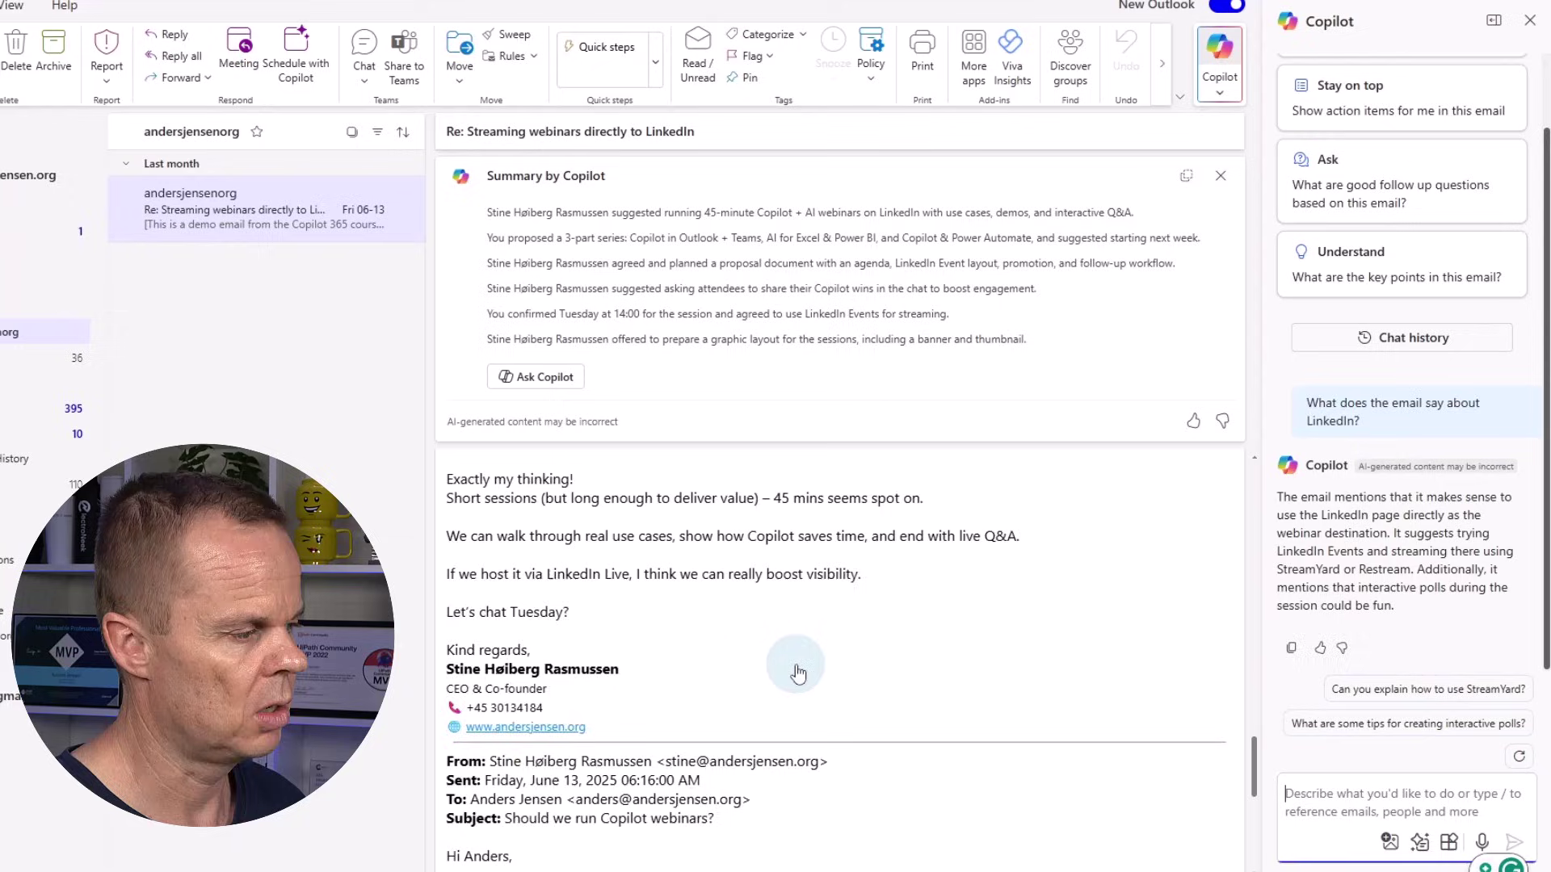
{"action": "scroll", "coordinate": [798, 672], "scroll_direction": "up", "scroll_amount": 10}
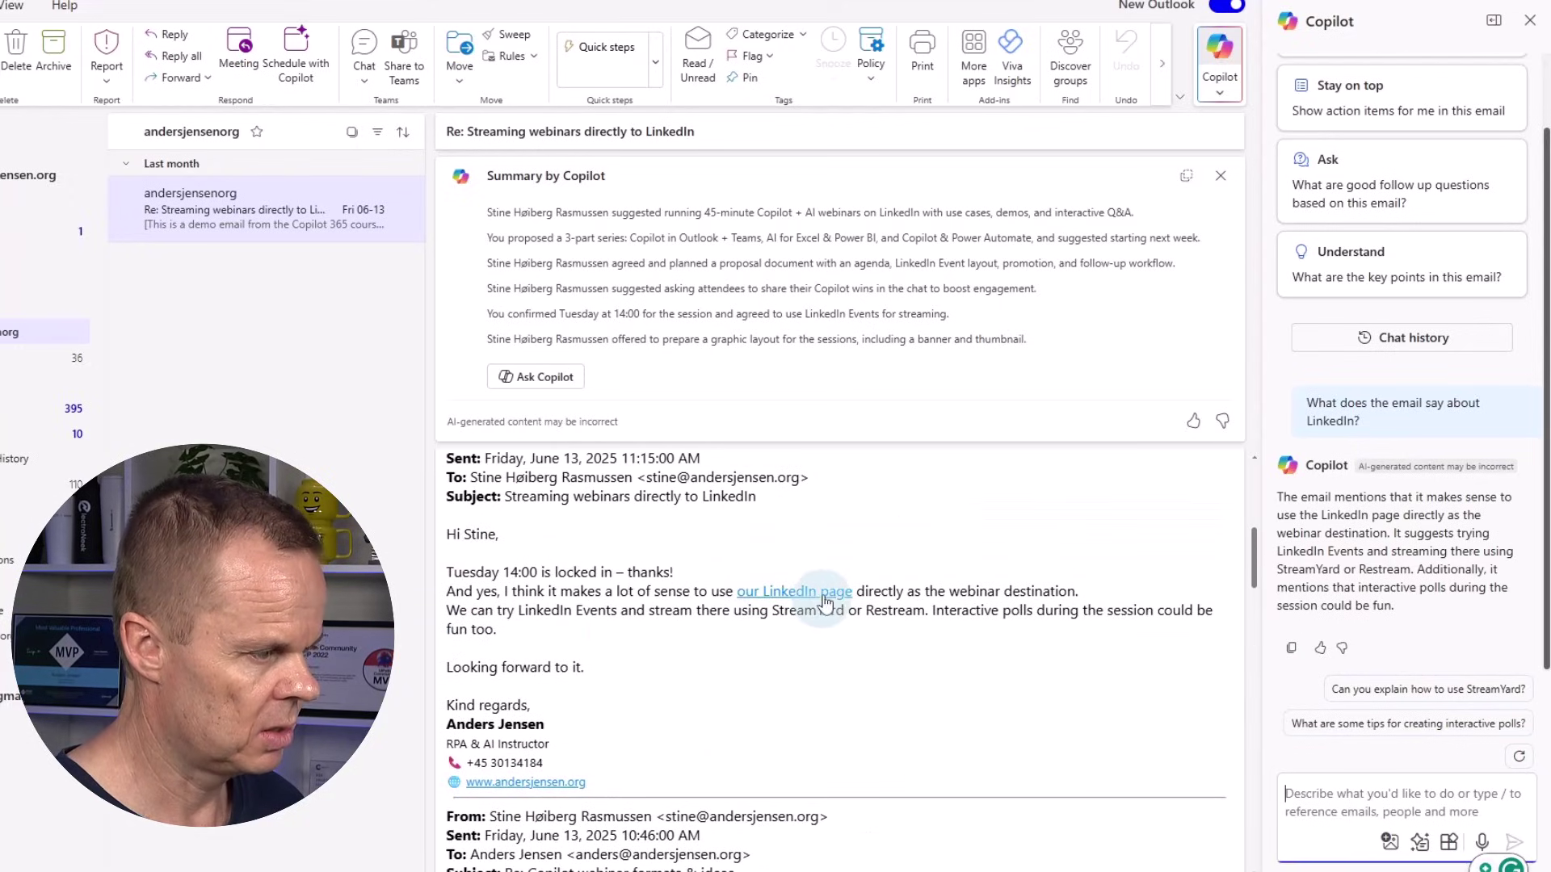
{"action": "scroll", "coordinate": [740, 704], "scroll_direction": "up", "scroll_amount": 5}
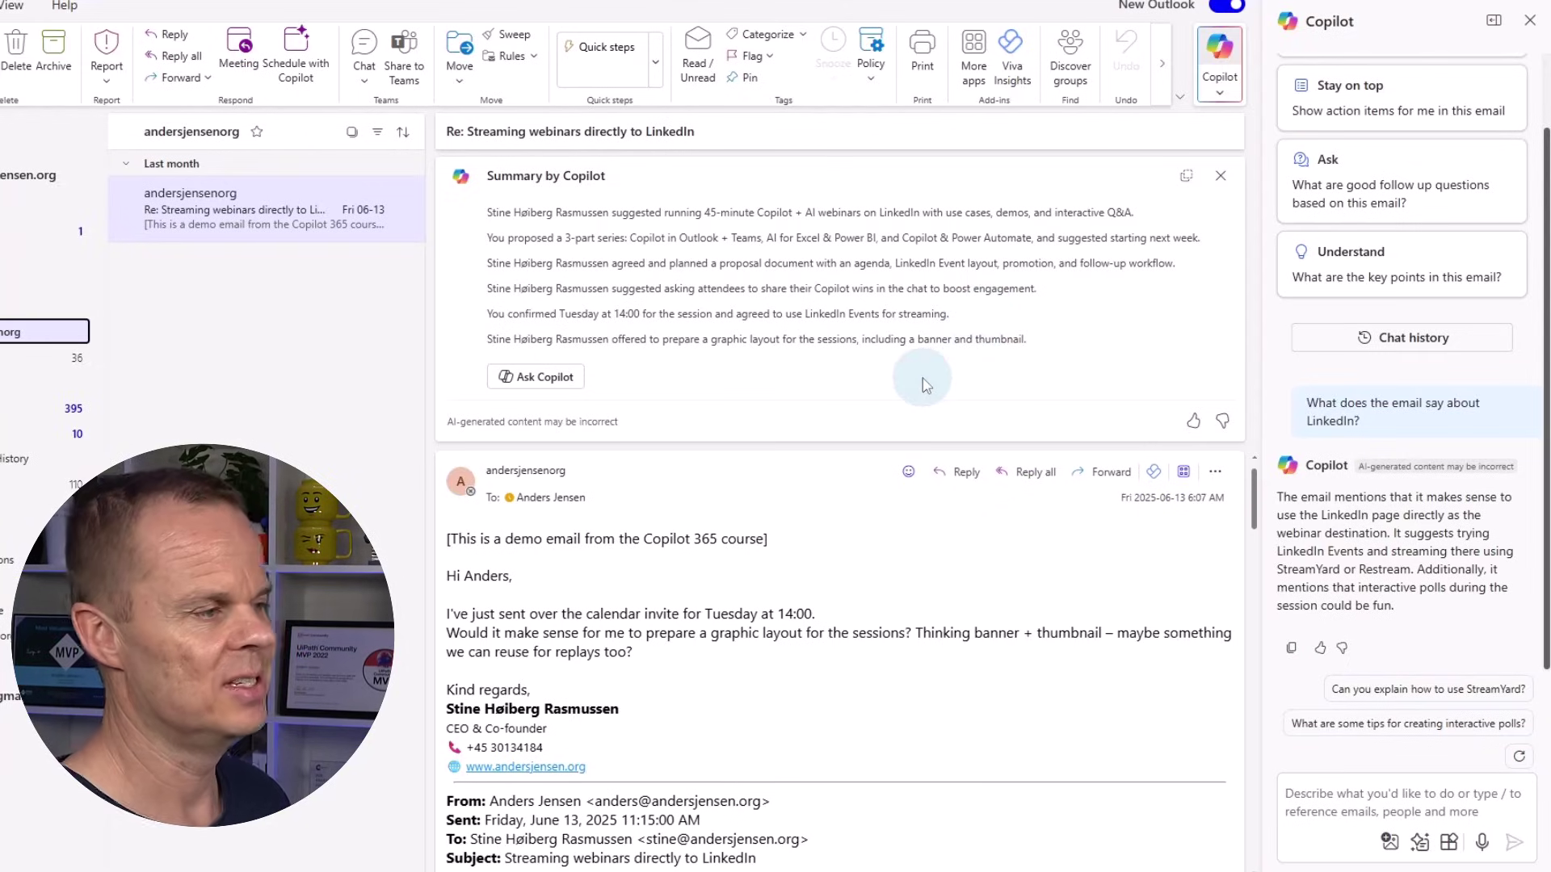
Close the Copilot chat and summary, then start a new Copilot chat from the ribbon's Chat history
{"action": "left_click", "coordinate": [1527, 24]}
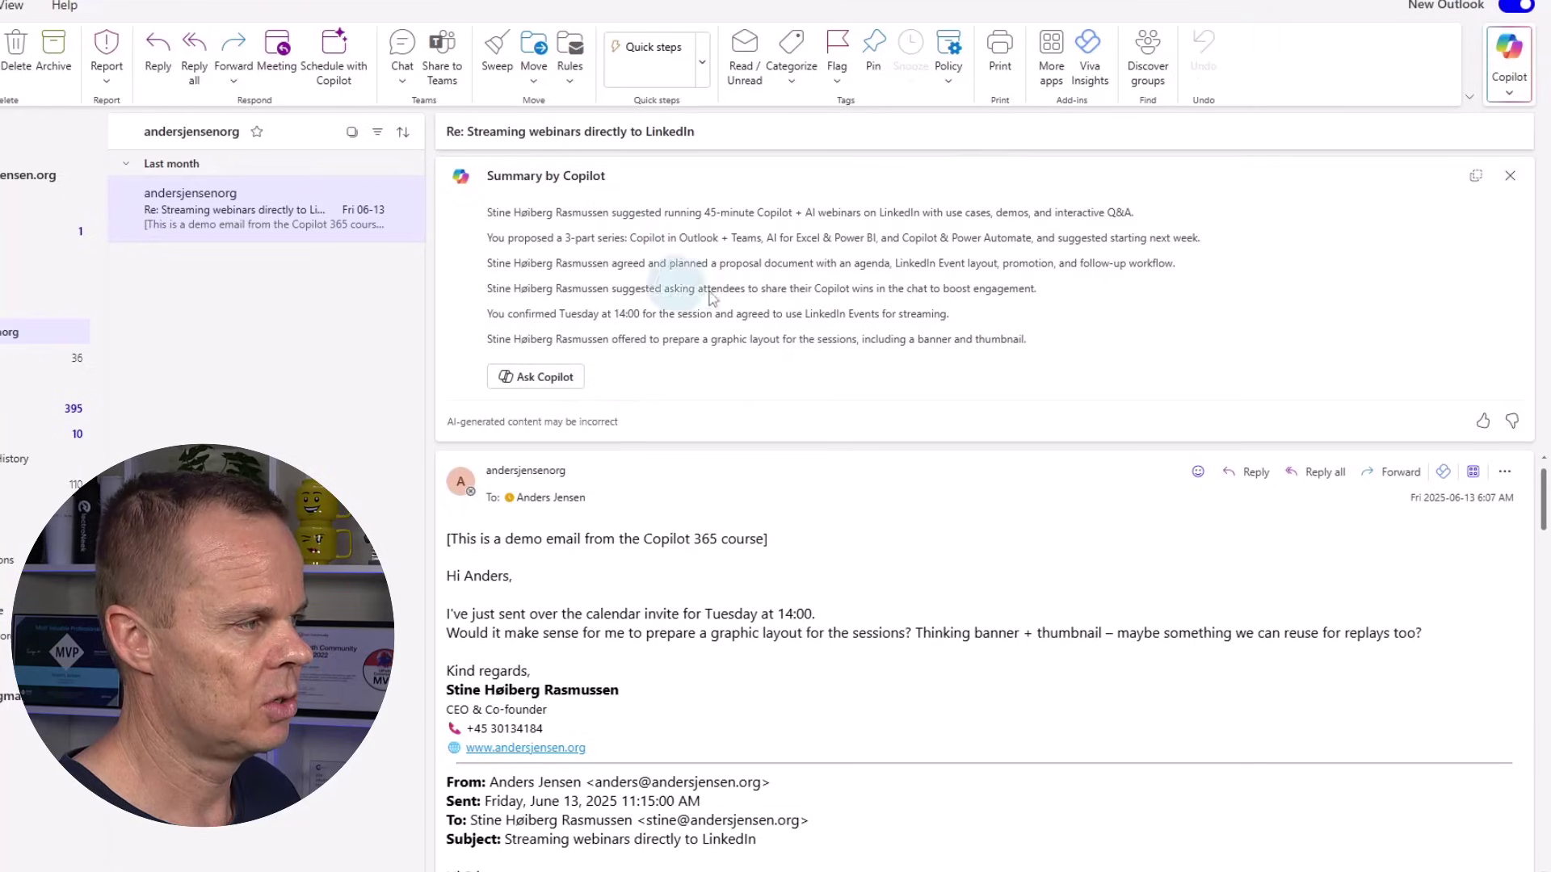
{"action": "left_click", "coordinate": [1510, 175]}
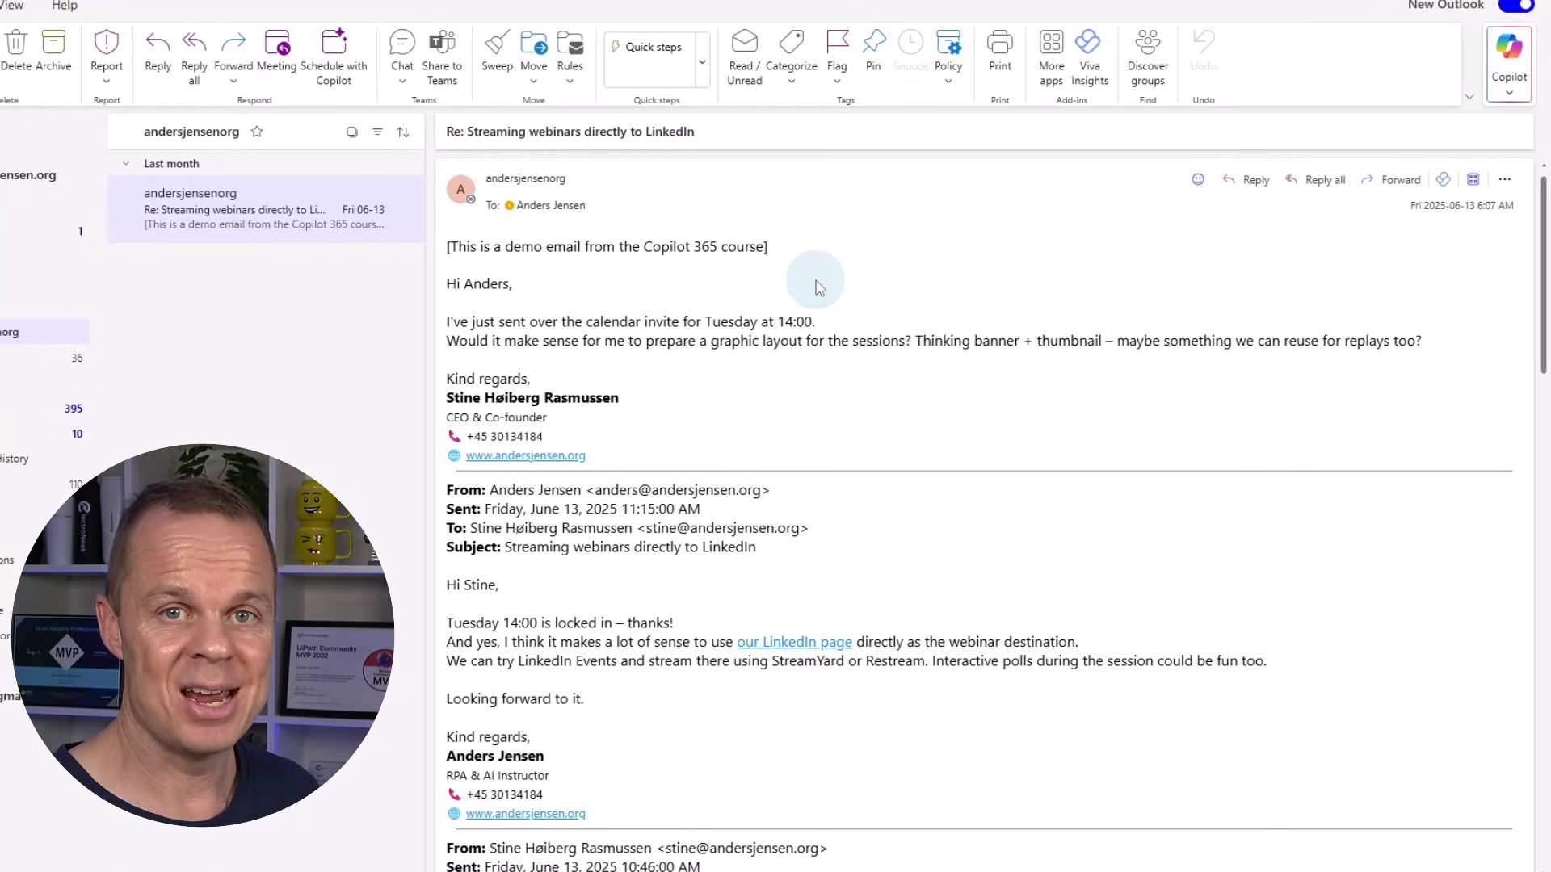
{"action": "left_click", "coordinate": [1508, 103]}
{"action": "left_click", "coordinate": [1484, 122]}
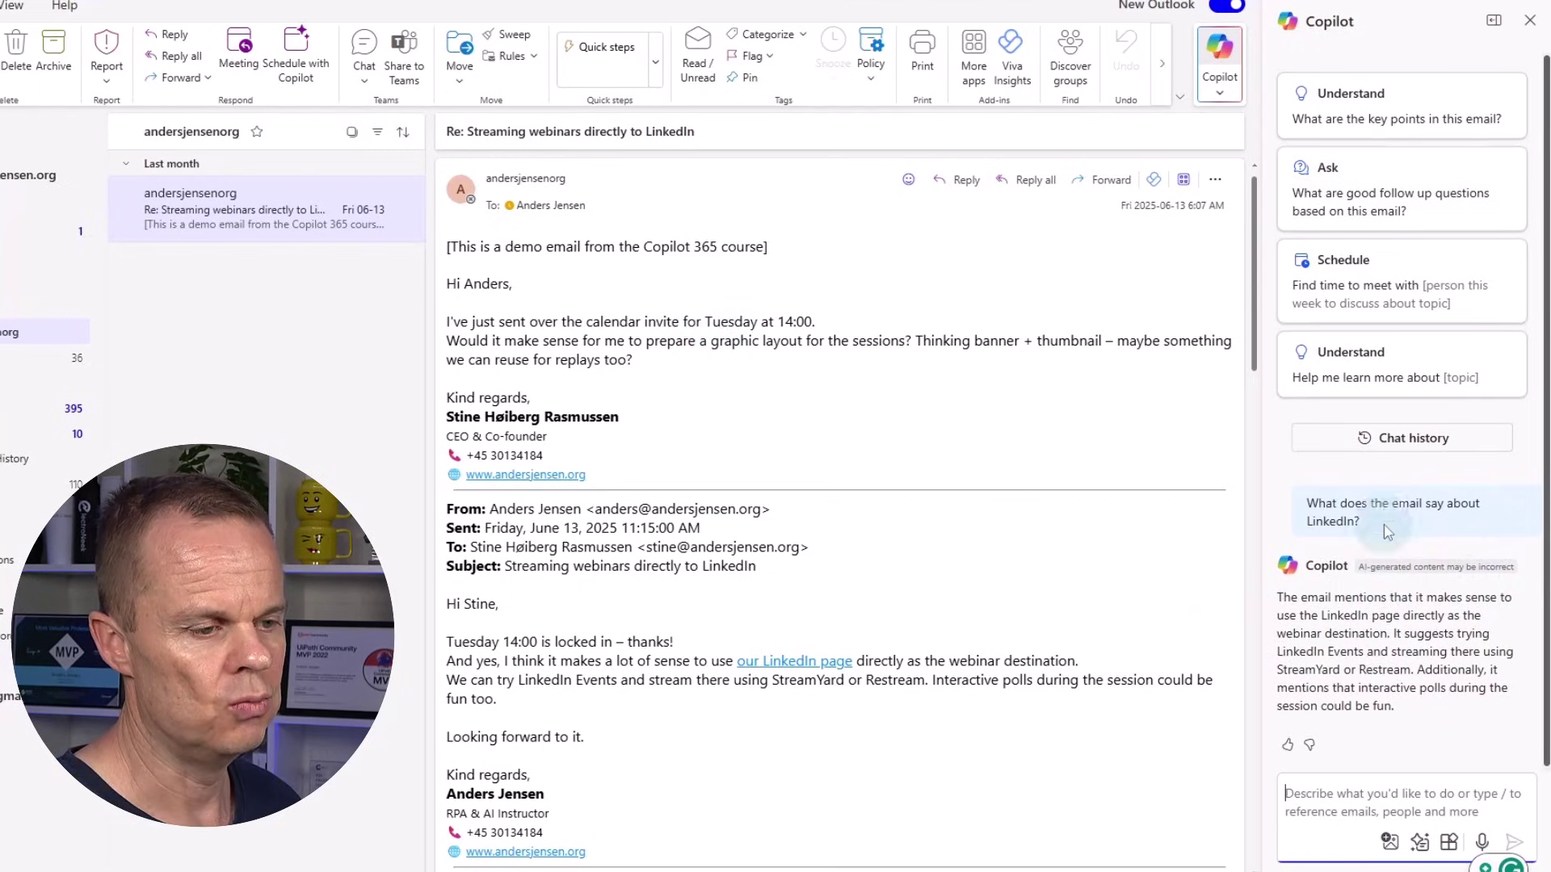
{"action": "left_click", "coordinate": [1377, 436]}
{"action": "left_click", "coordinate": [1494, 67]}
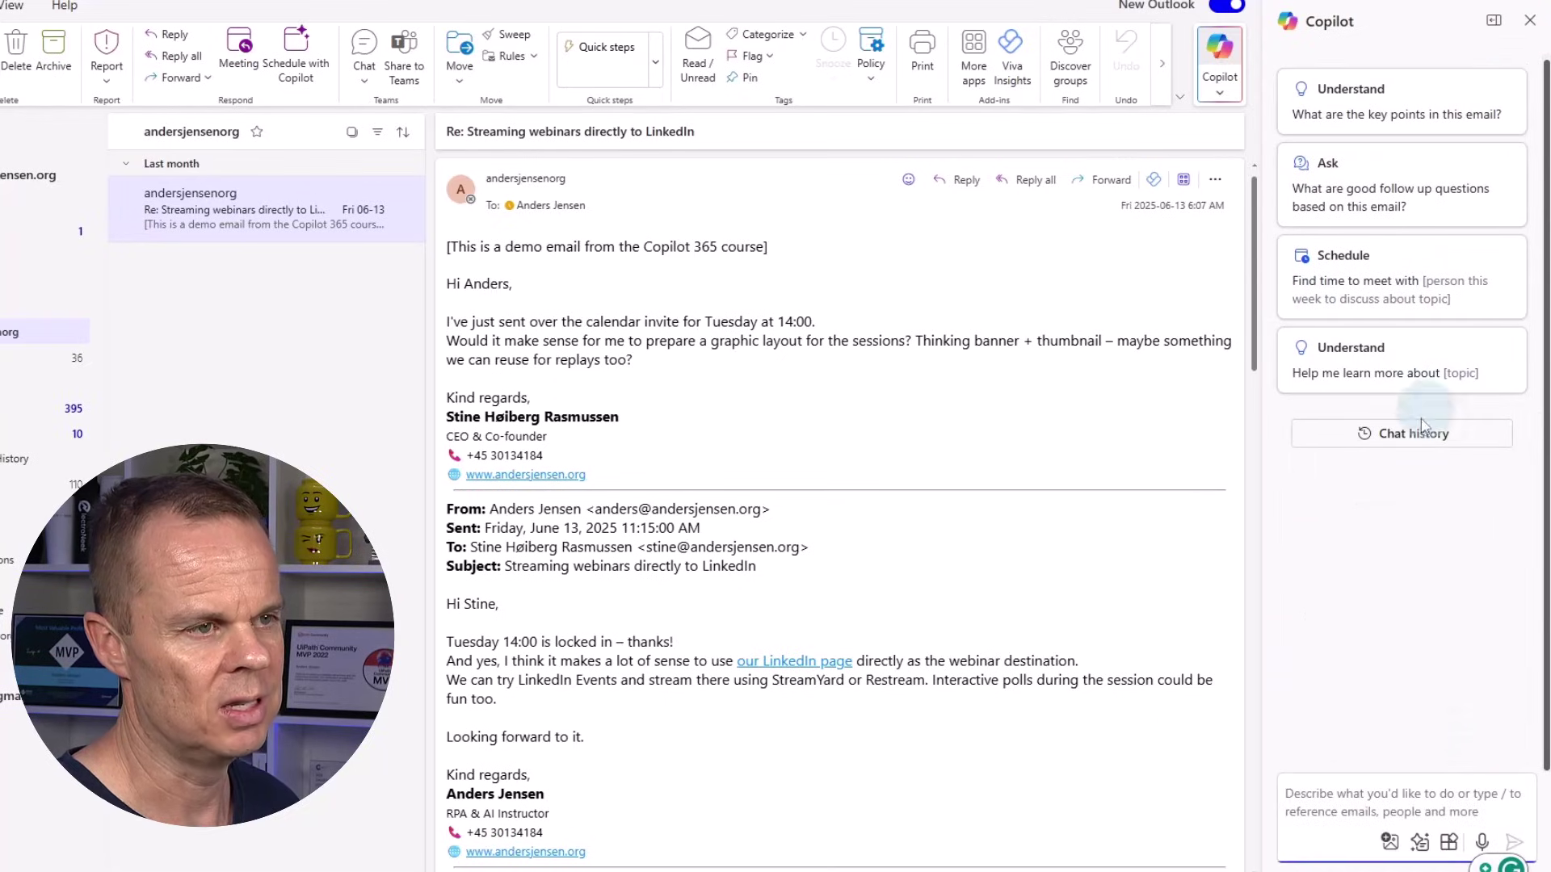
Ask Copilot to find time to meet the email's sender about renting a bigger office
{"action": "left_click", "coordinate": [1337, 802]}
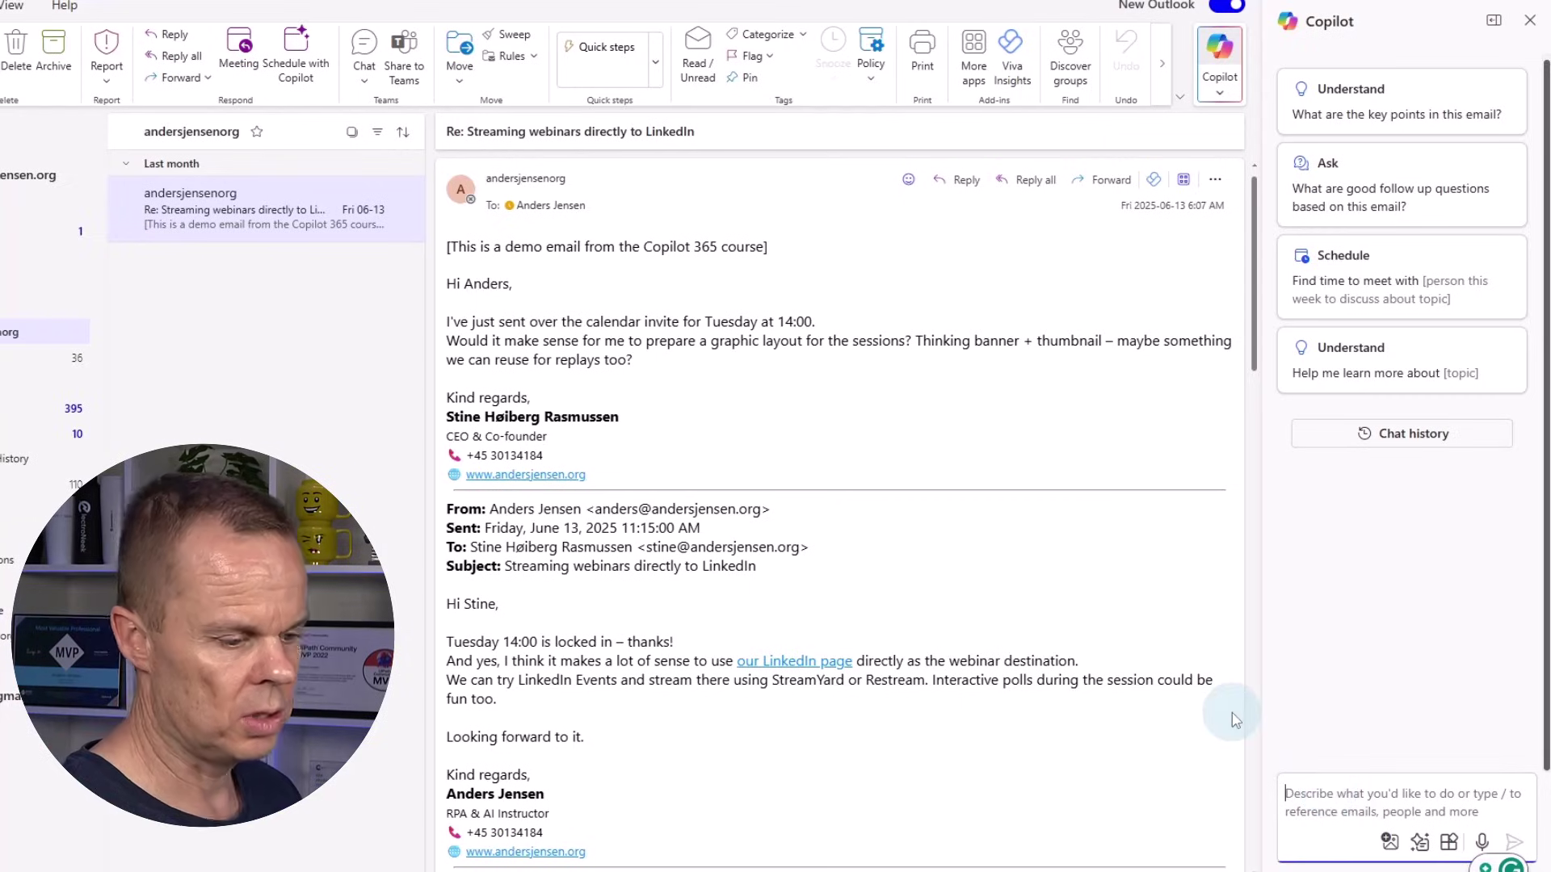
{"action": "type", "text": "Find"}
{"action": "type", "text": " time to"}
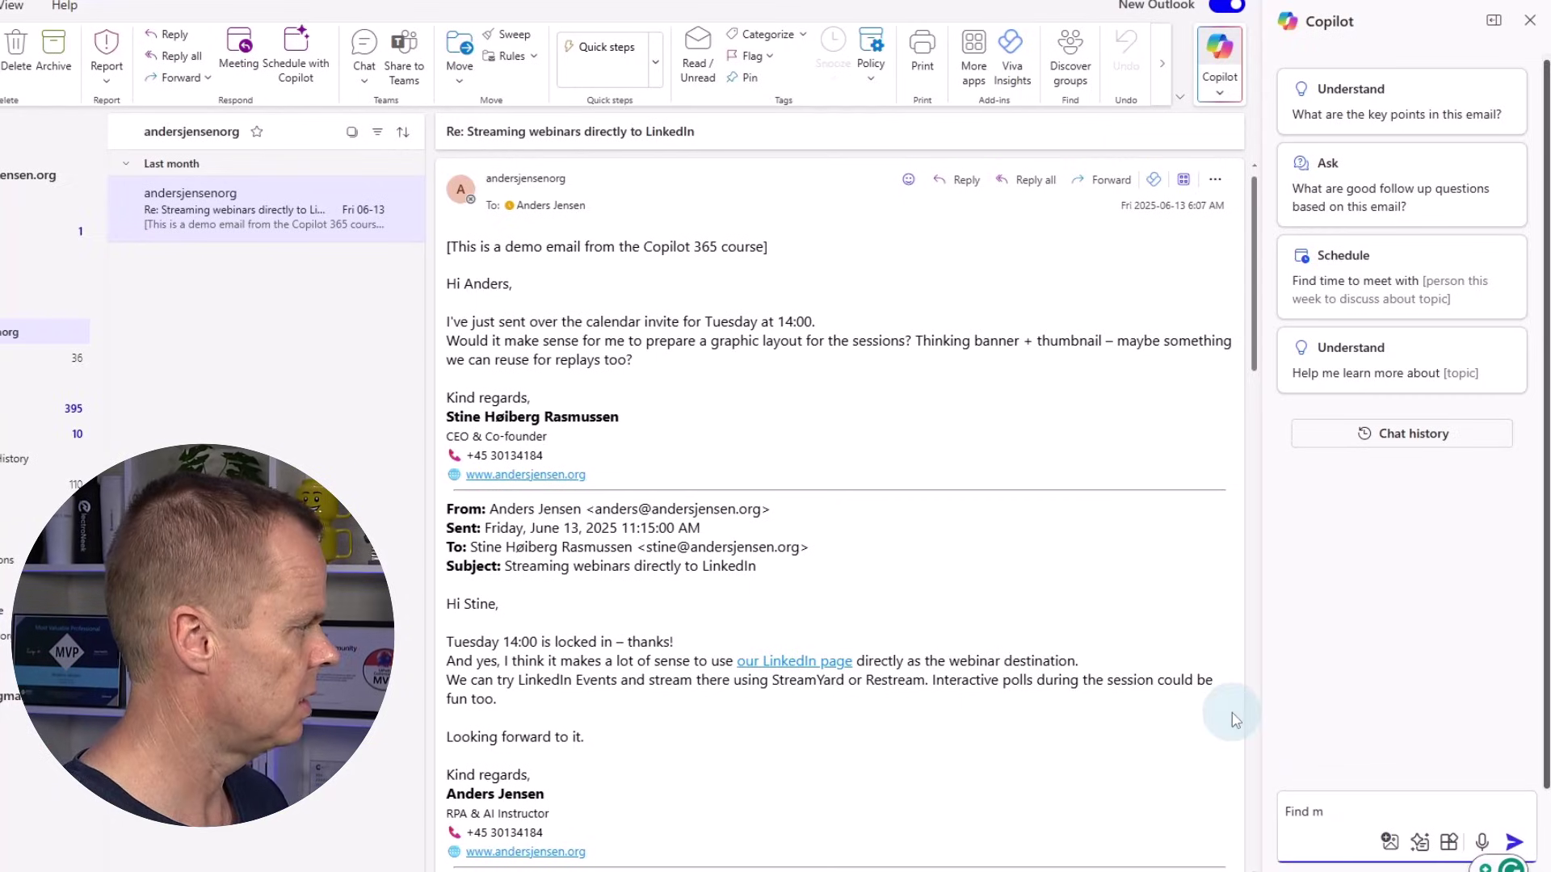
{"action": "type", "text": " meet "}
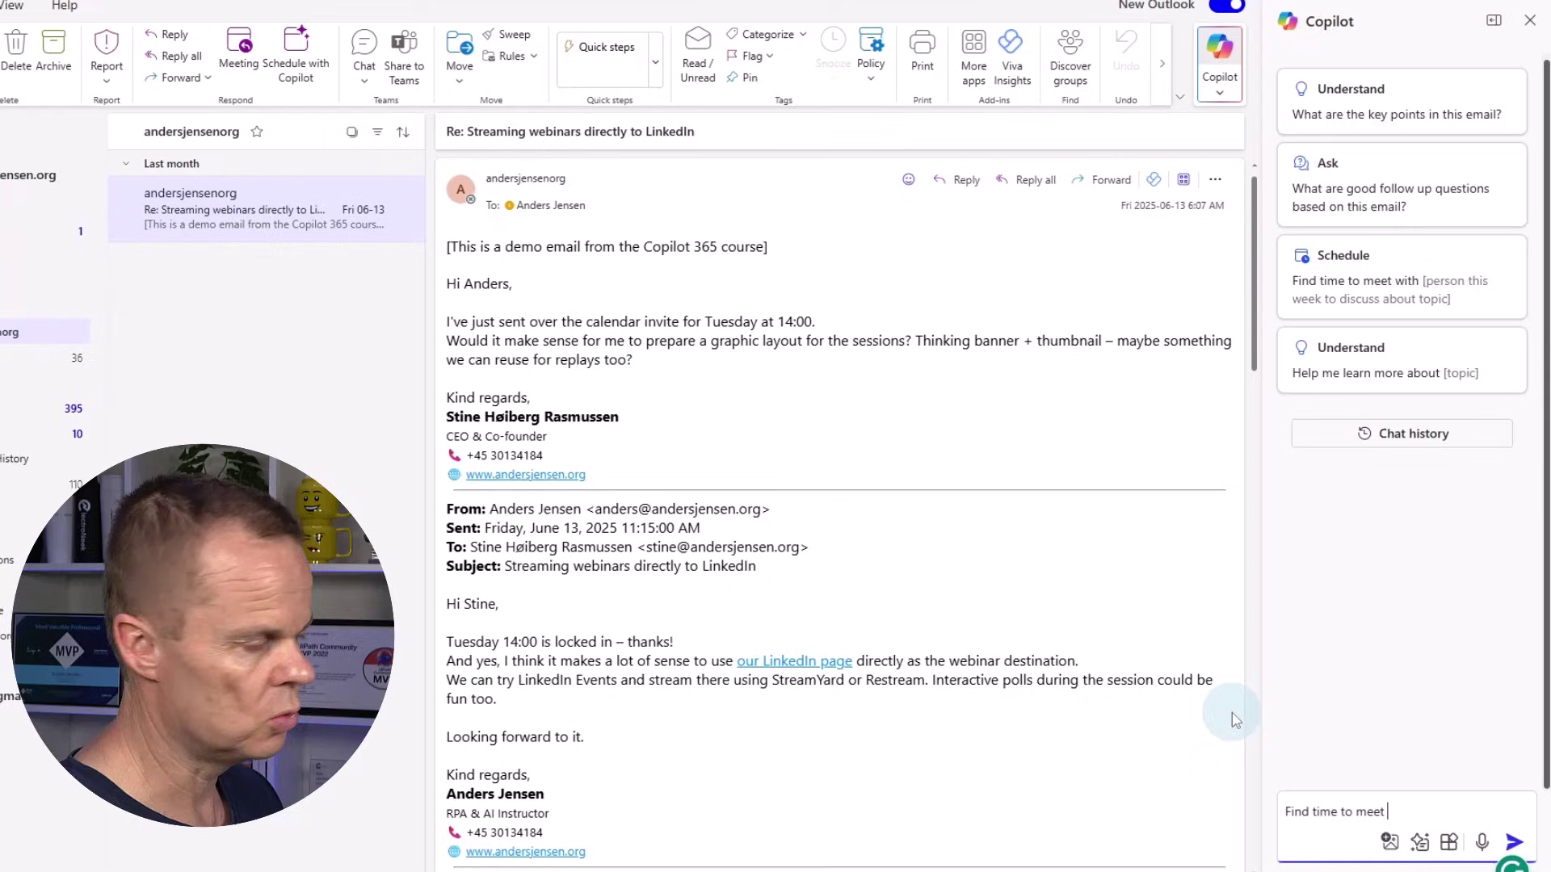
{"action": "type", "text": "up with "}
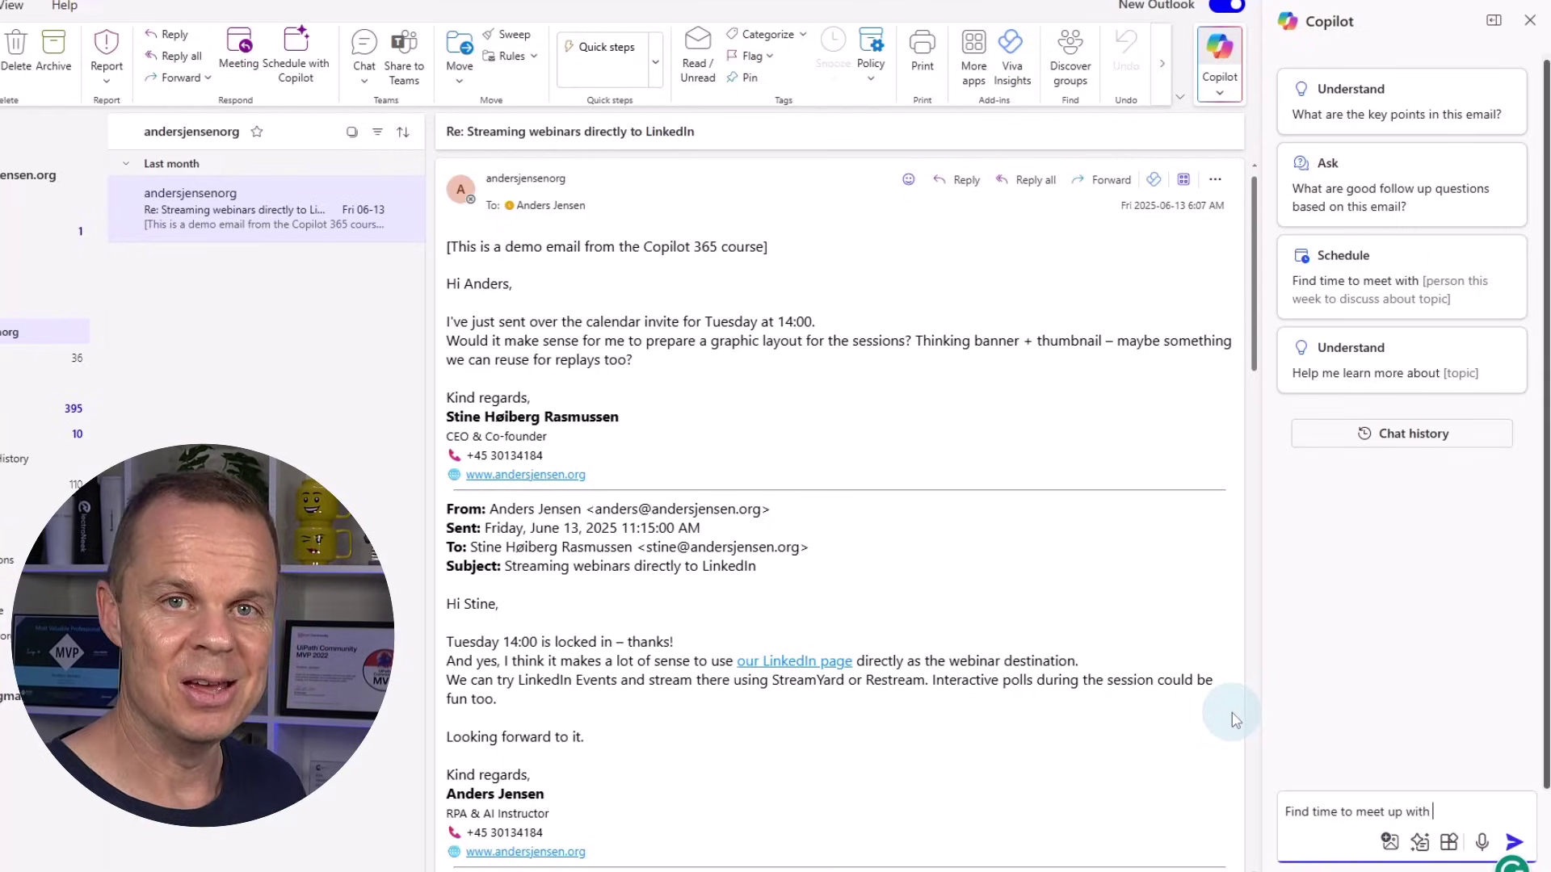
{"action": "type", "text": "/"}
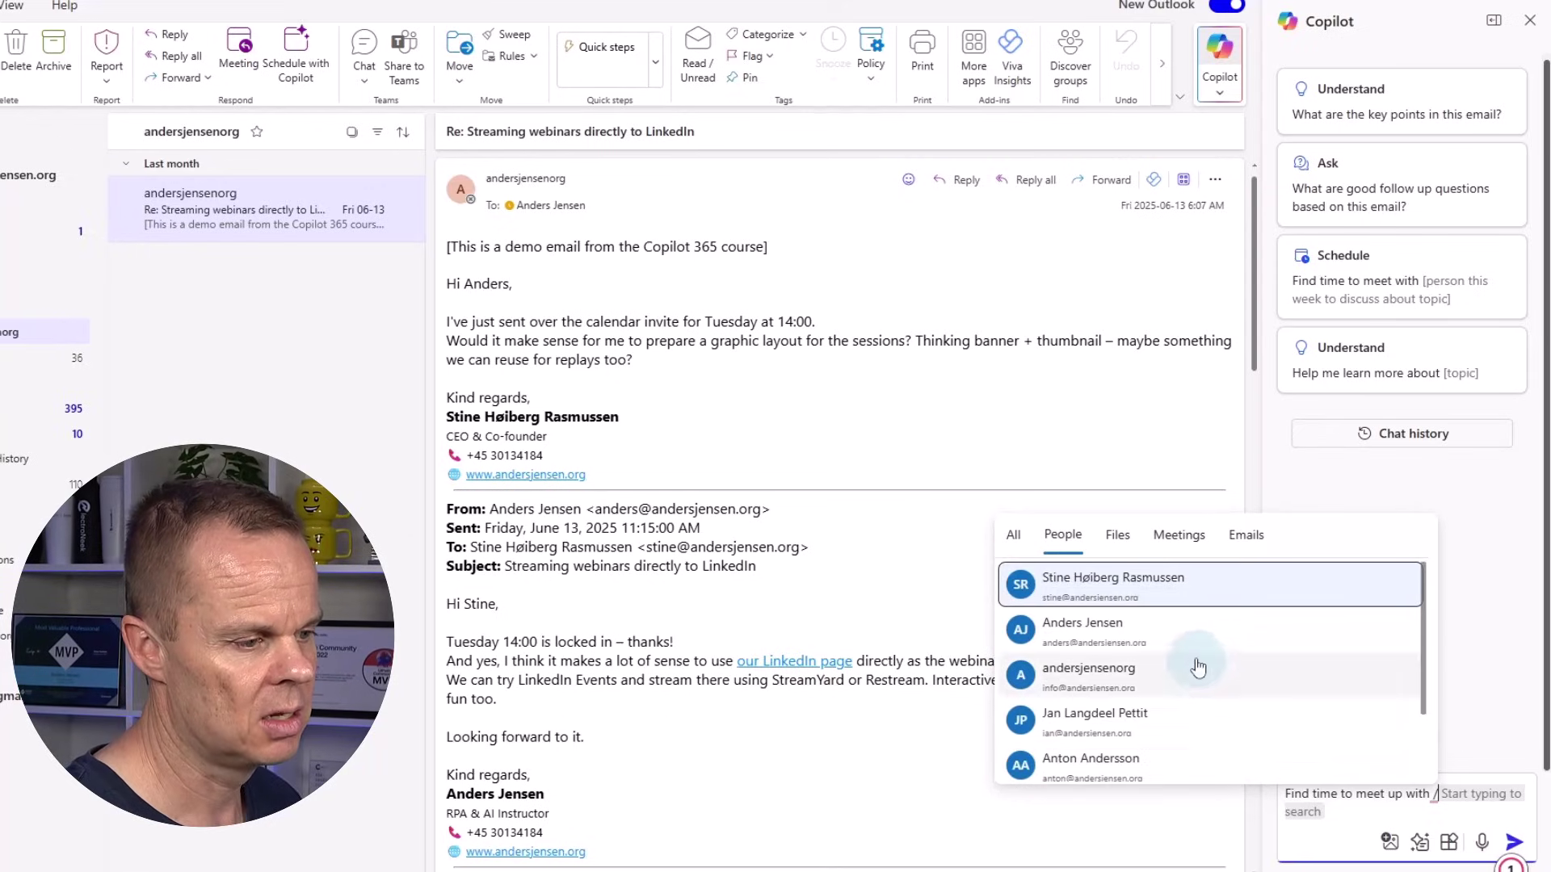
{"action": "left_click", "coordinate": [1138, 582]}
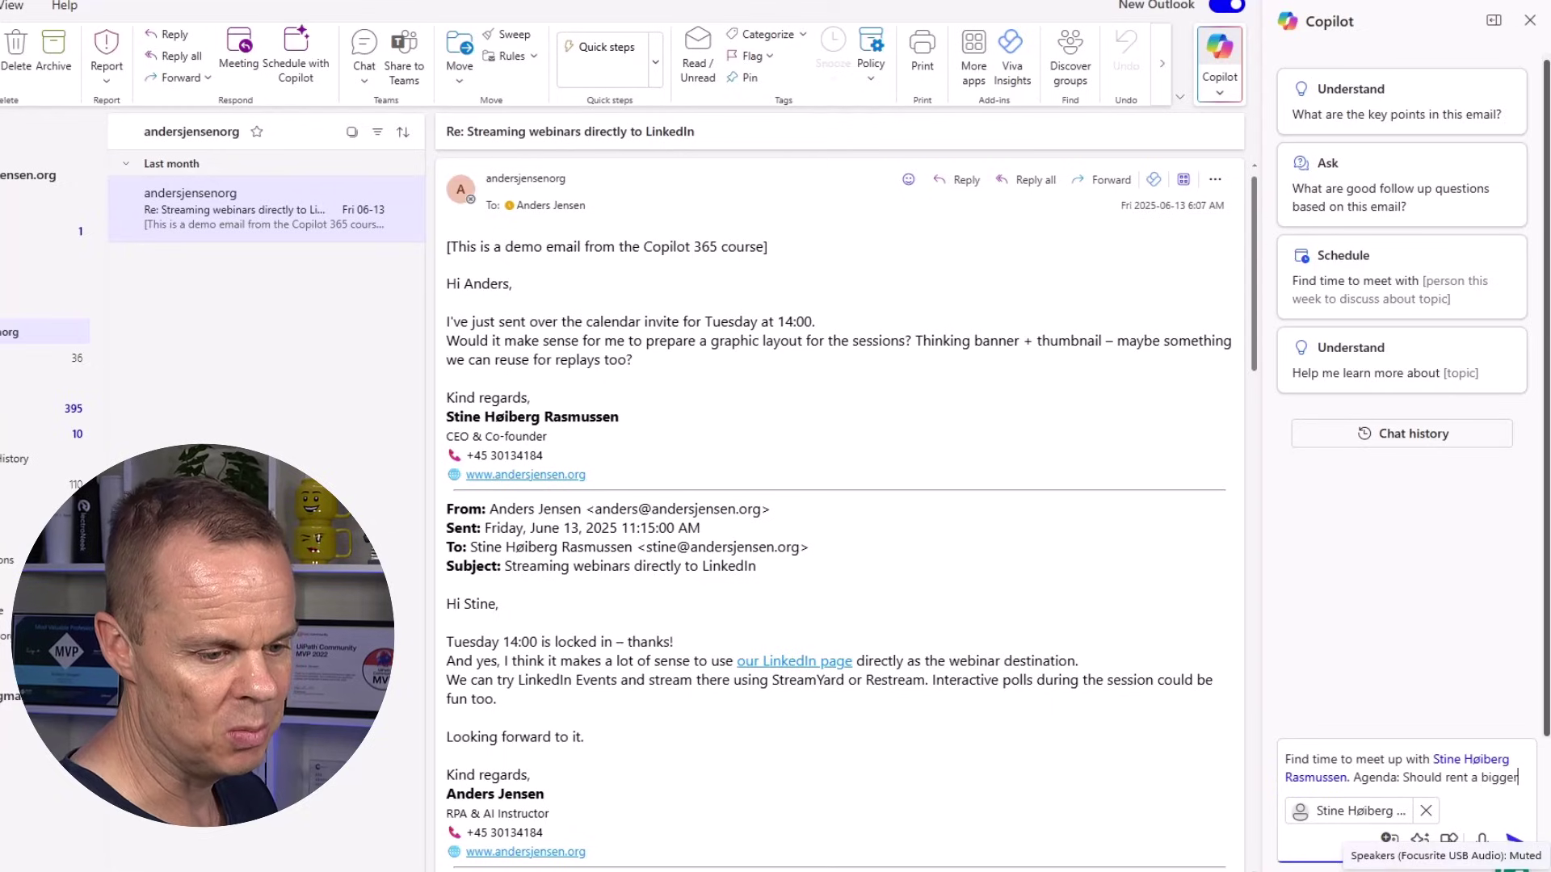
{"action": "type", "text": "office"}
{"action": "key", "text": "Return"}
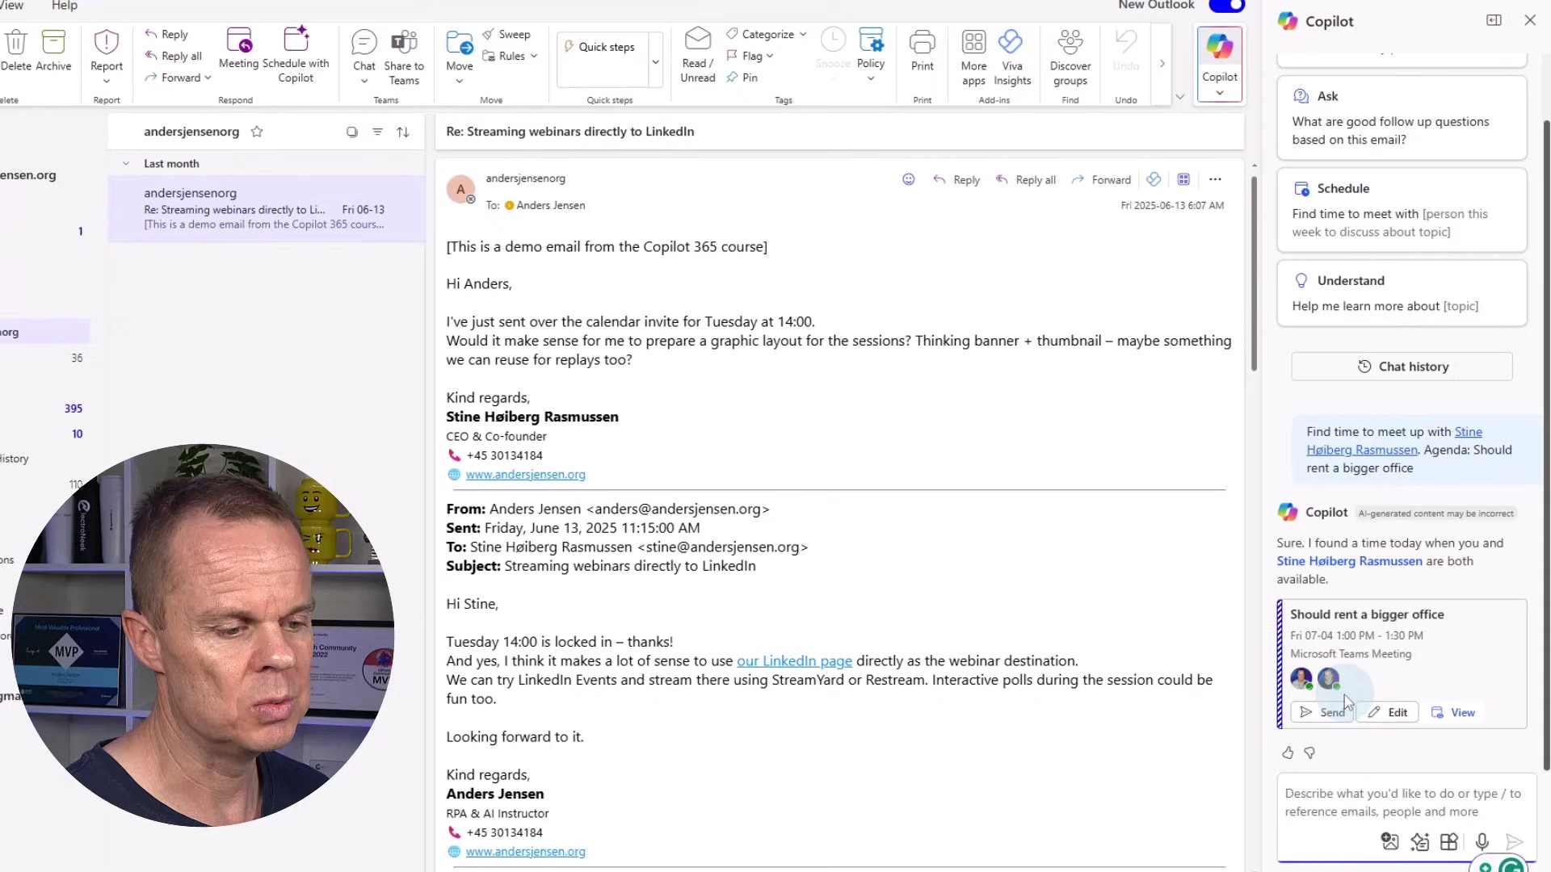
Open the proposed 'Should rent a bigger office' meeting to review it, then close the form
{"action": "left_click", "coordinate": [1388, 713]}
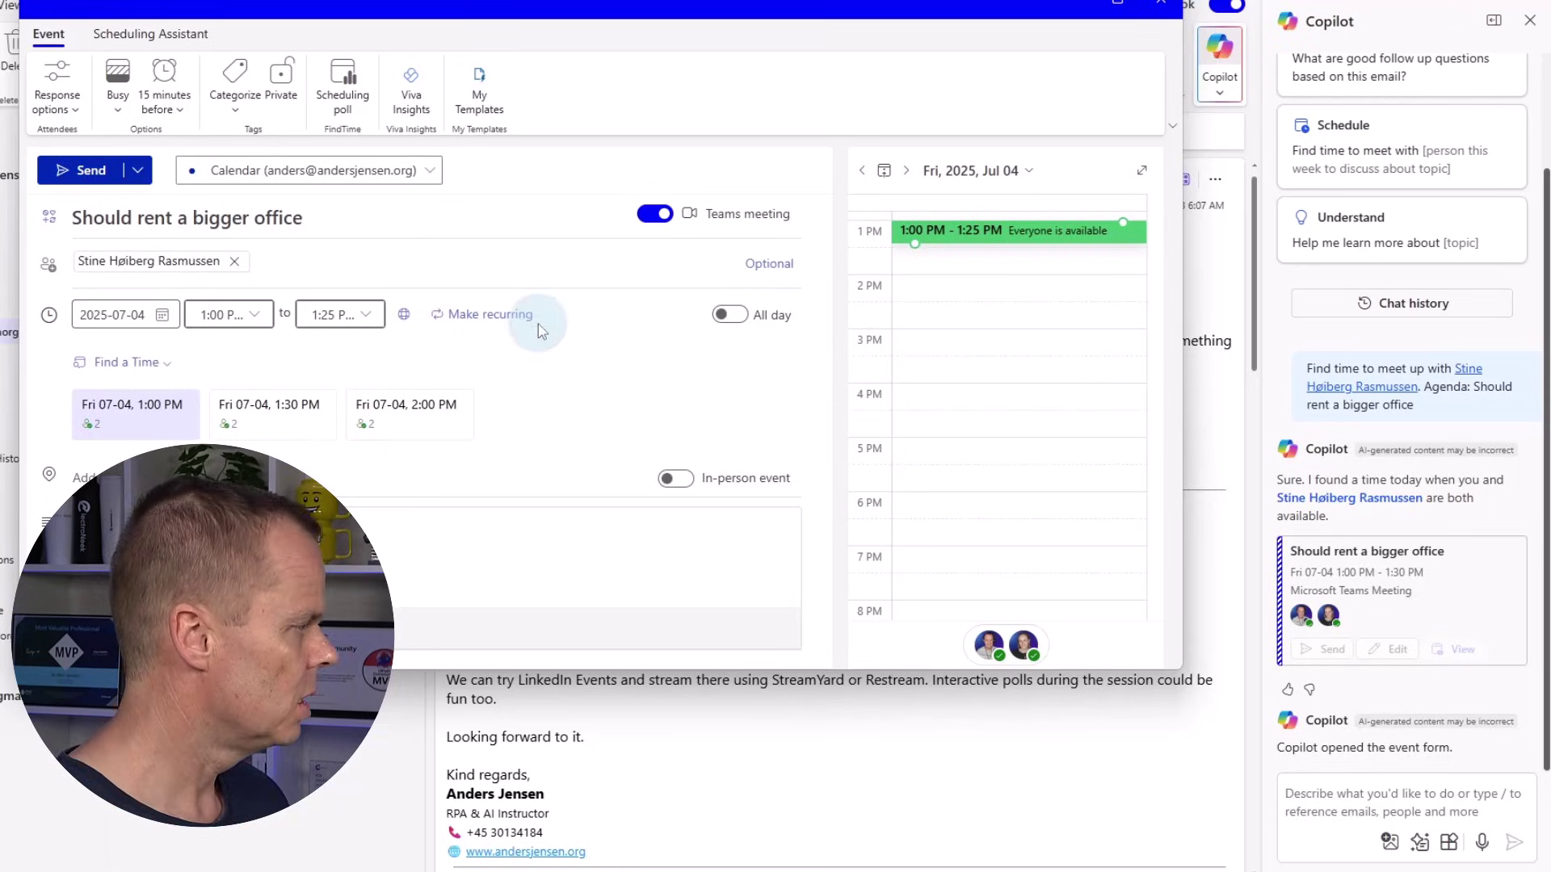
{"action": "left_click", "coordinate": [1172, 13]}
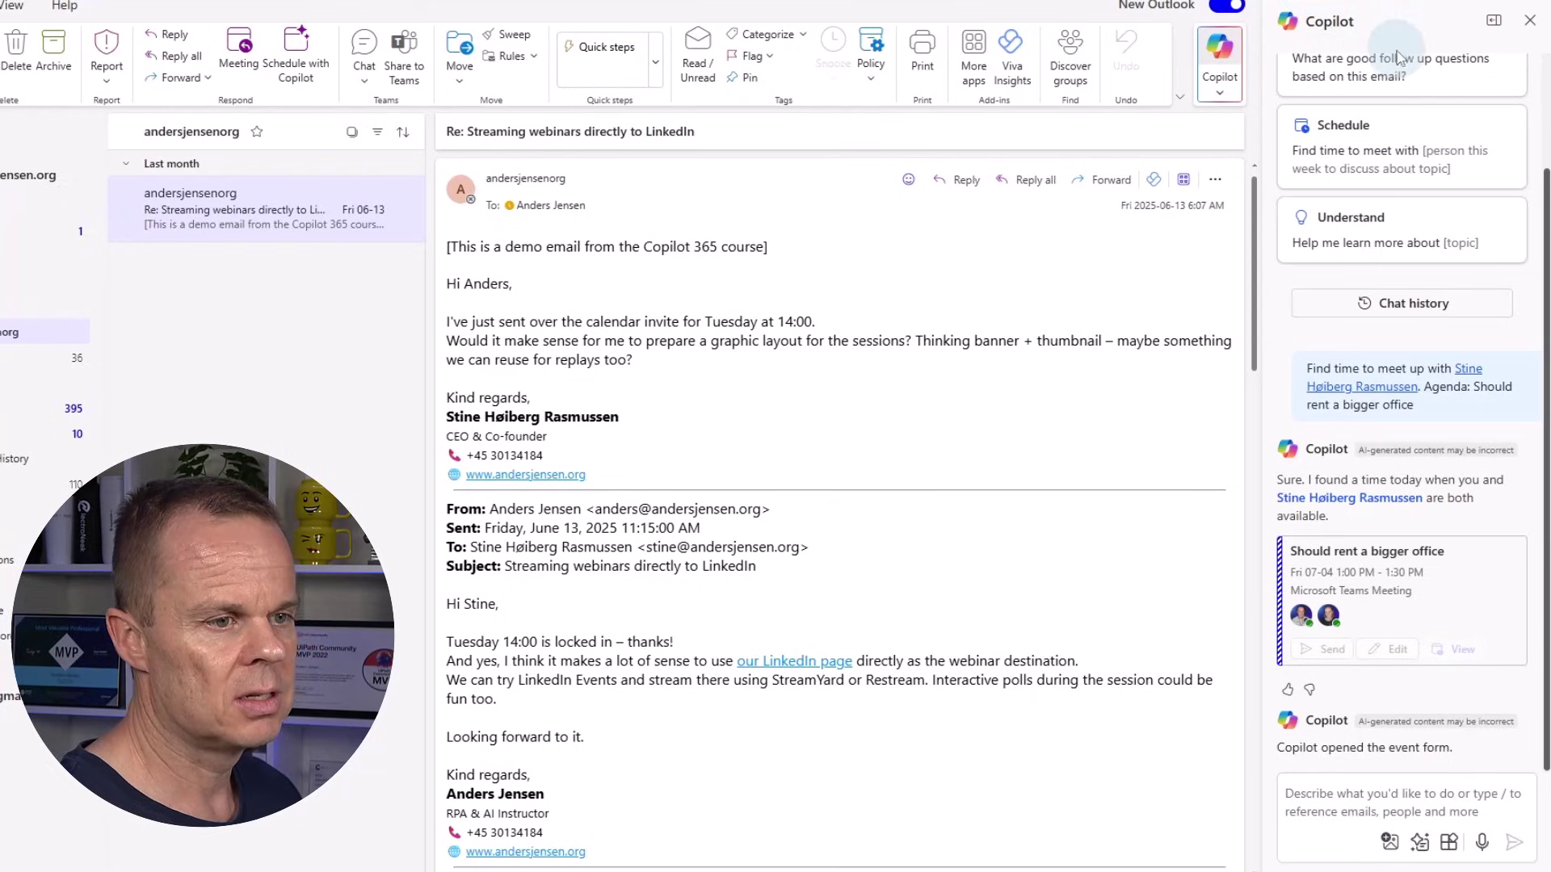
Start a request to summarize upcoming meetings, then clear it from the prompt box
{"action": "left_click", "coordinate": [1325, 785]}
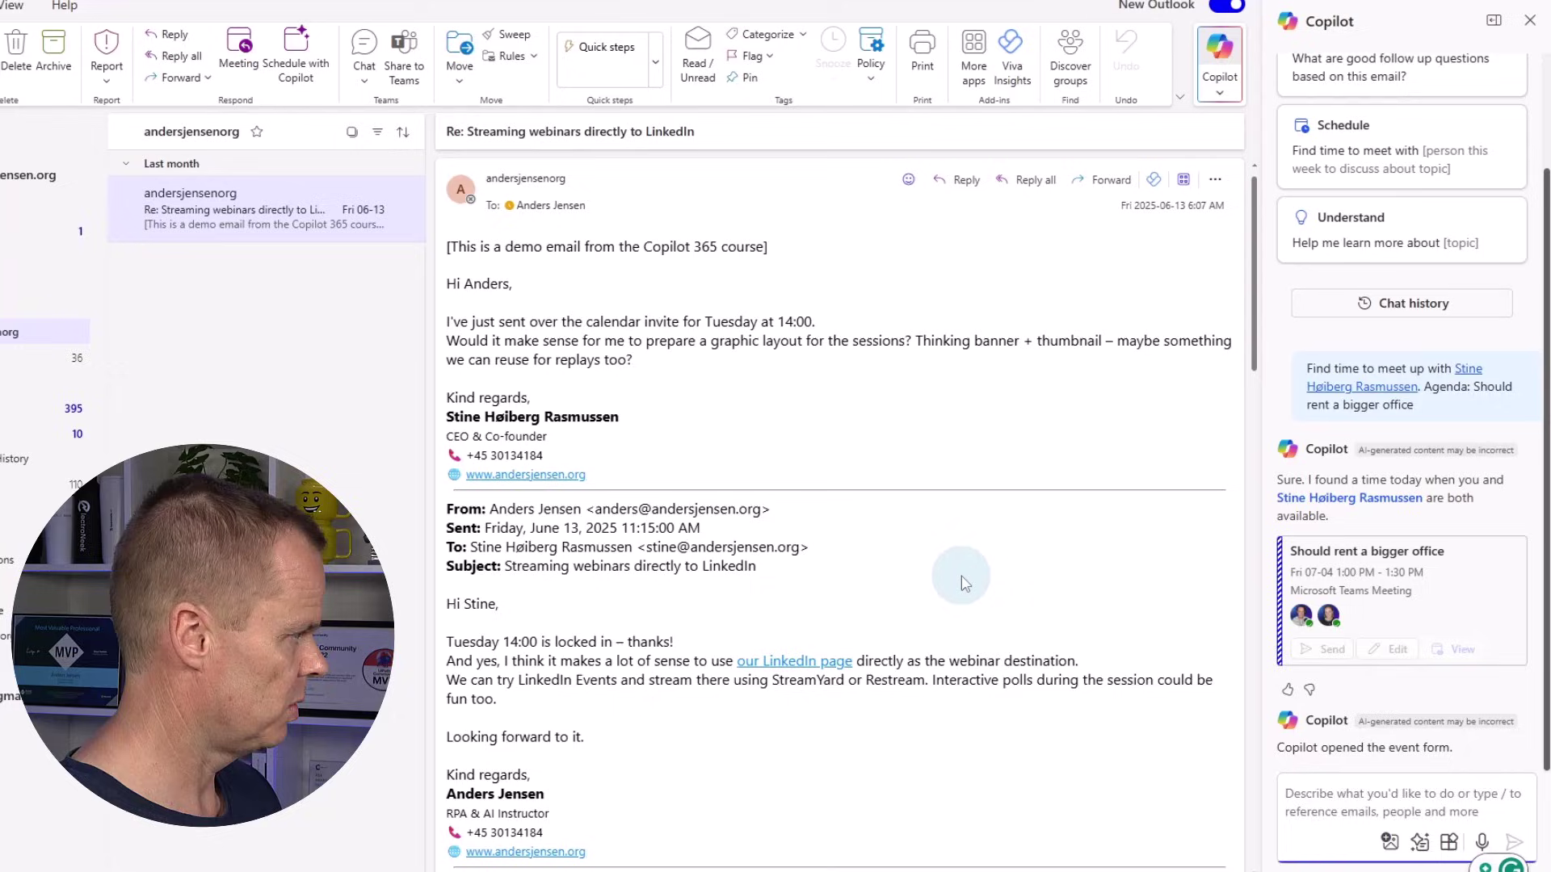
{"action": "type", "text": "Summarize the meetings I h"}
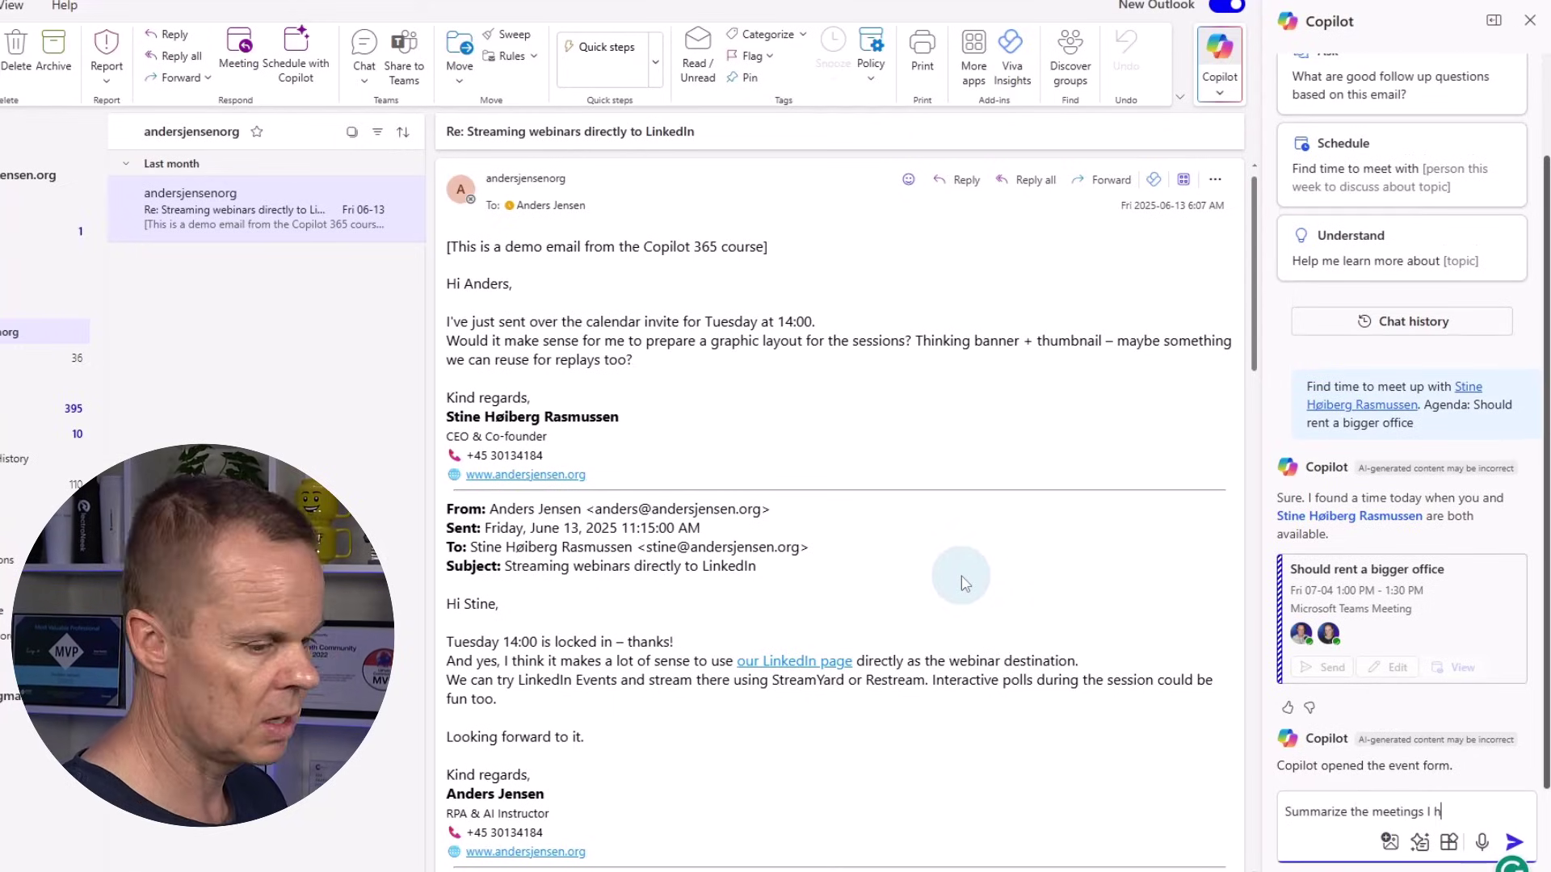
{"action": "type", "text": "ave for the next"}
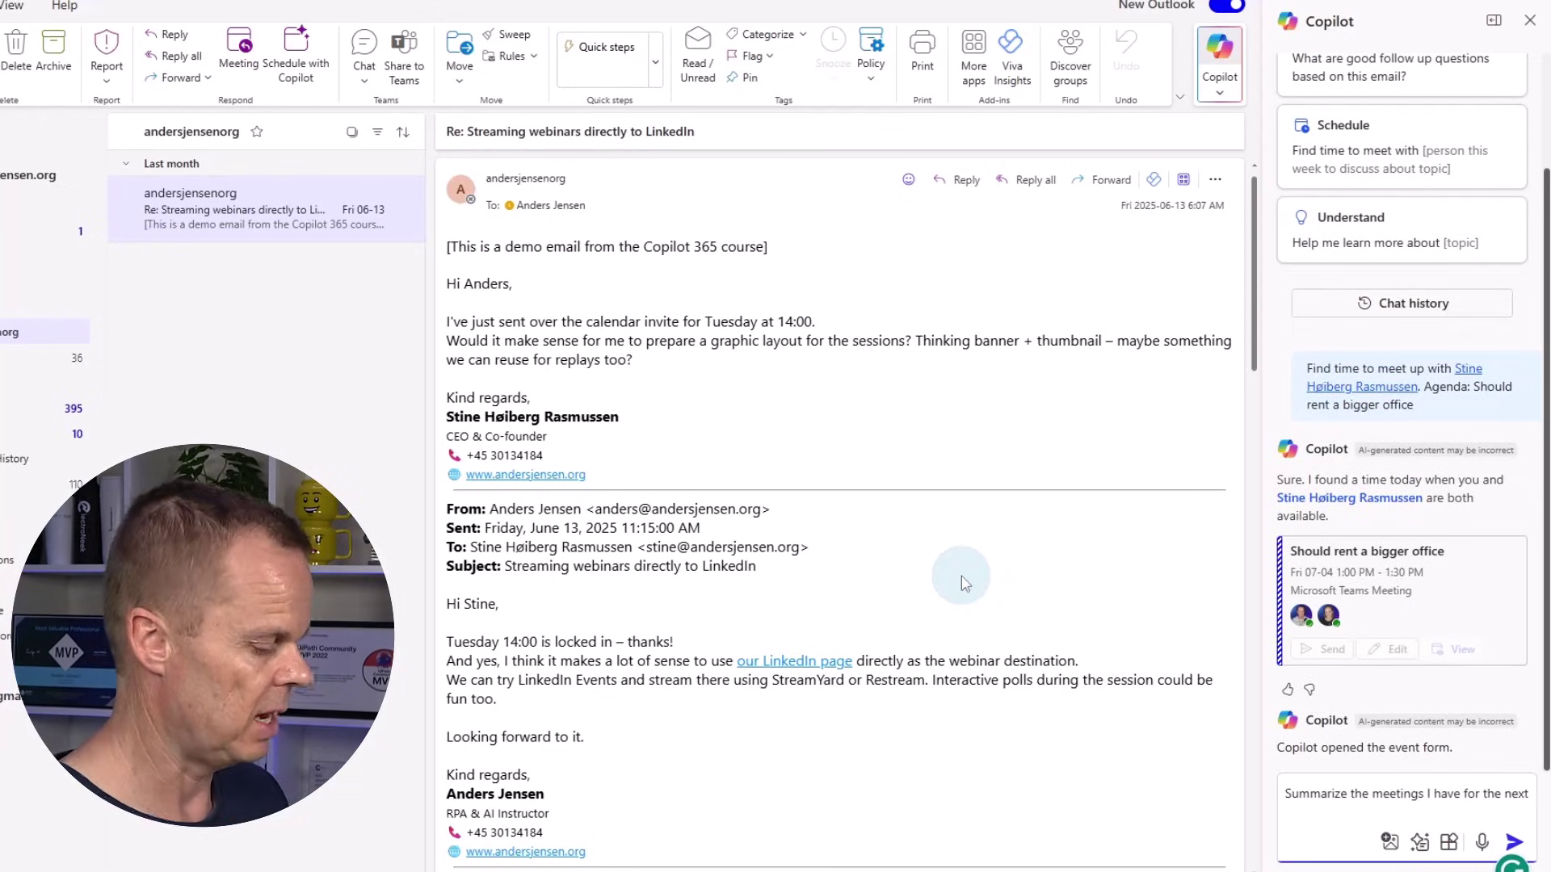
{"action": "key", "text": "ctrl+a"}
{"action": "key", "text": "BackSpace"}
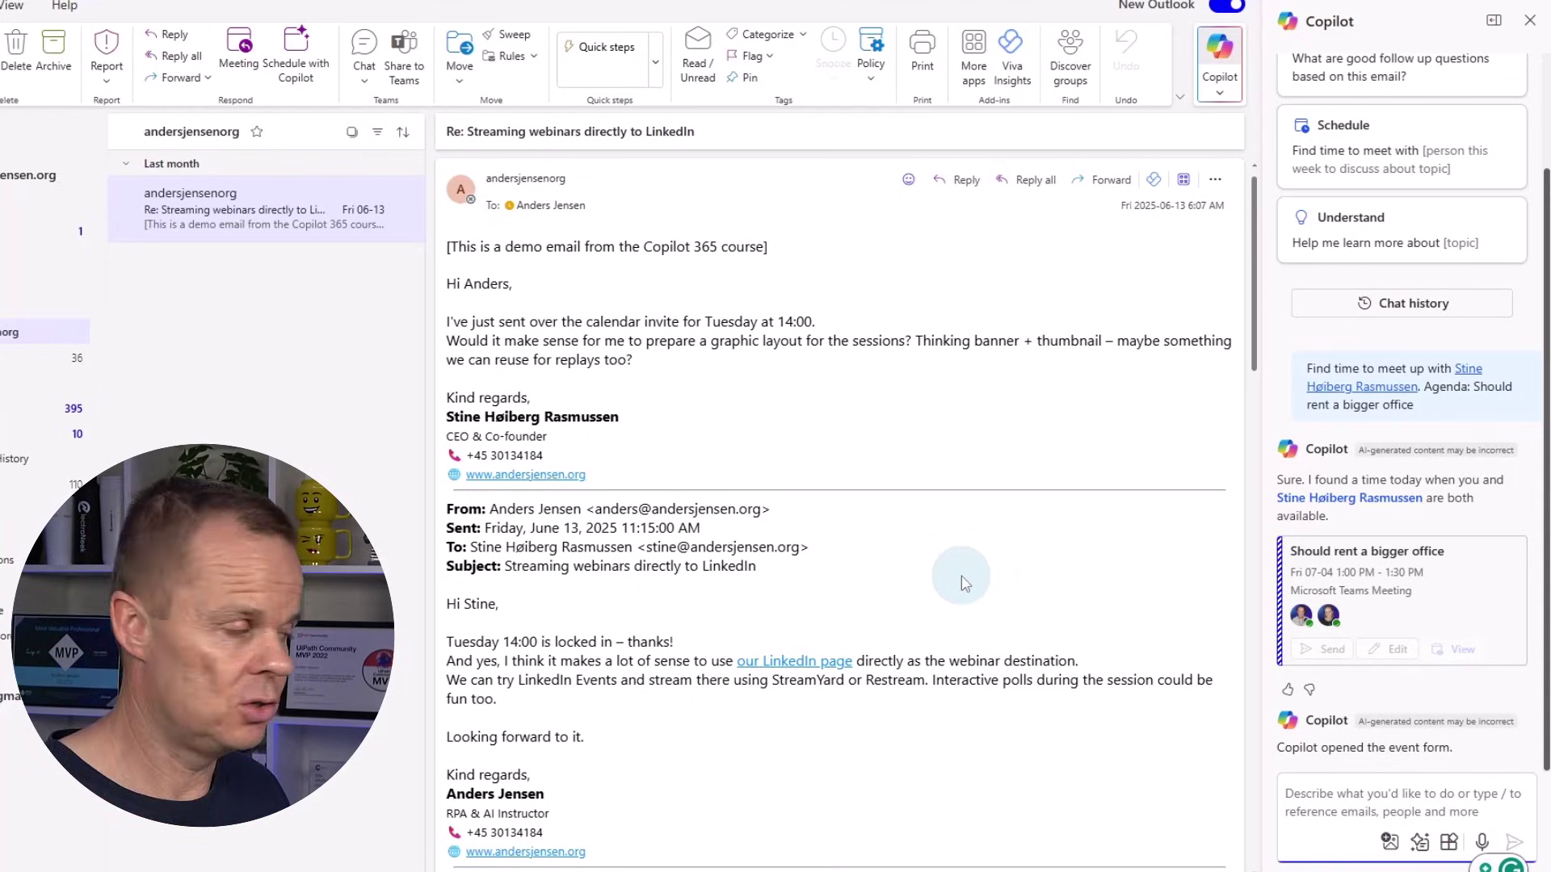
Ask Copilot to find emails from the chosen contact sent in the summer of 2024
{"action": "type", "text": "Find emai"}
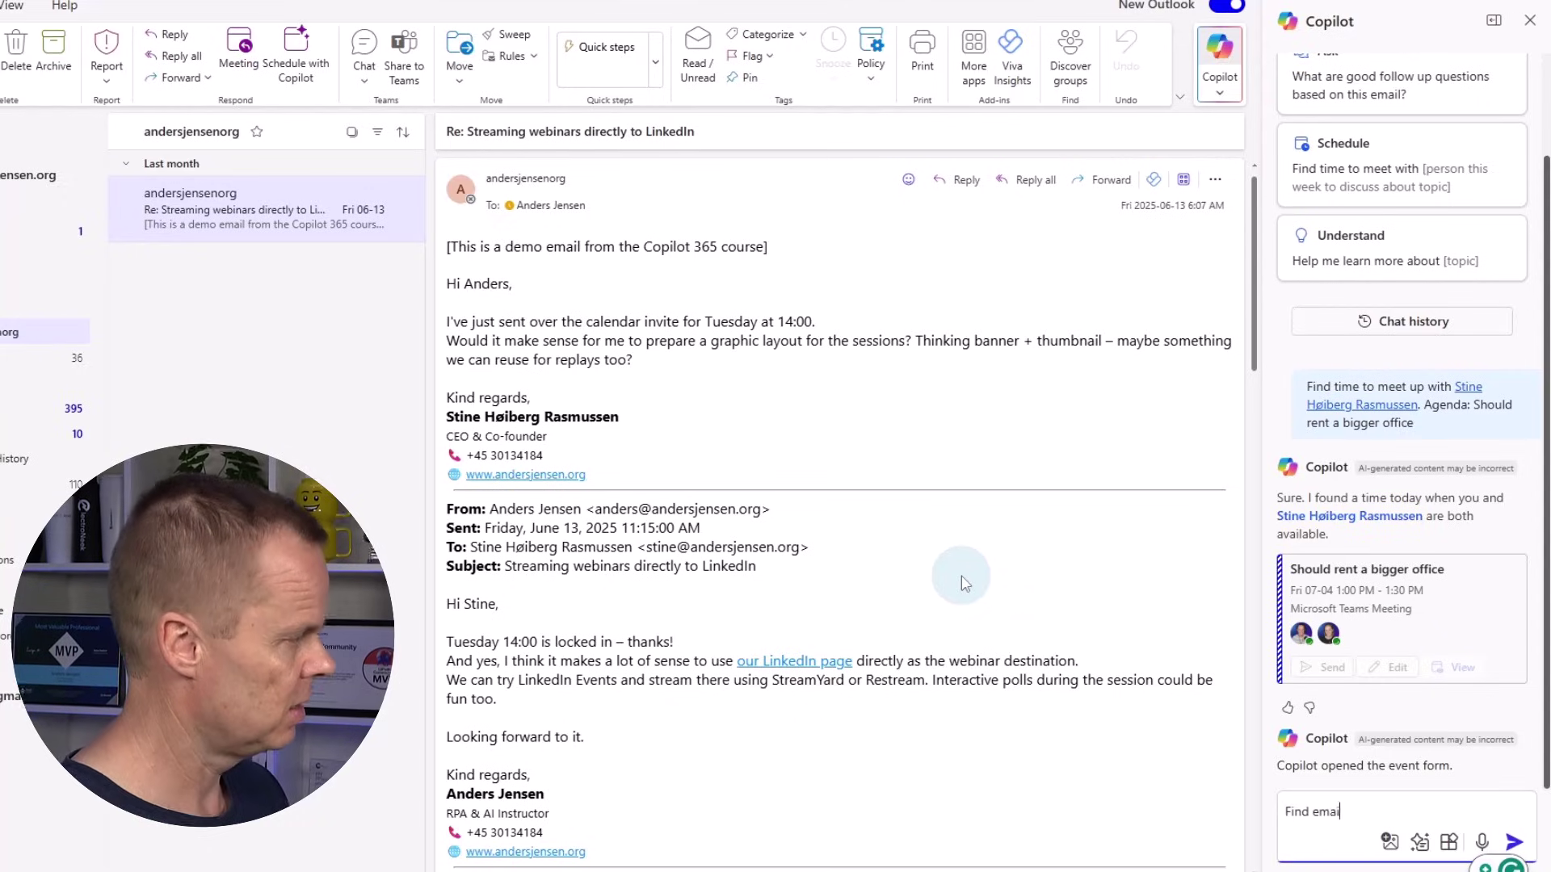
{"action": "type", "text": "ls from /jan"}
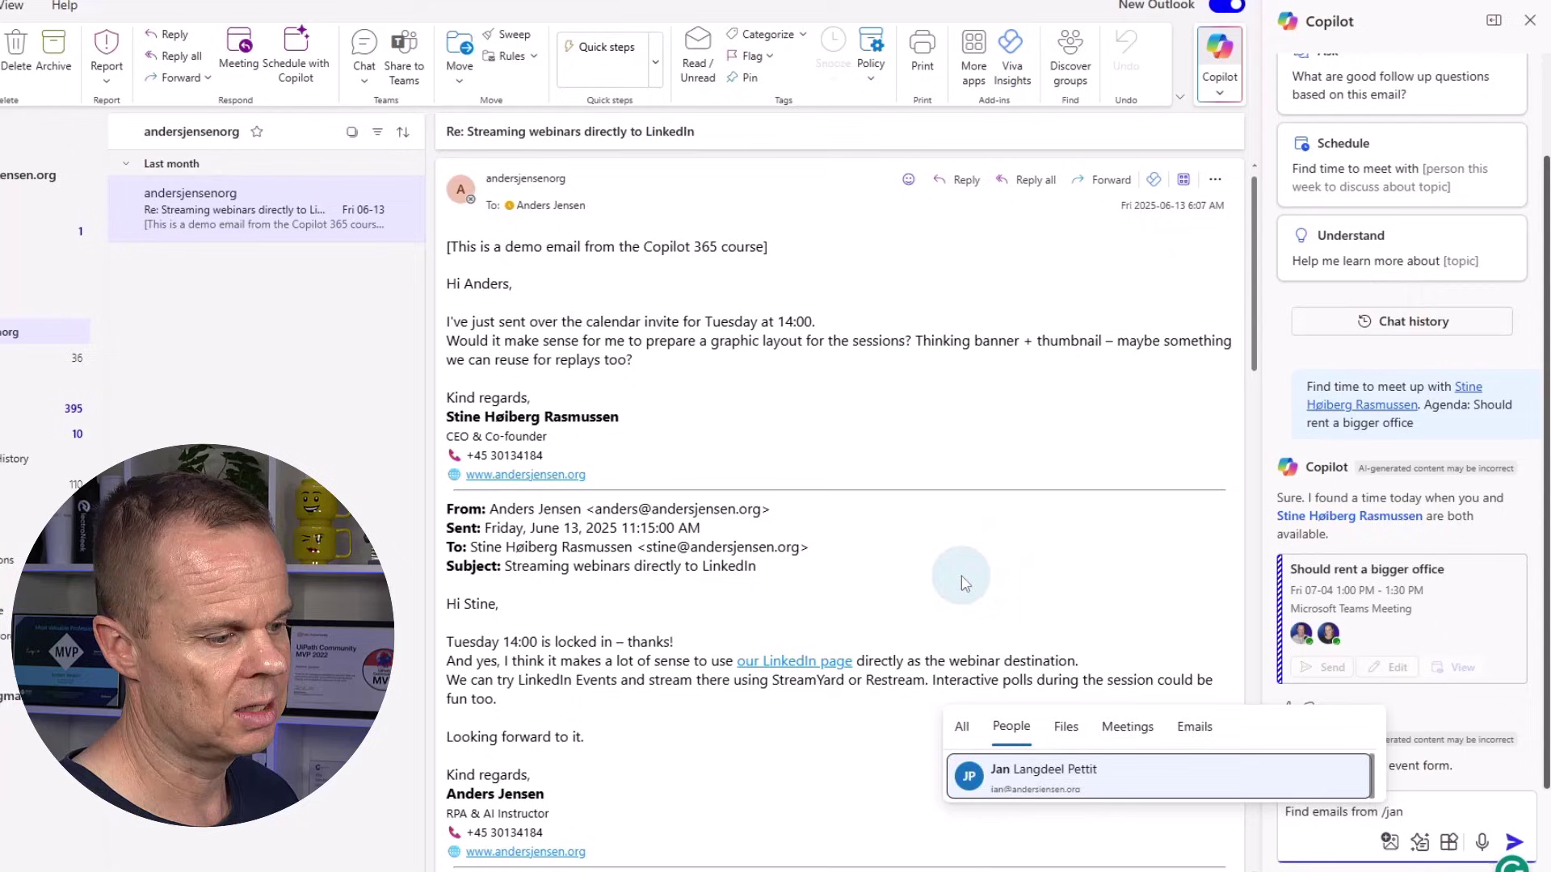
{"action": "left_click", "coordinate": [1043, 777]}
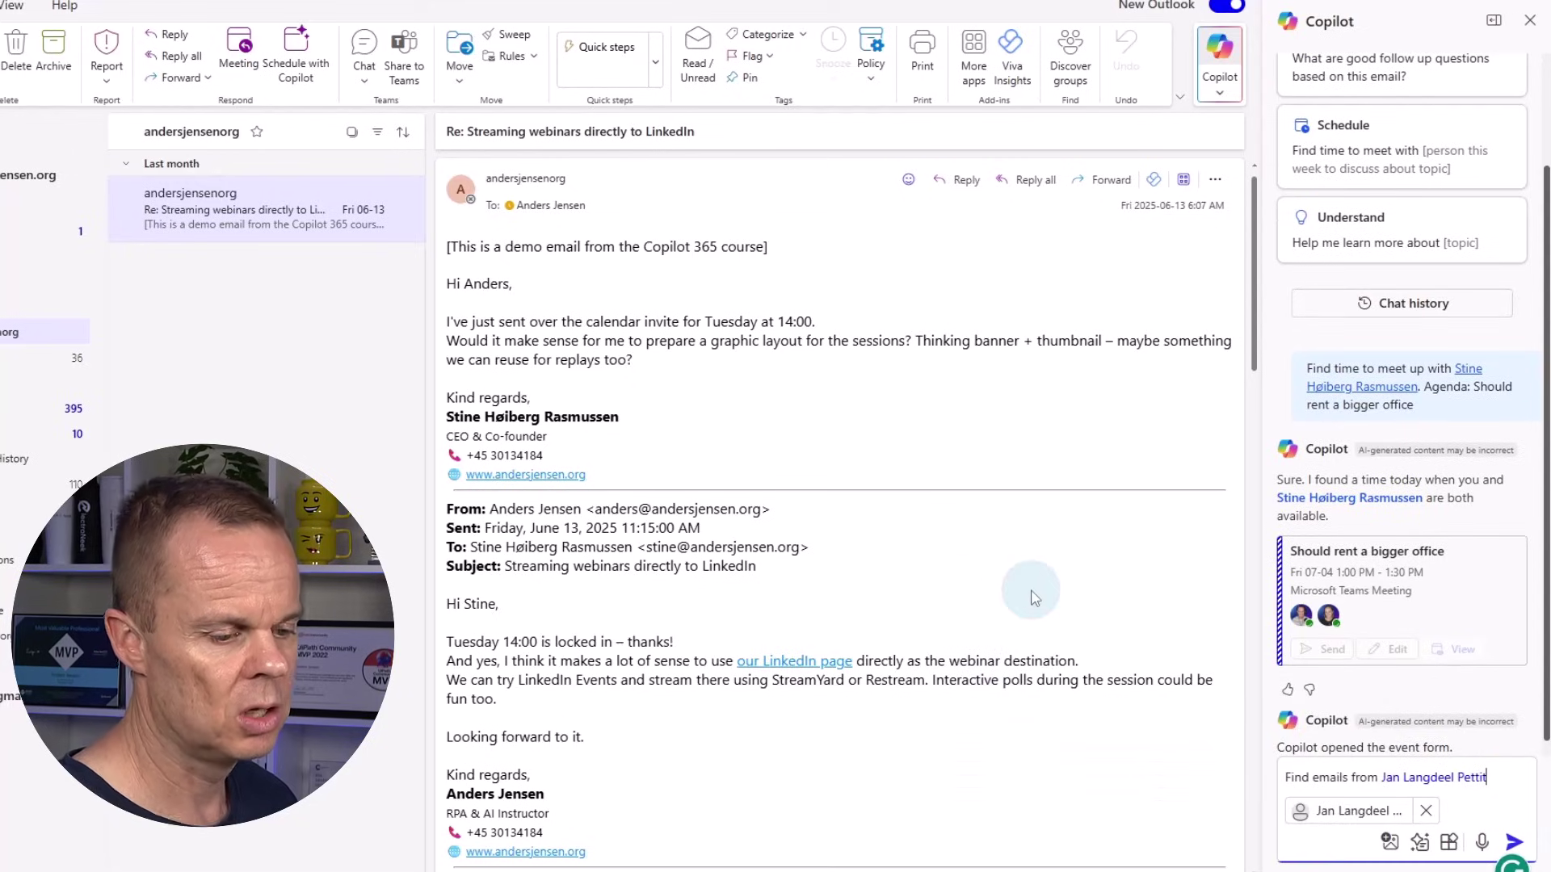
{"action": "type", "text": "sent in th"}
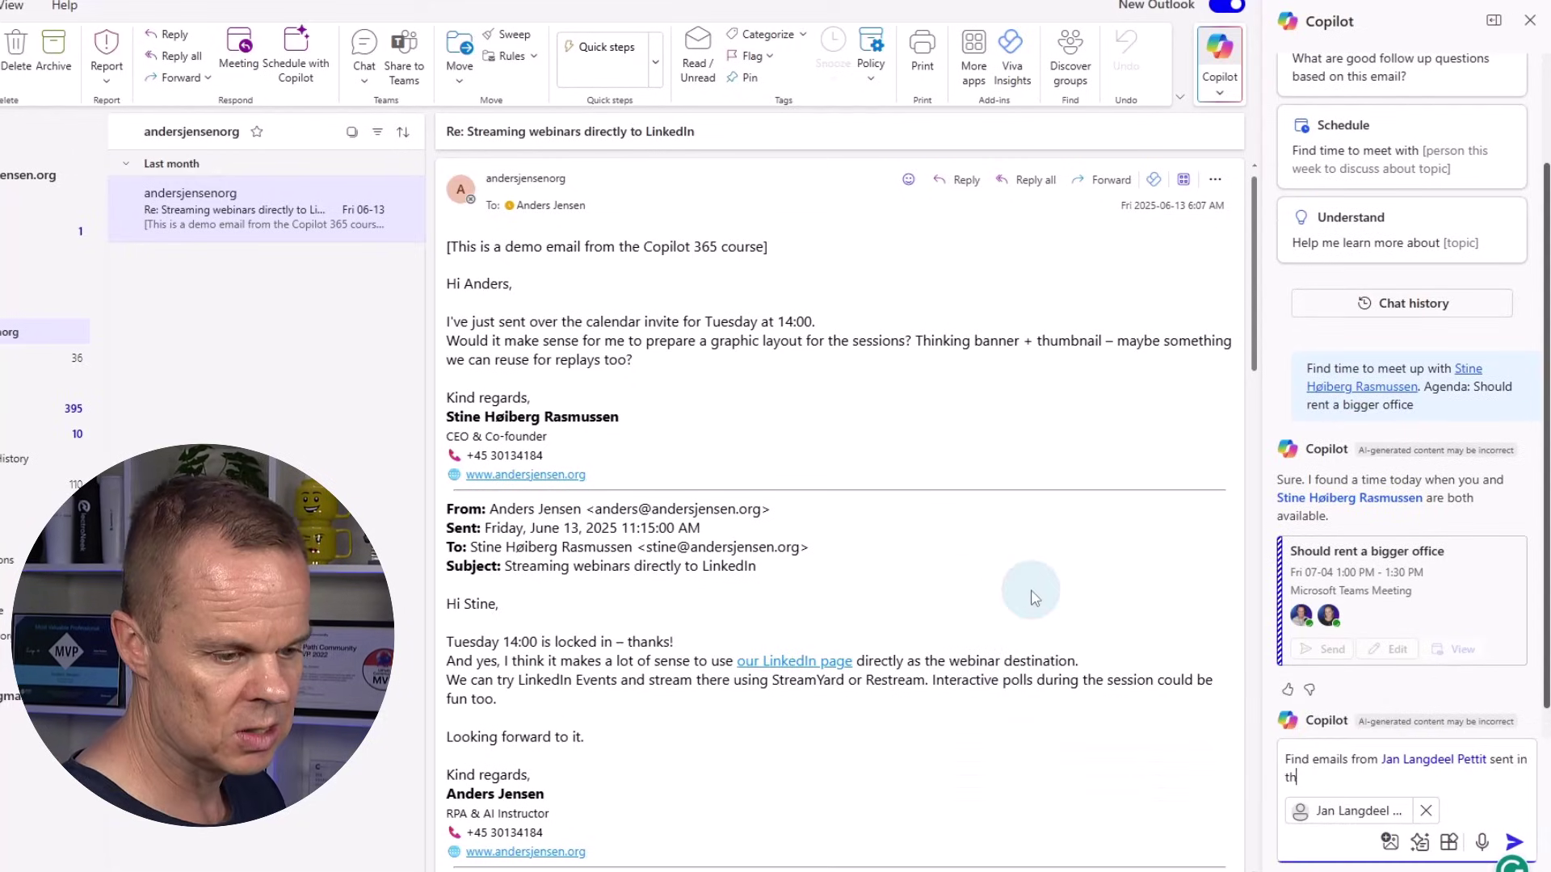
{"action": "type", "text": "e summer of 2024"}
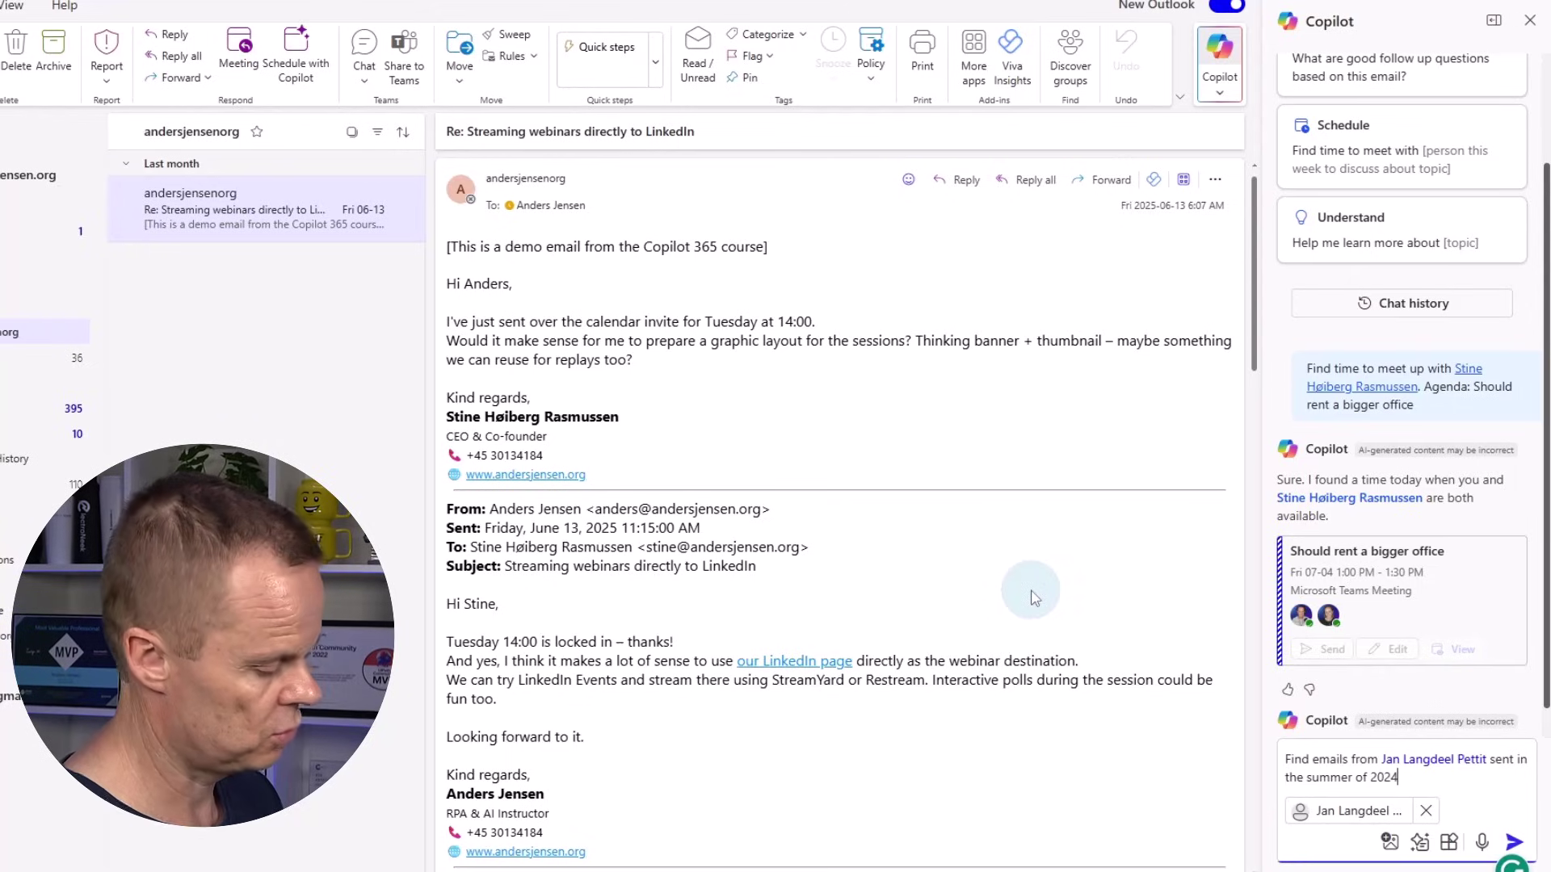
{"action": "key", "text": "Return"}
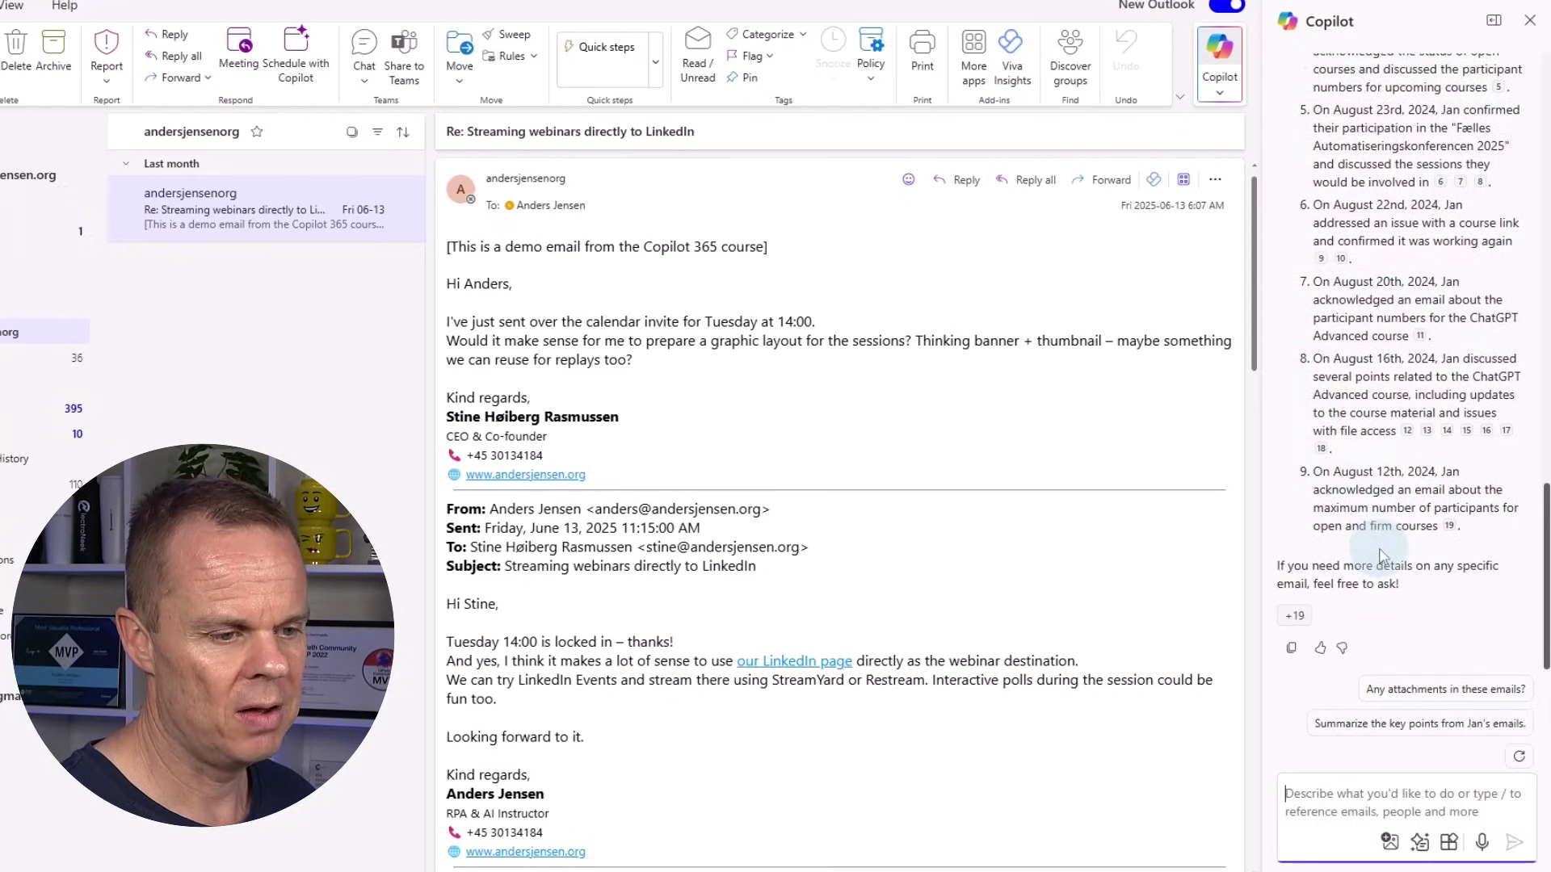
{"action": "scroll", "coordinate": [1389, 517], "scroll_direction": "up", "scroll_amount": 2}
{"action": "scroll", "coordinate": [1388, 527], "scroll_direction": "up", "scroll_amount": 1}
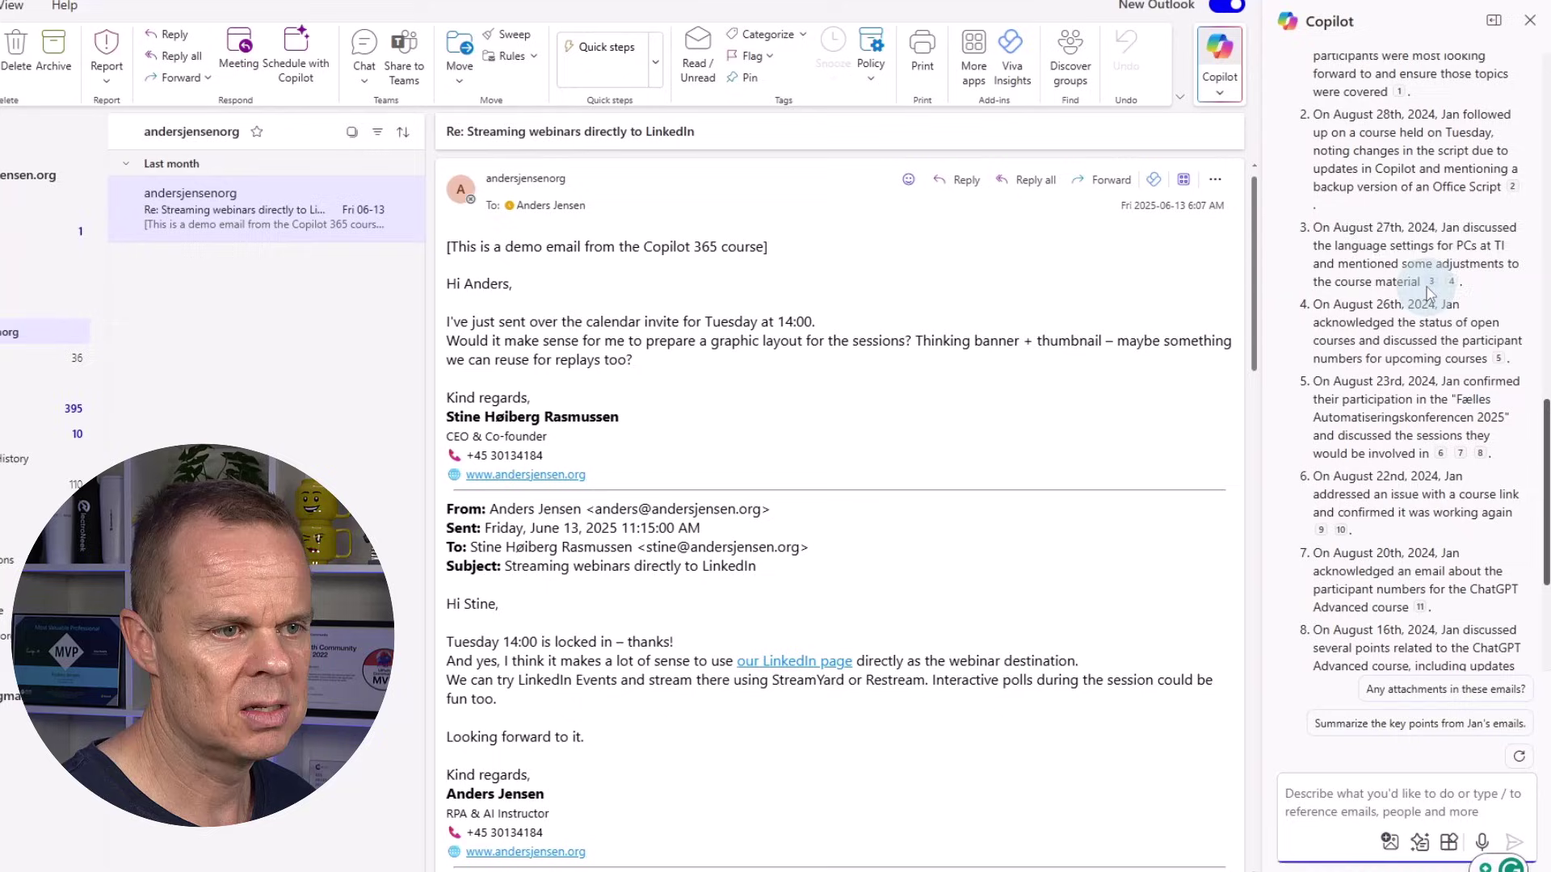
{"action": "mouse_move", "coordinate": [1431, 282]}
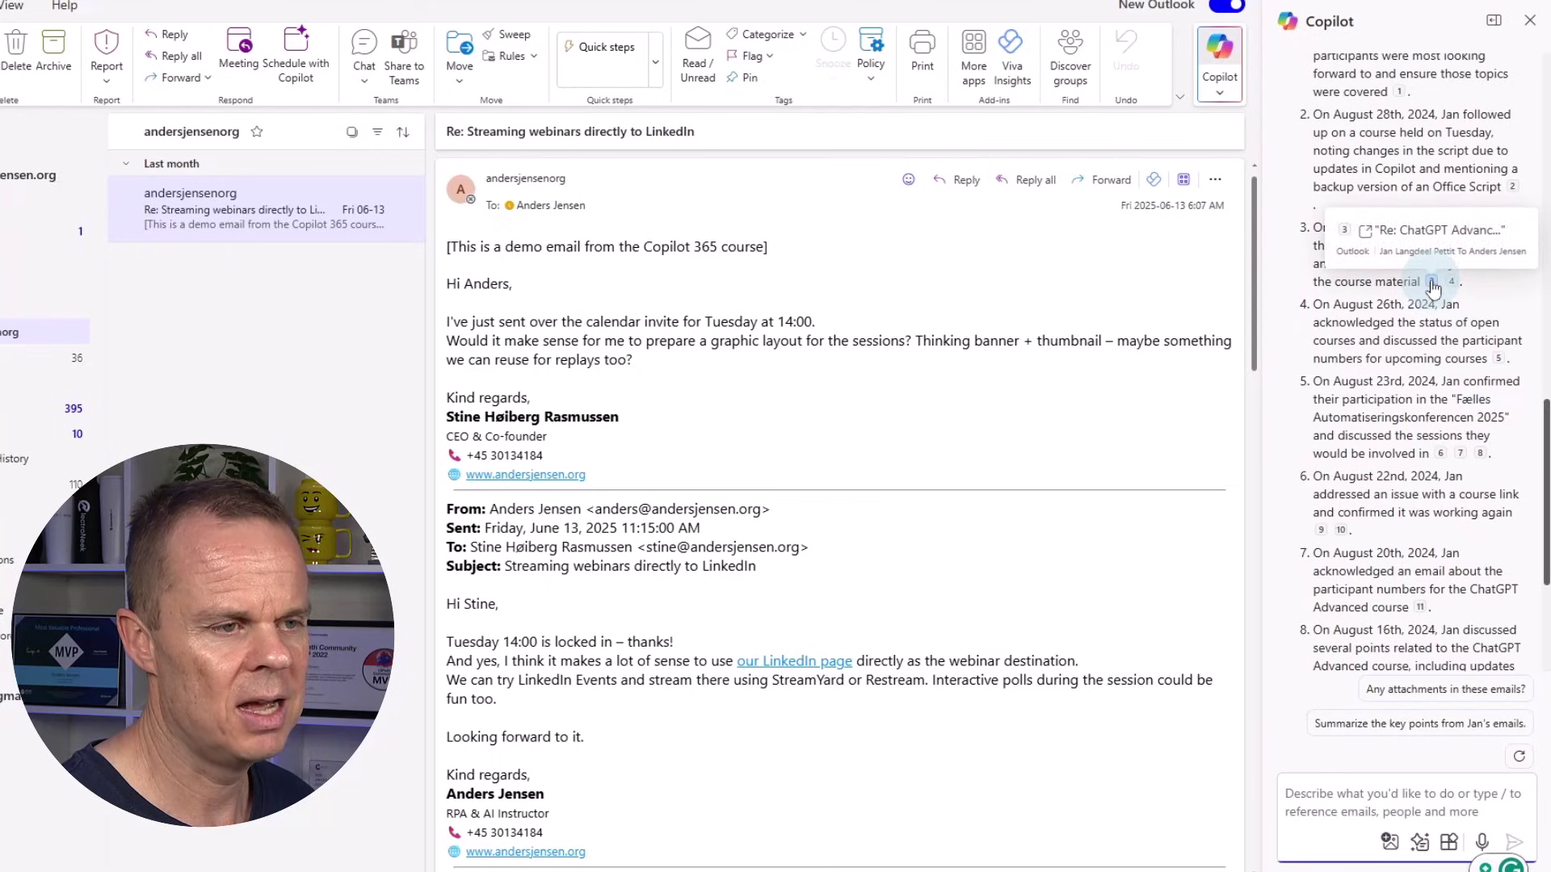
{"action": "left_click", "coordinate": [1431, 283]}
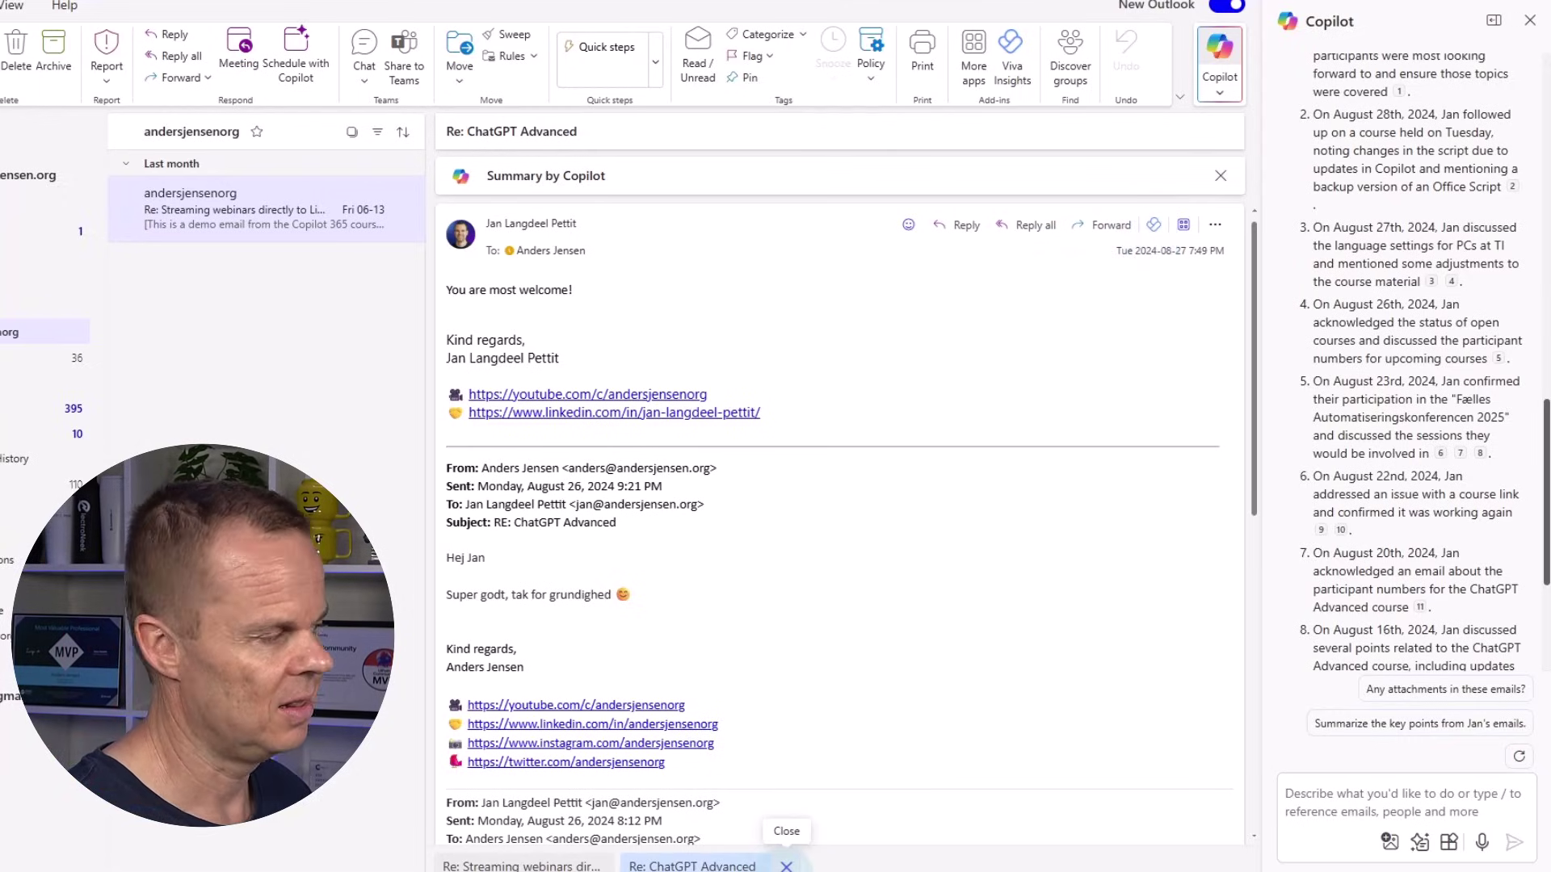
{"action": "left_click", "coordinate": [786, 866]}
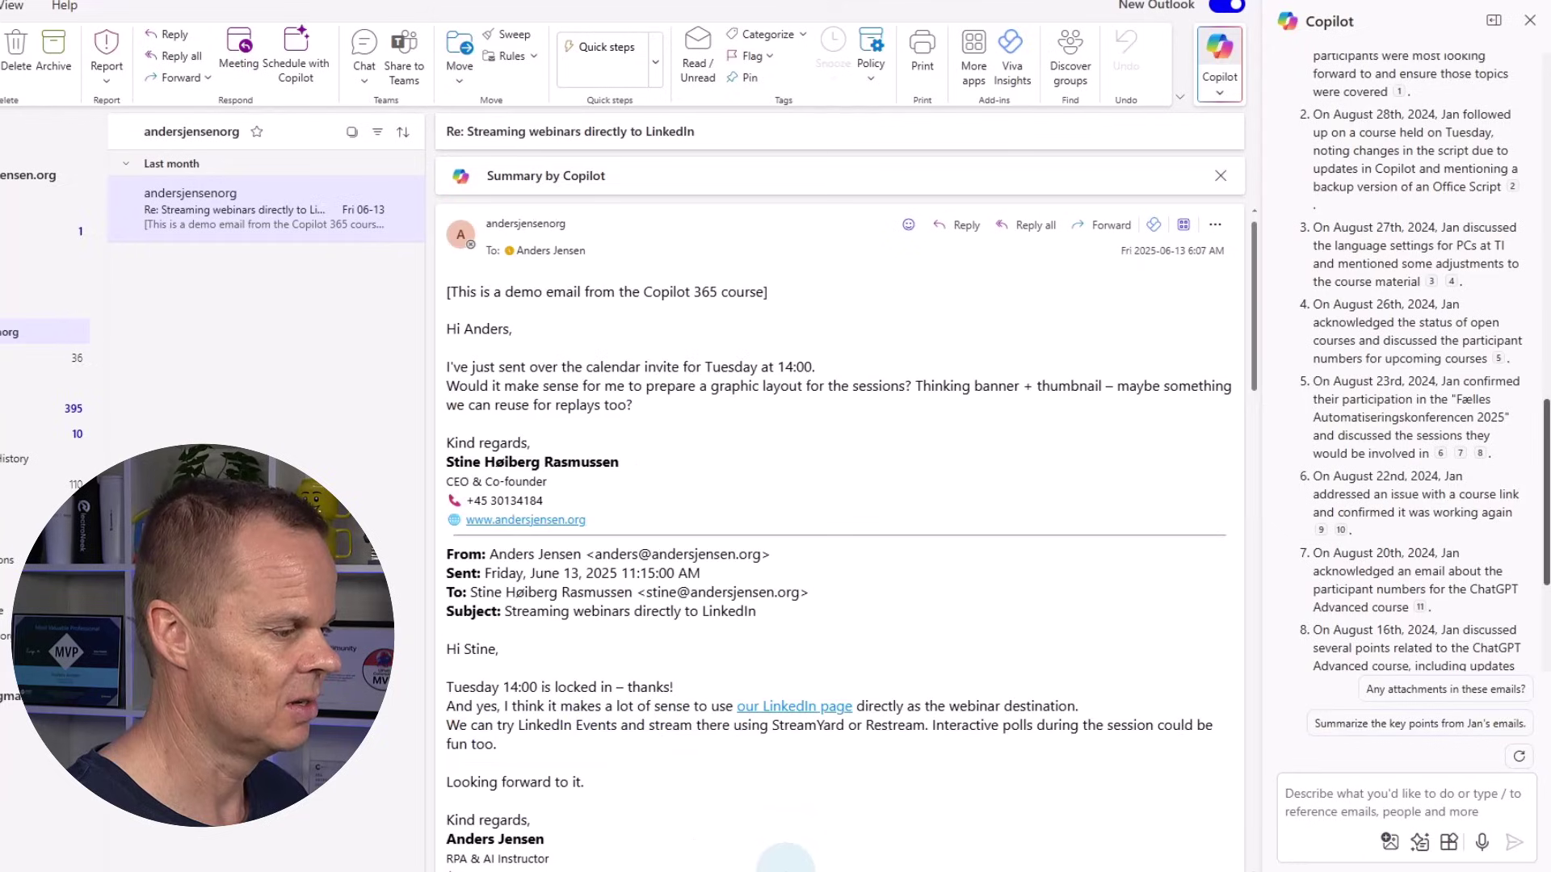
Ask Copilot to set out of office from next week's Monday to Thursday (2025-07-07 to 2025-07-10)
{"action": "left_click", "coordinate": [1323, 804]}
{"action": "type", "text": "Set "}
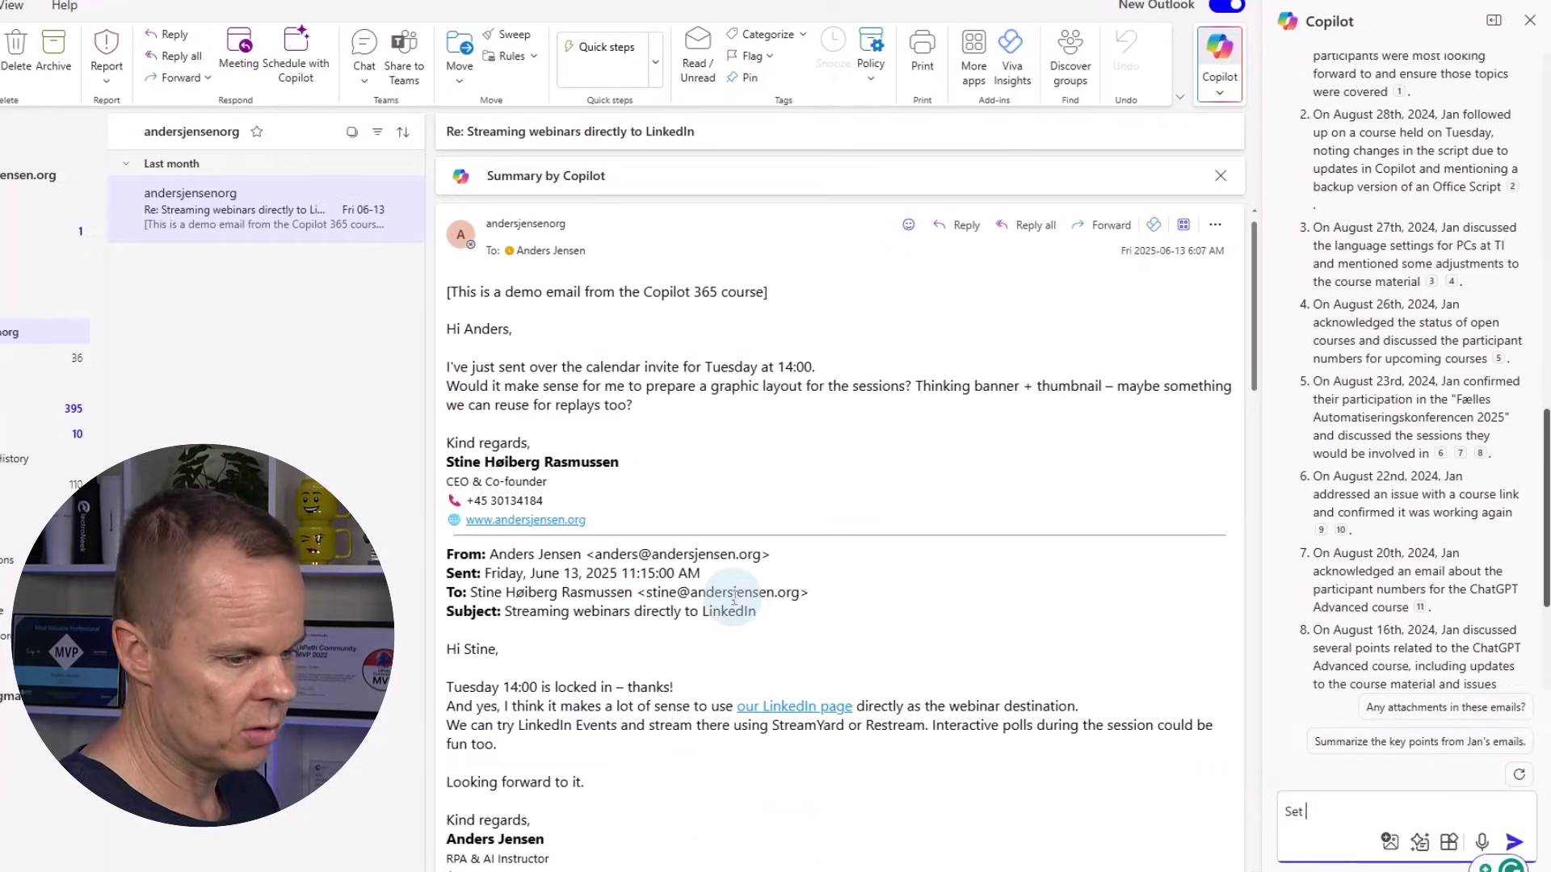
{"action": "type", "text": "my out of office fro"}
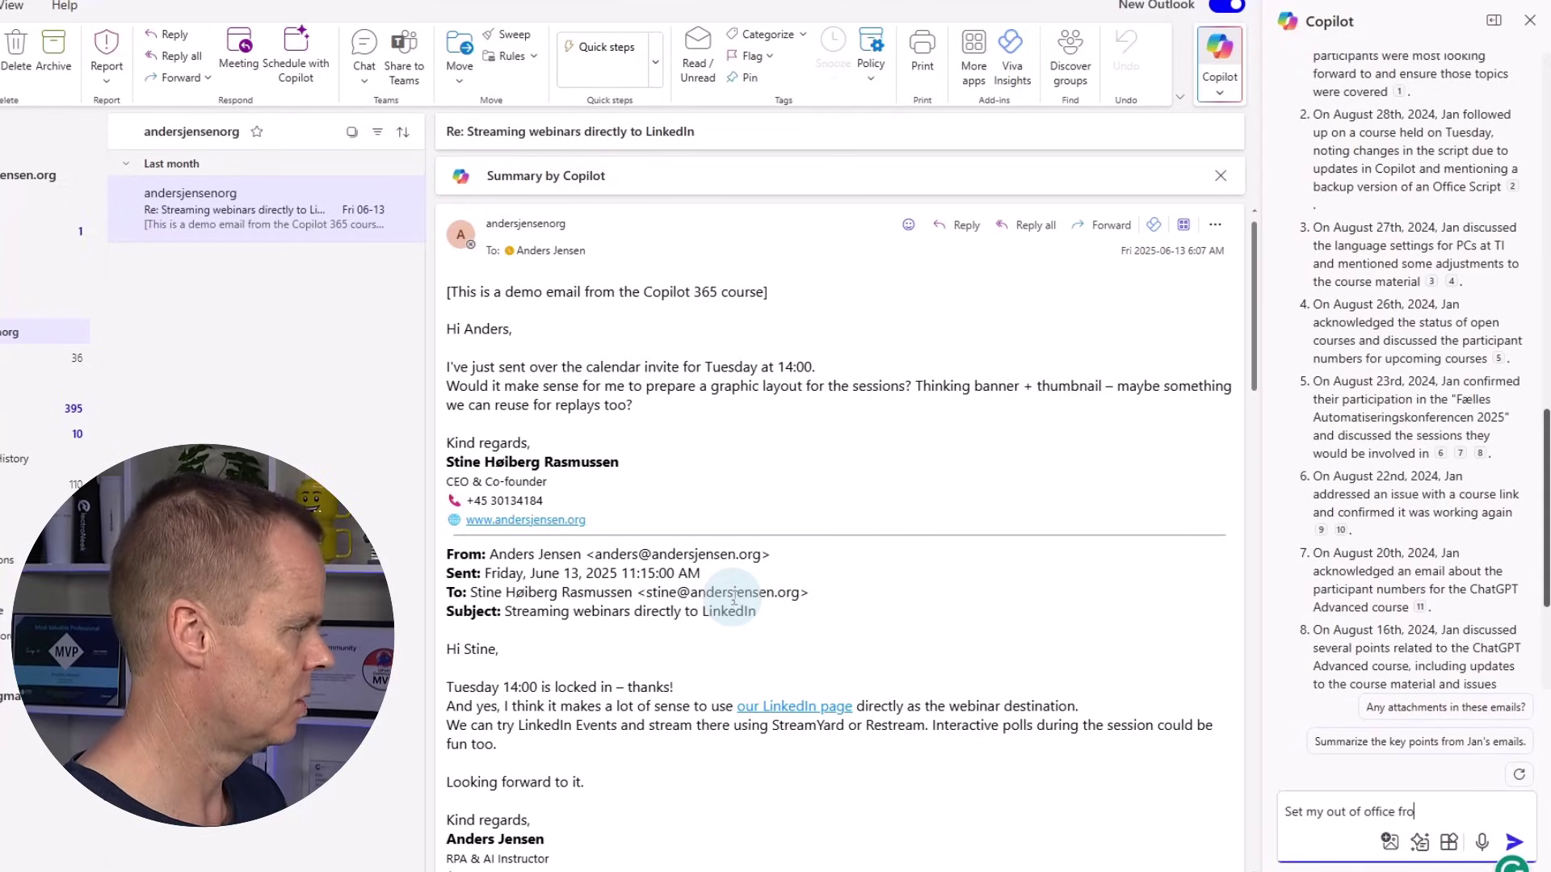
{"action": "type", "text": "m next "}
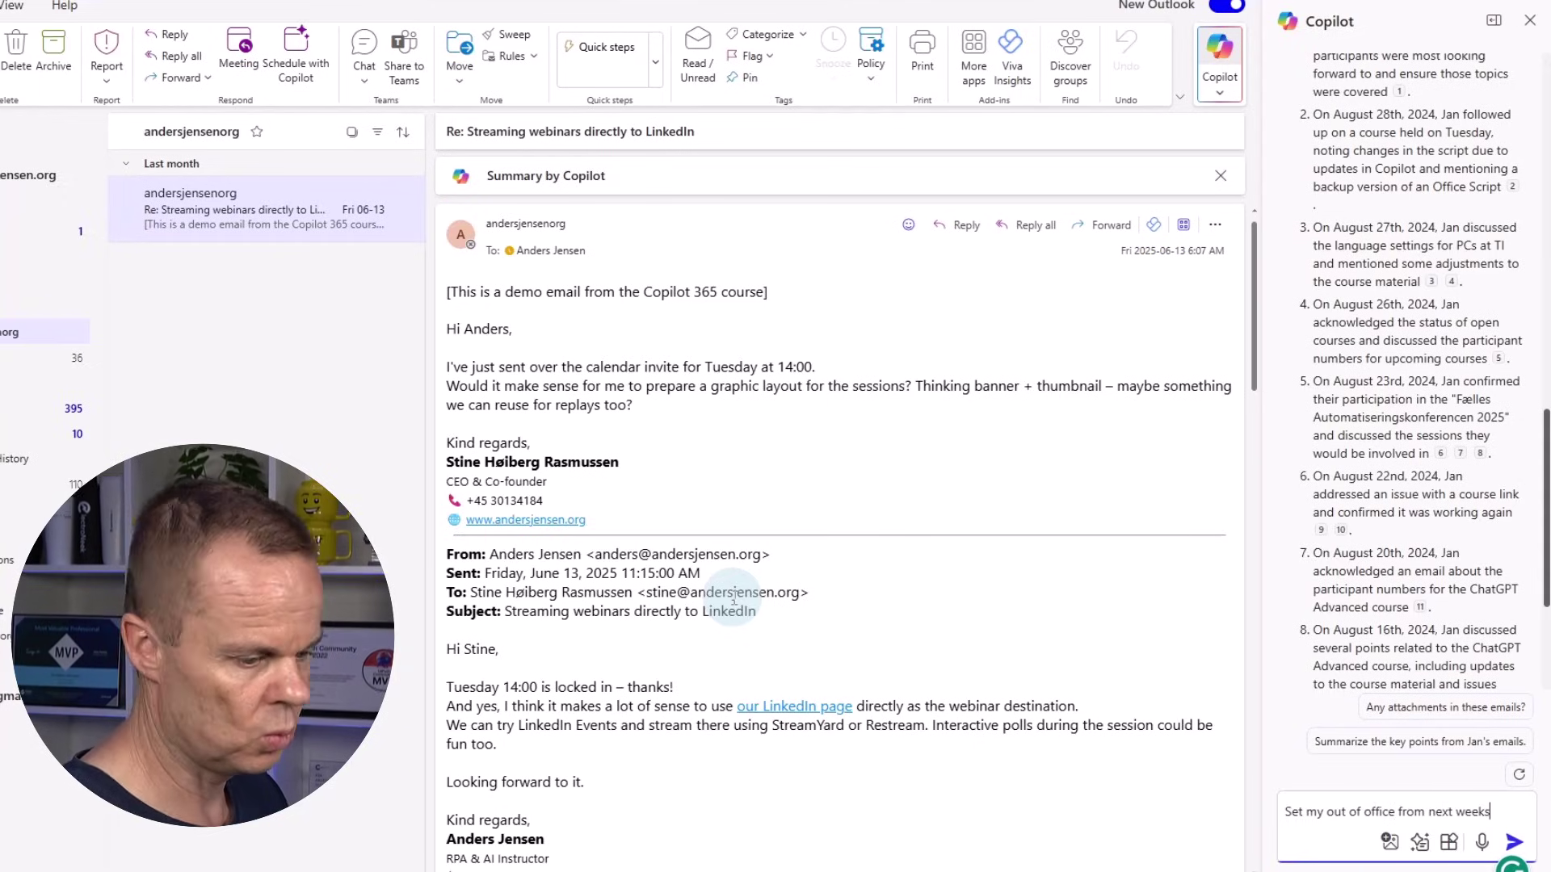
{"action": "type", "text": "week's Monday "}
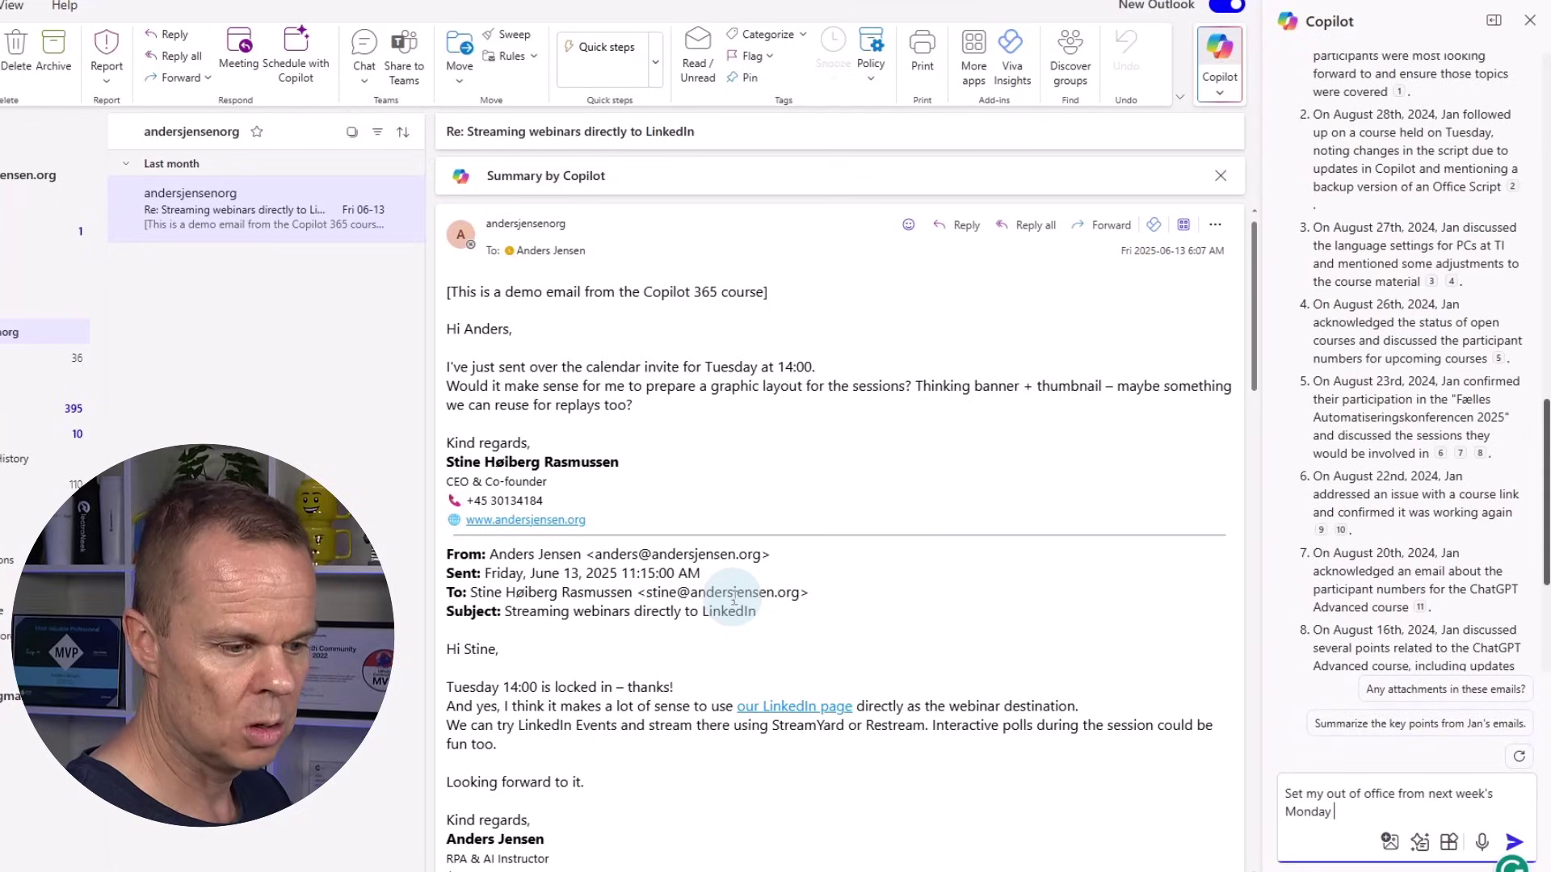
{"action": "type", "text": "to Thursday"}
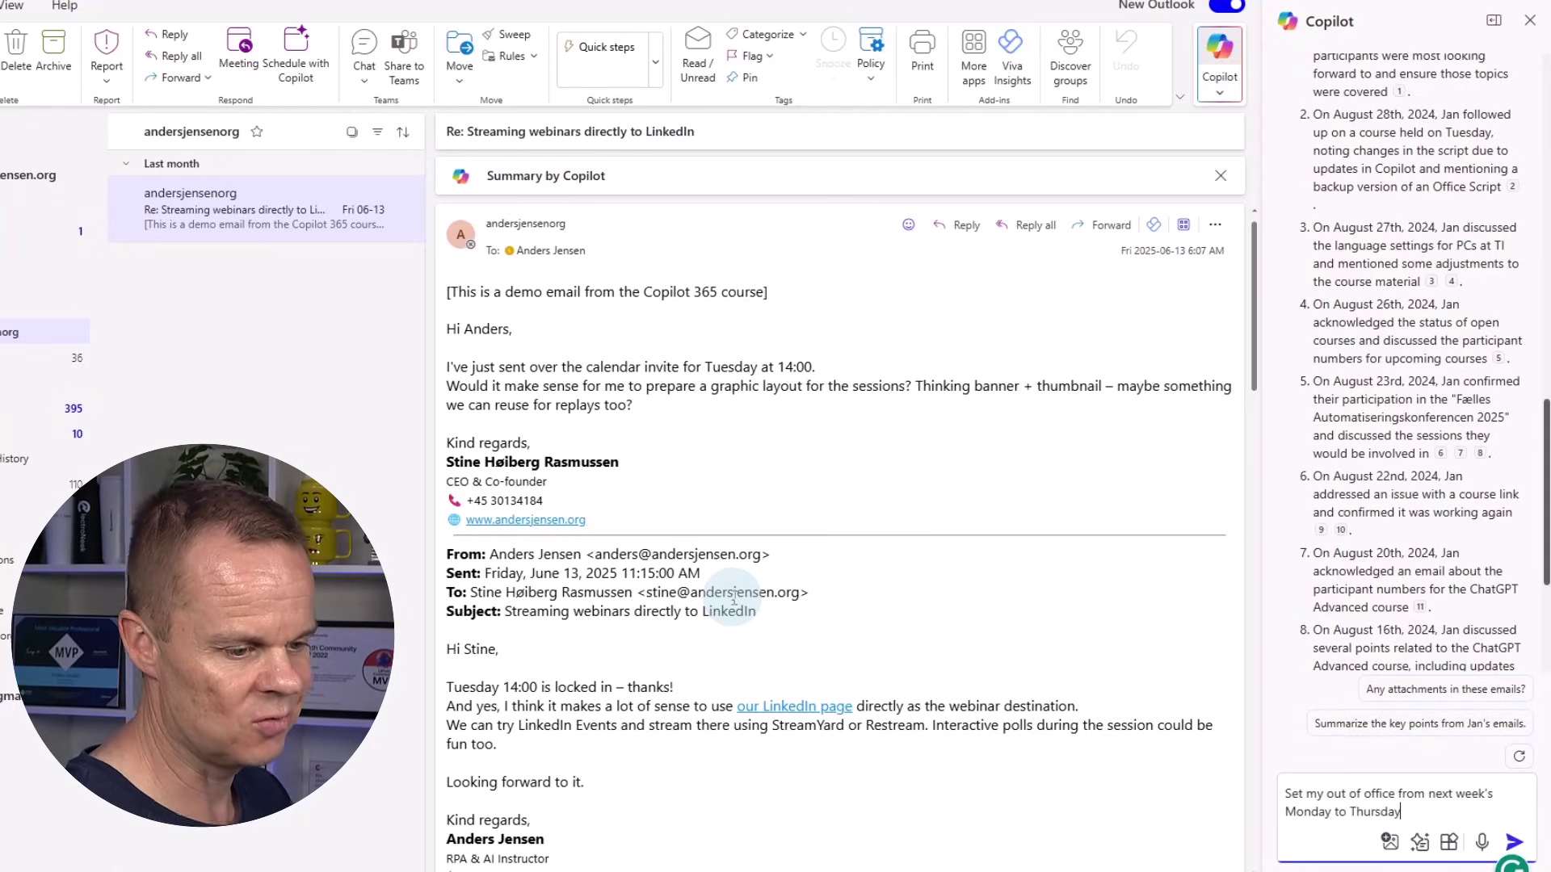
{"action": "key", "text": "Return"}
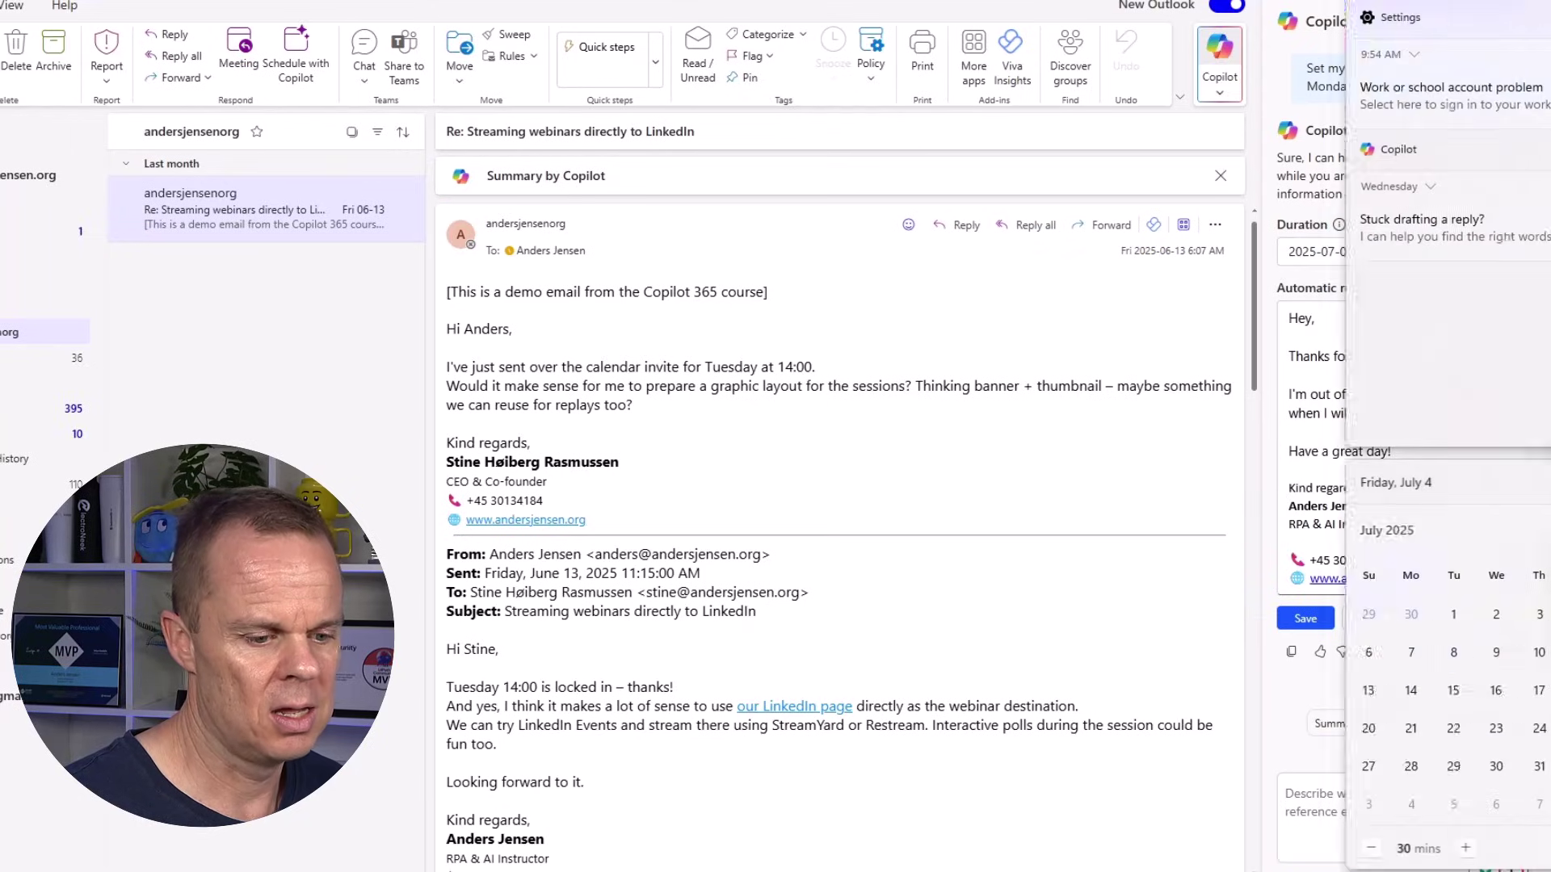
Dismiss the Windows notification flyout and click into Copilot's automatic reply text
{"action": "key", "text": "super+n"}
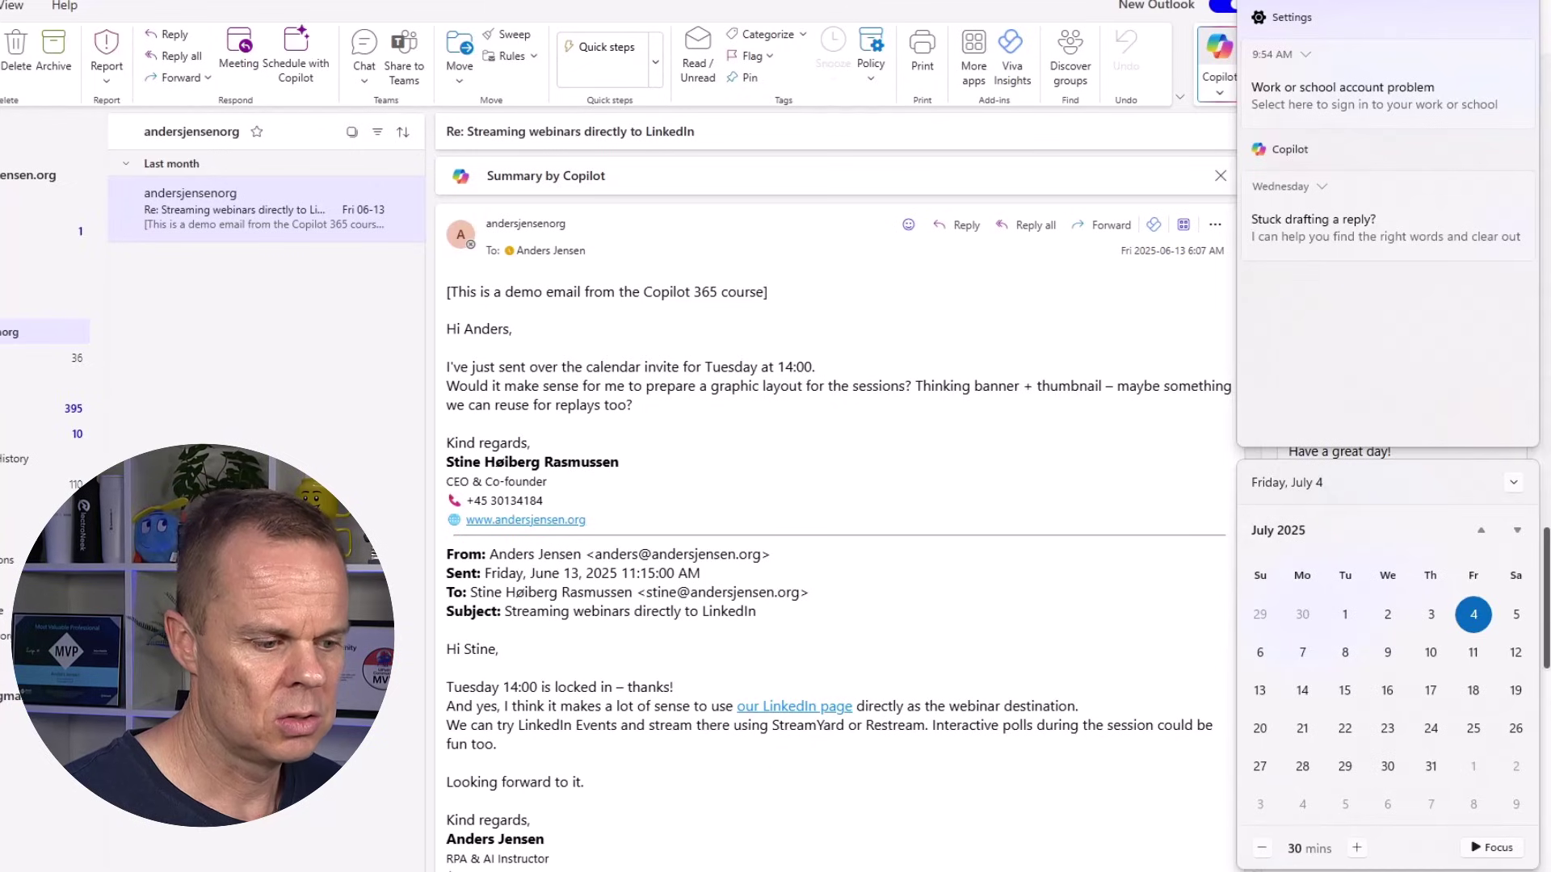
{"action": "left_click", "coordinate": [1192, 843]}
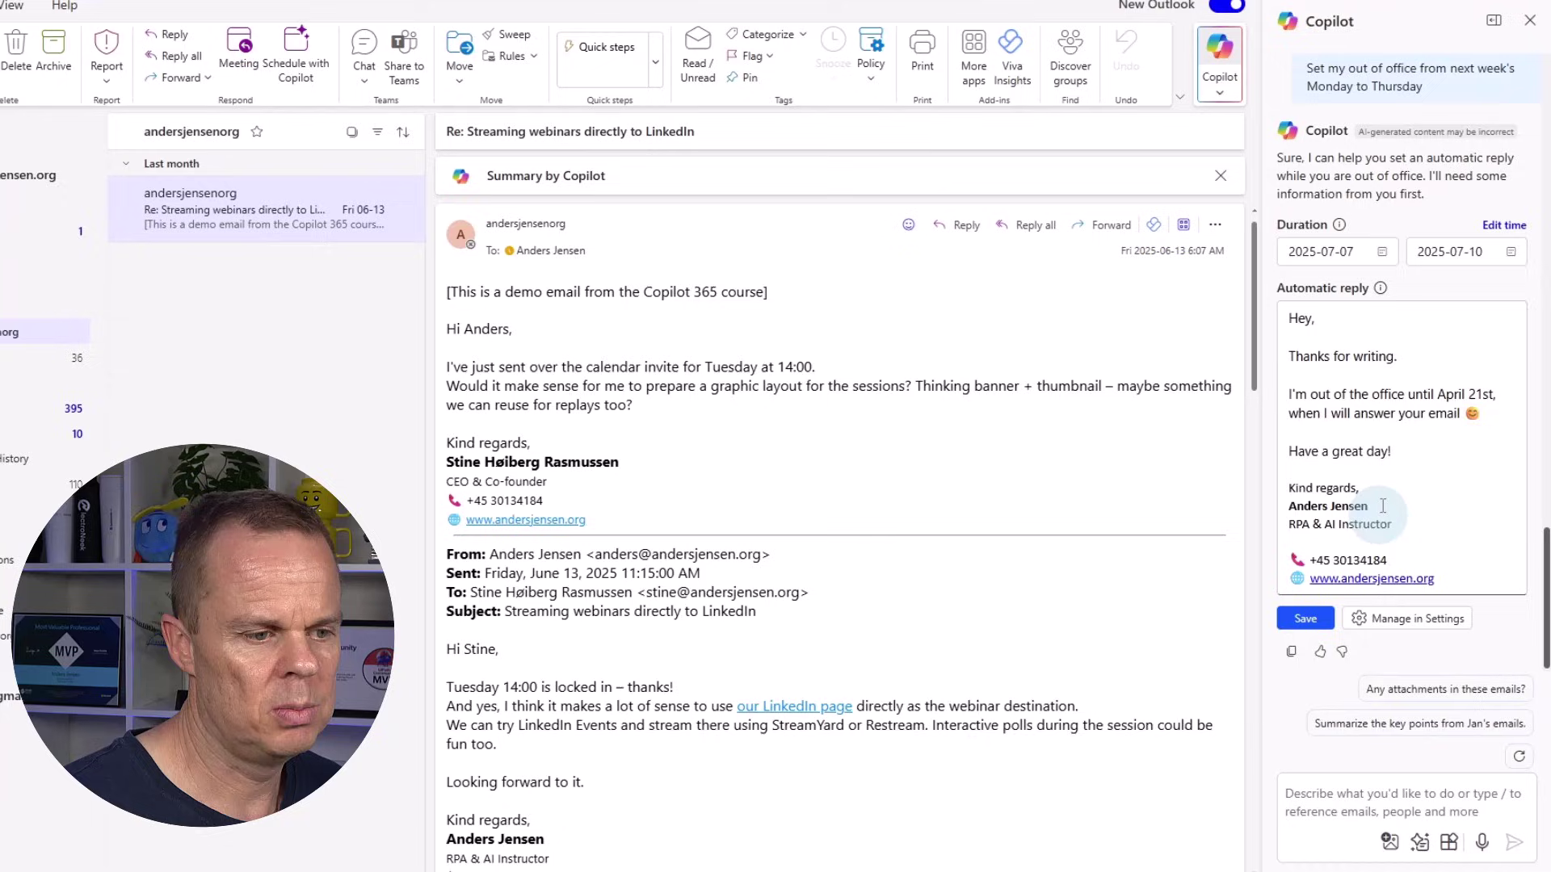
{"action": "left_click", "coordinate": [1382, 453]}
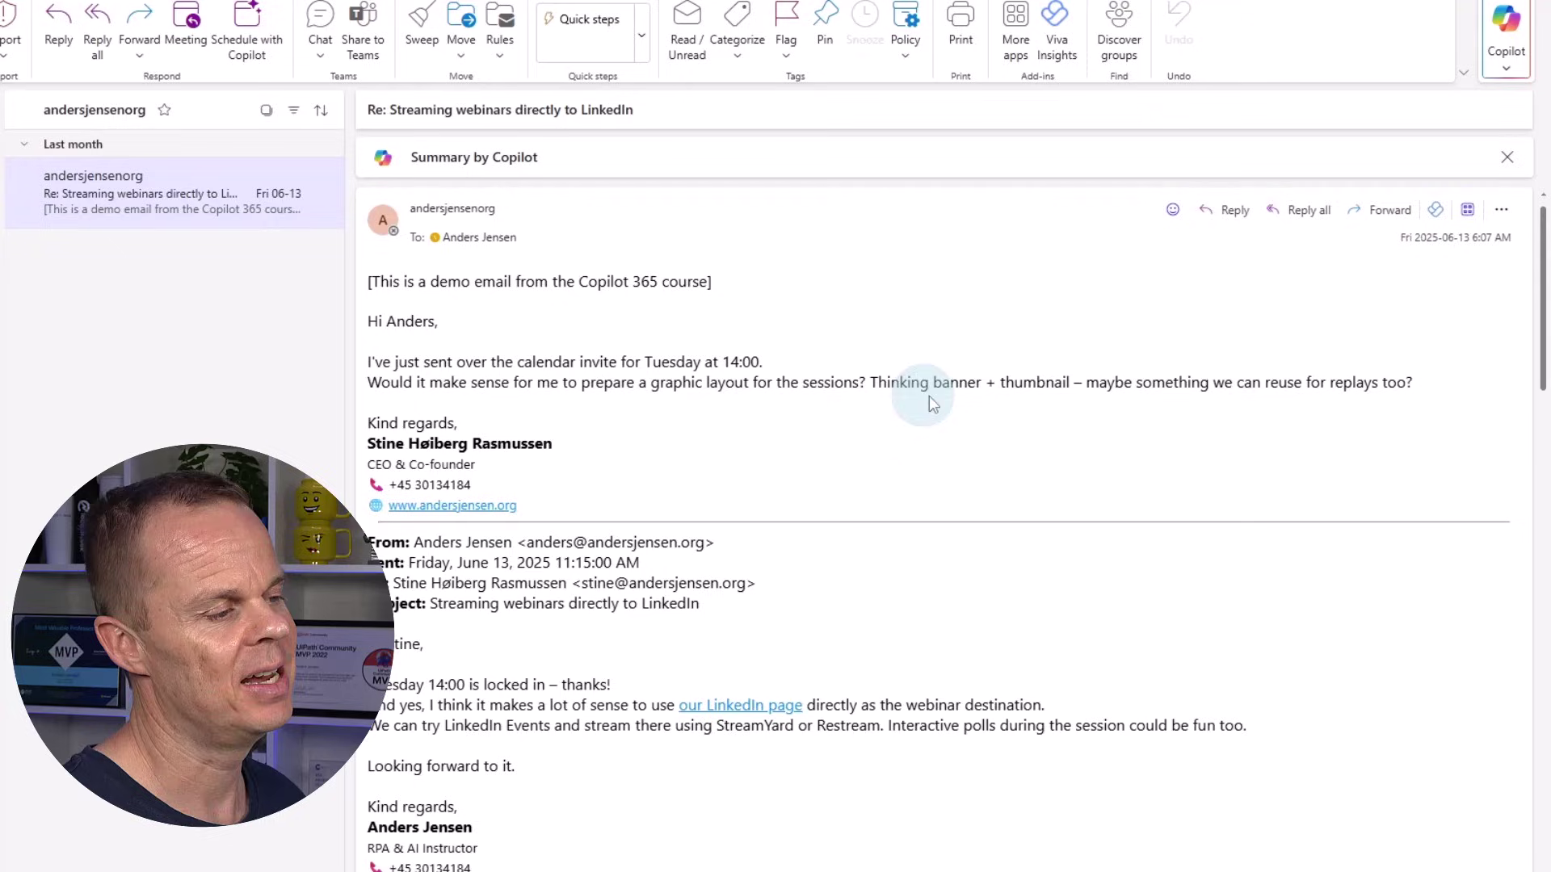
Reply to the Streaming webinars email and choose 'Draft with Copilot' in the reply body
{"action": "left_click", "coordinate": [1231, 212]}
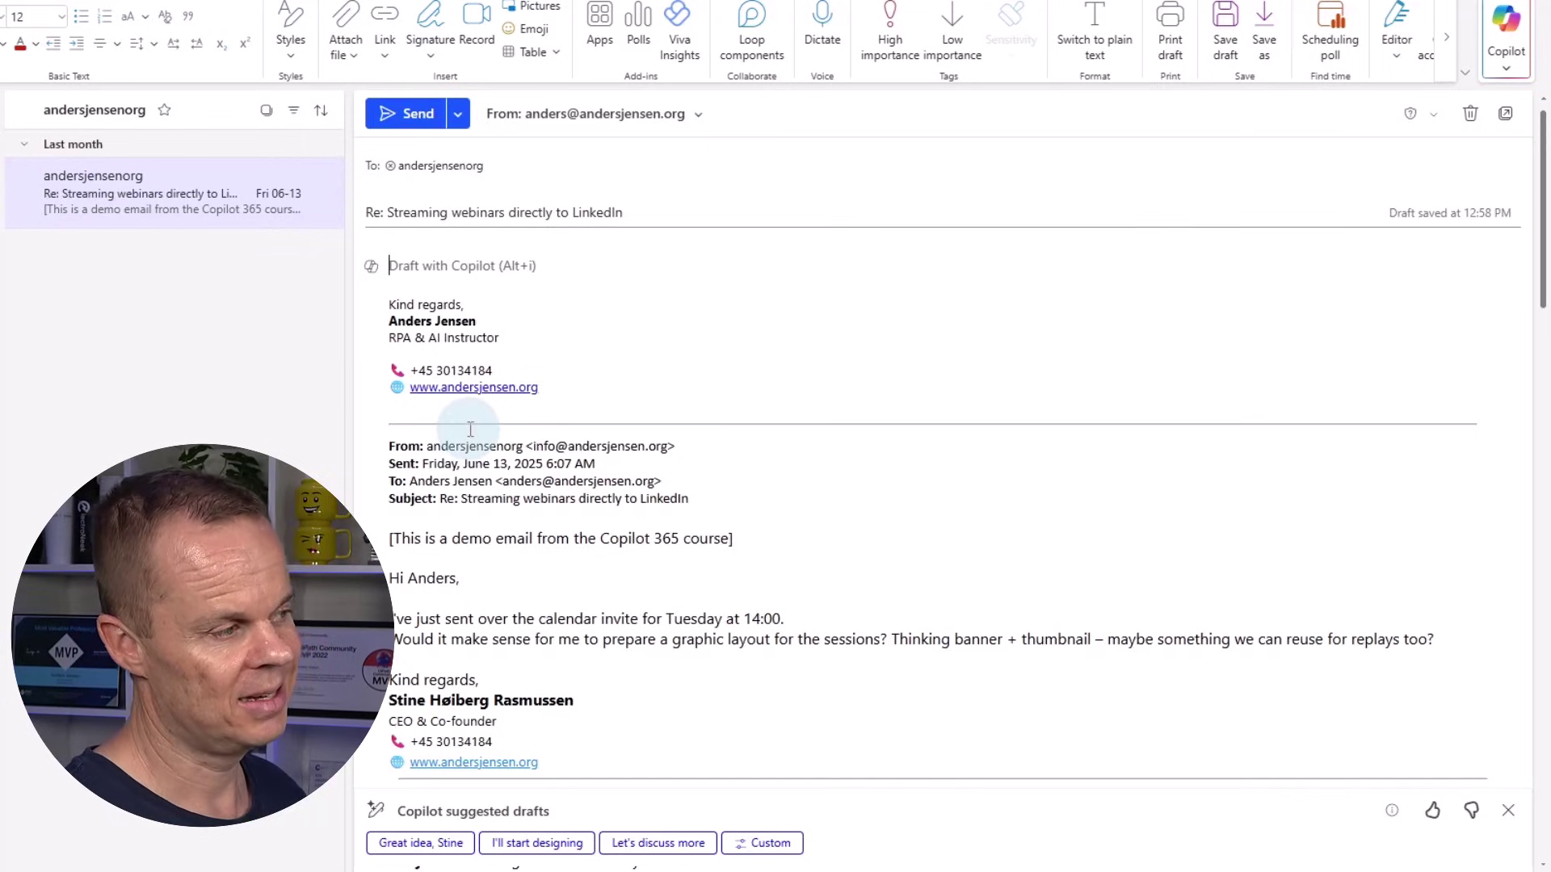
{"action": "left_click", "coordinate": [374, 269]}
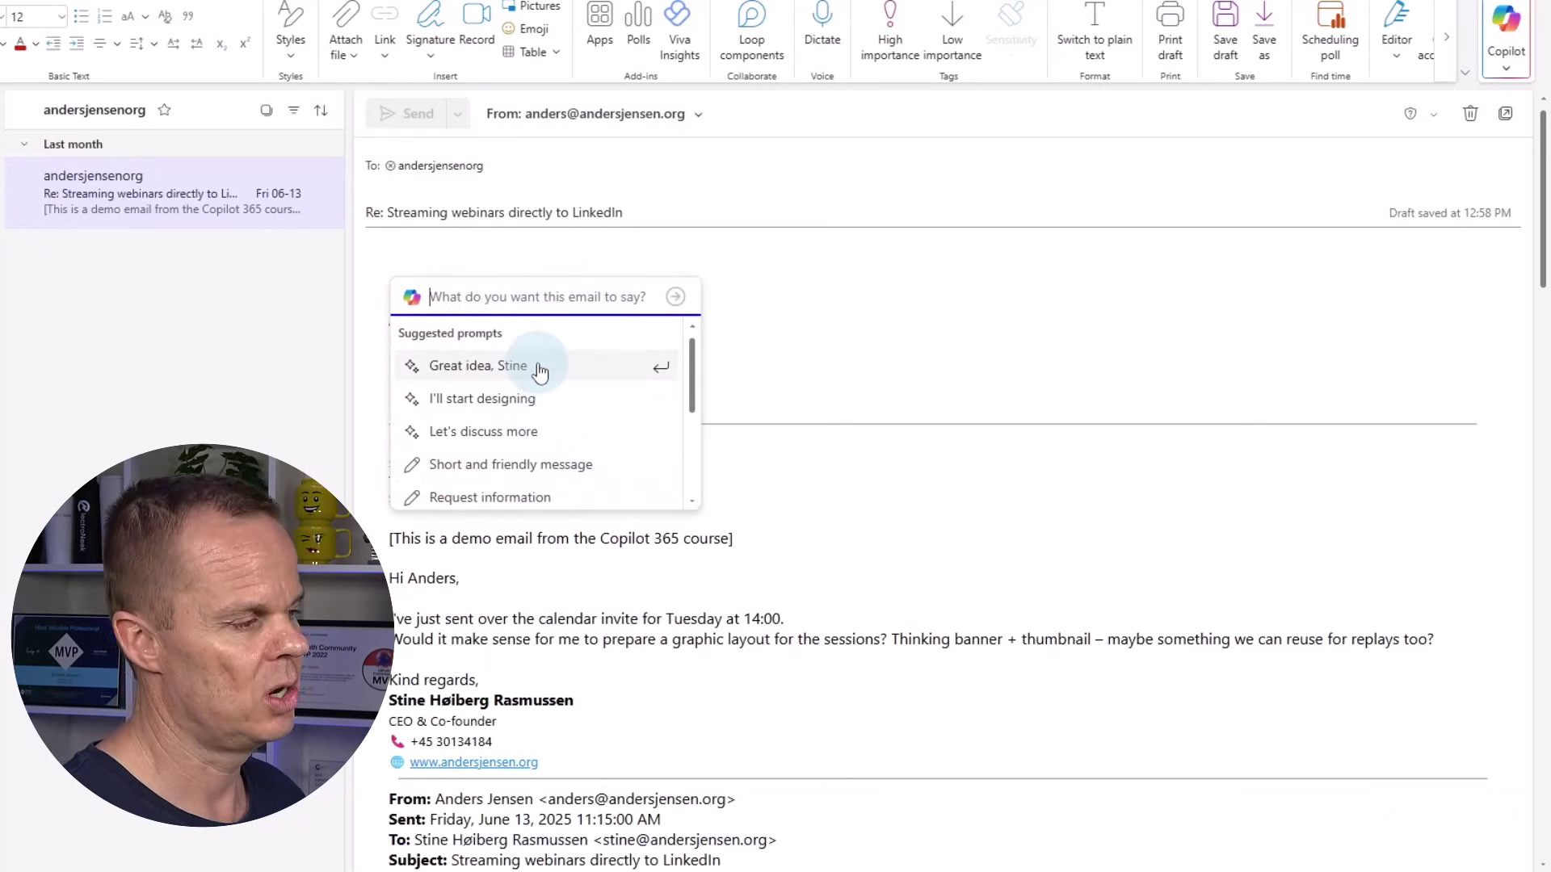
{"action": "left_click", "coordinate": [760, 327]}
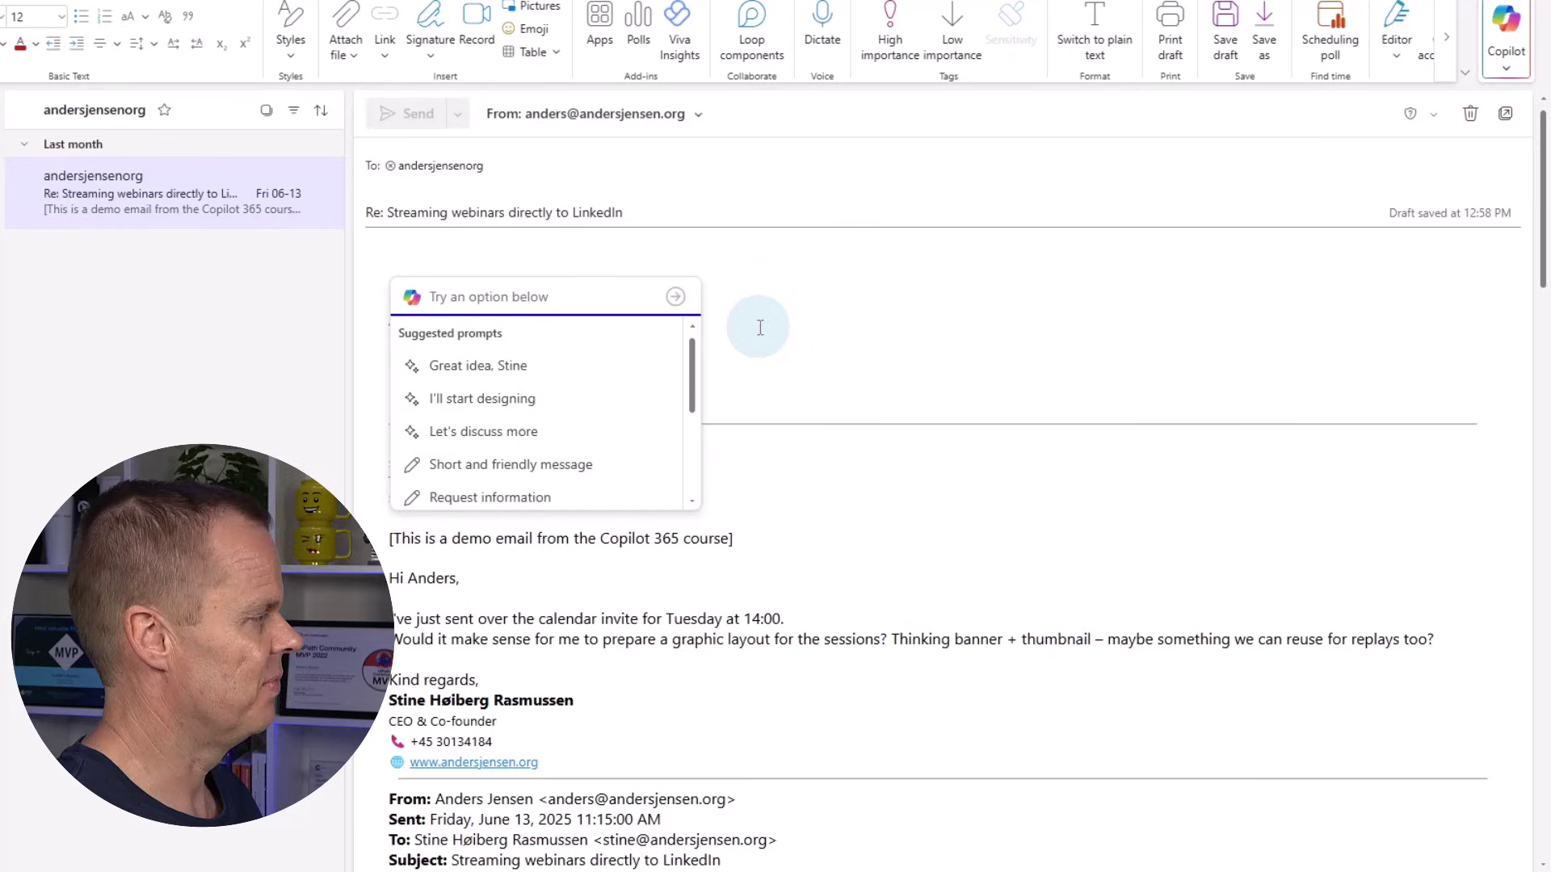
Ask Copilot for a humorous reply that appreciates the sender's effort and accepts the graphic layout
{"action": "type", "text": "Create"}
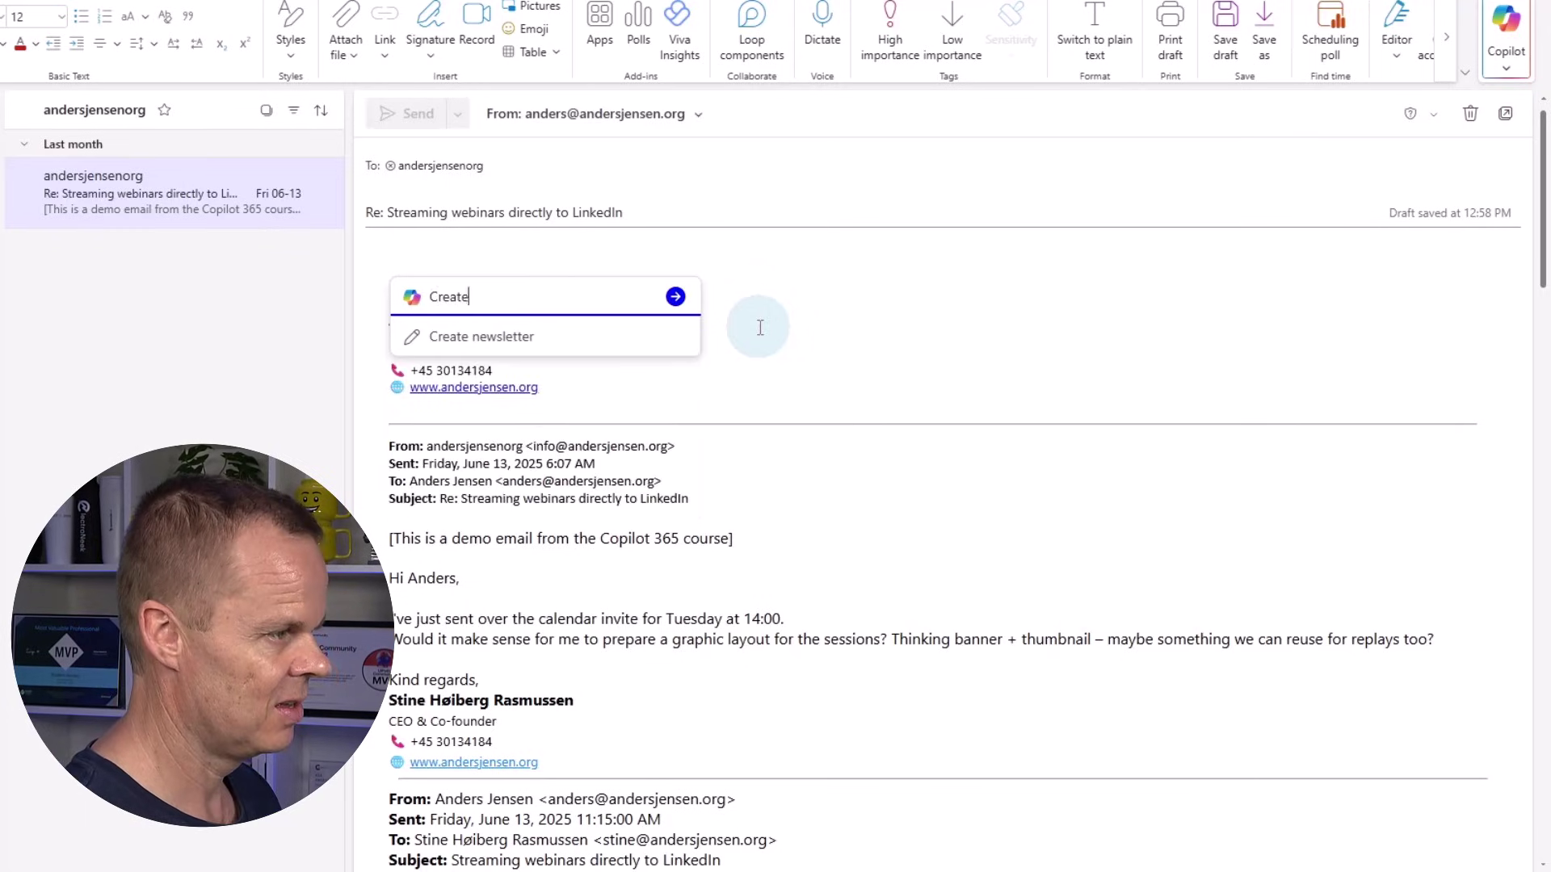
{"action": "type", "text": " an answer"}
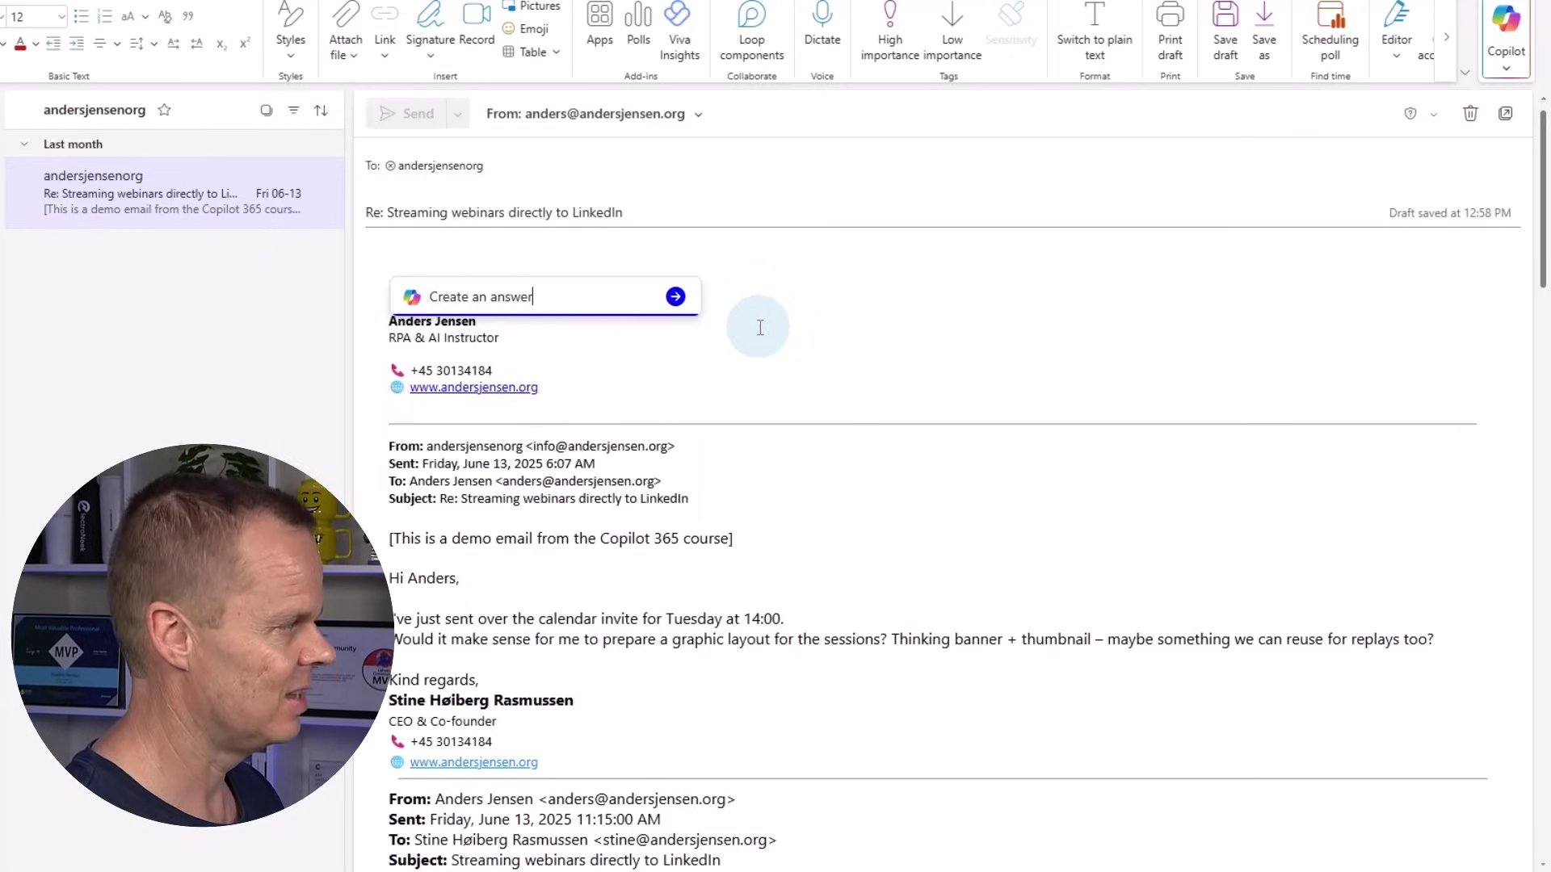
{"action": "type", "text": " that appreciate"}
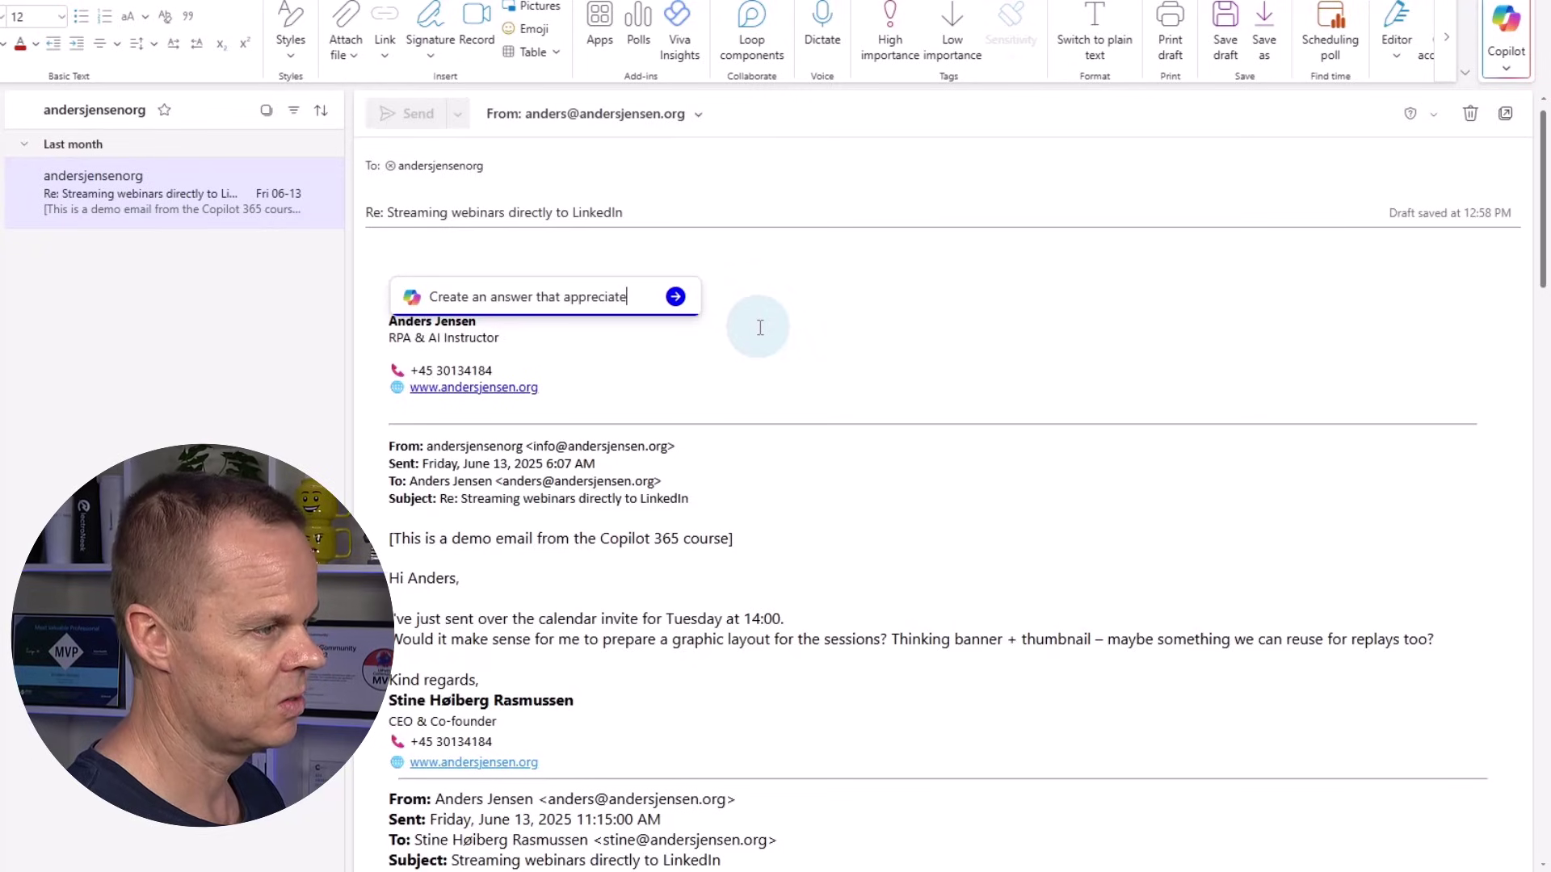
{"action": "type", "text": "s"}
{"action": "type", "text": " Stine"}
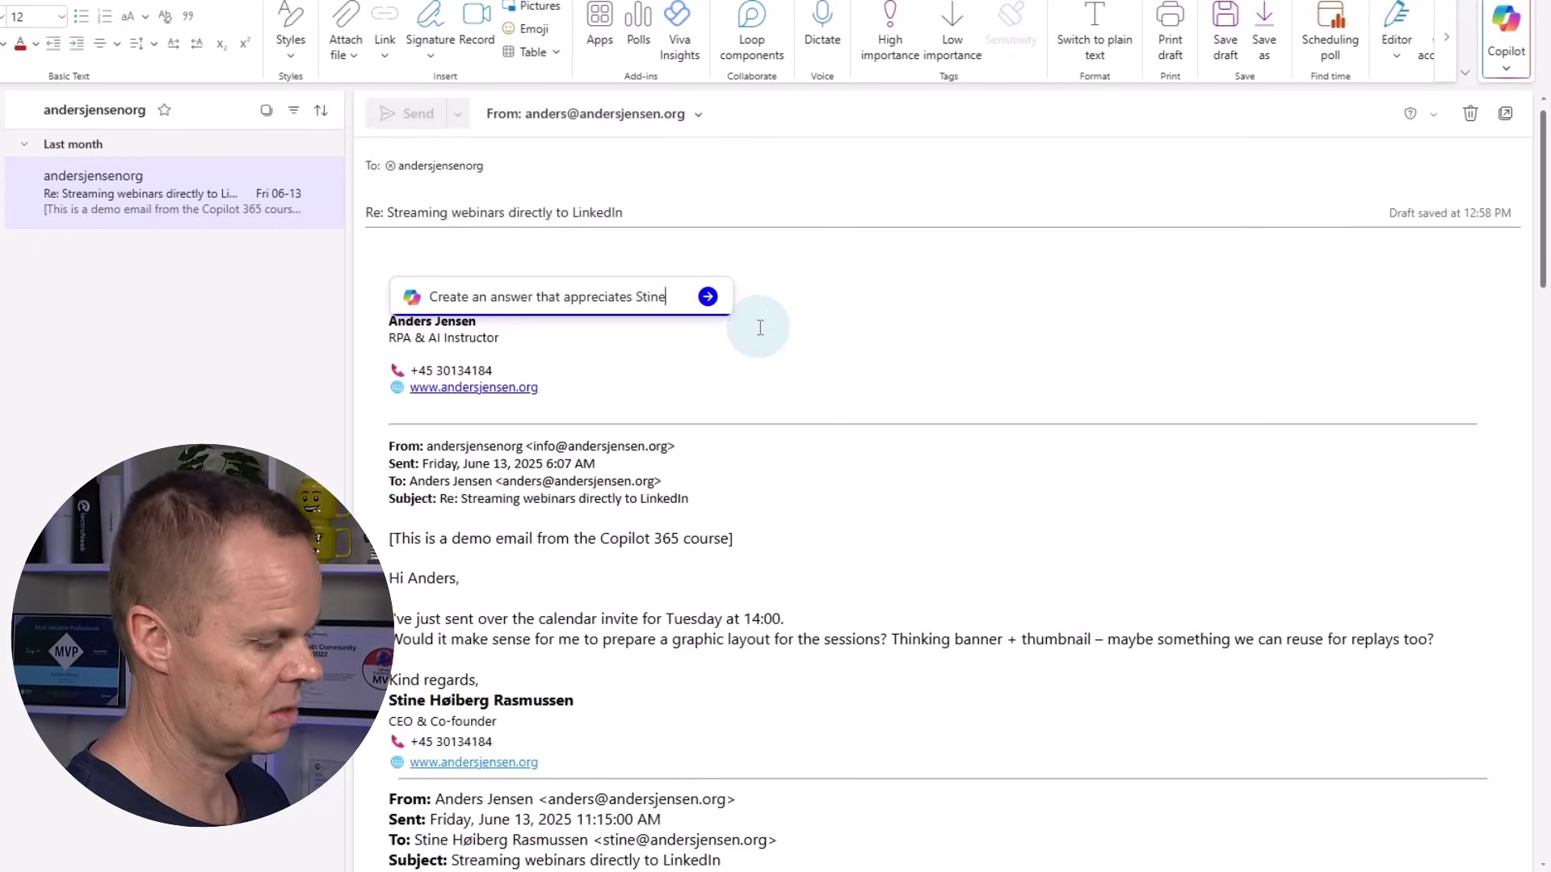
{"action": "type", "text": "'s effort humo"}
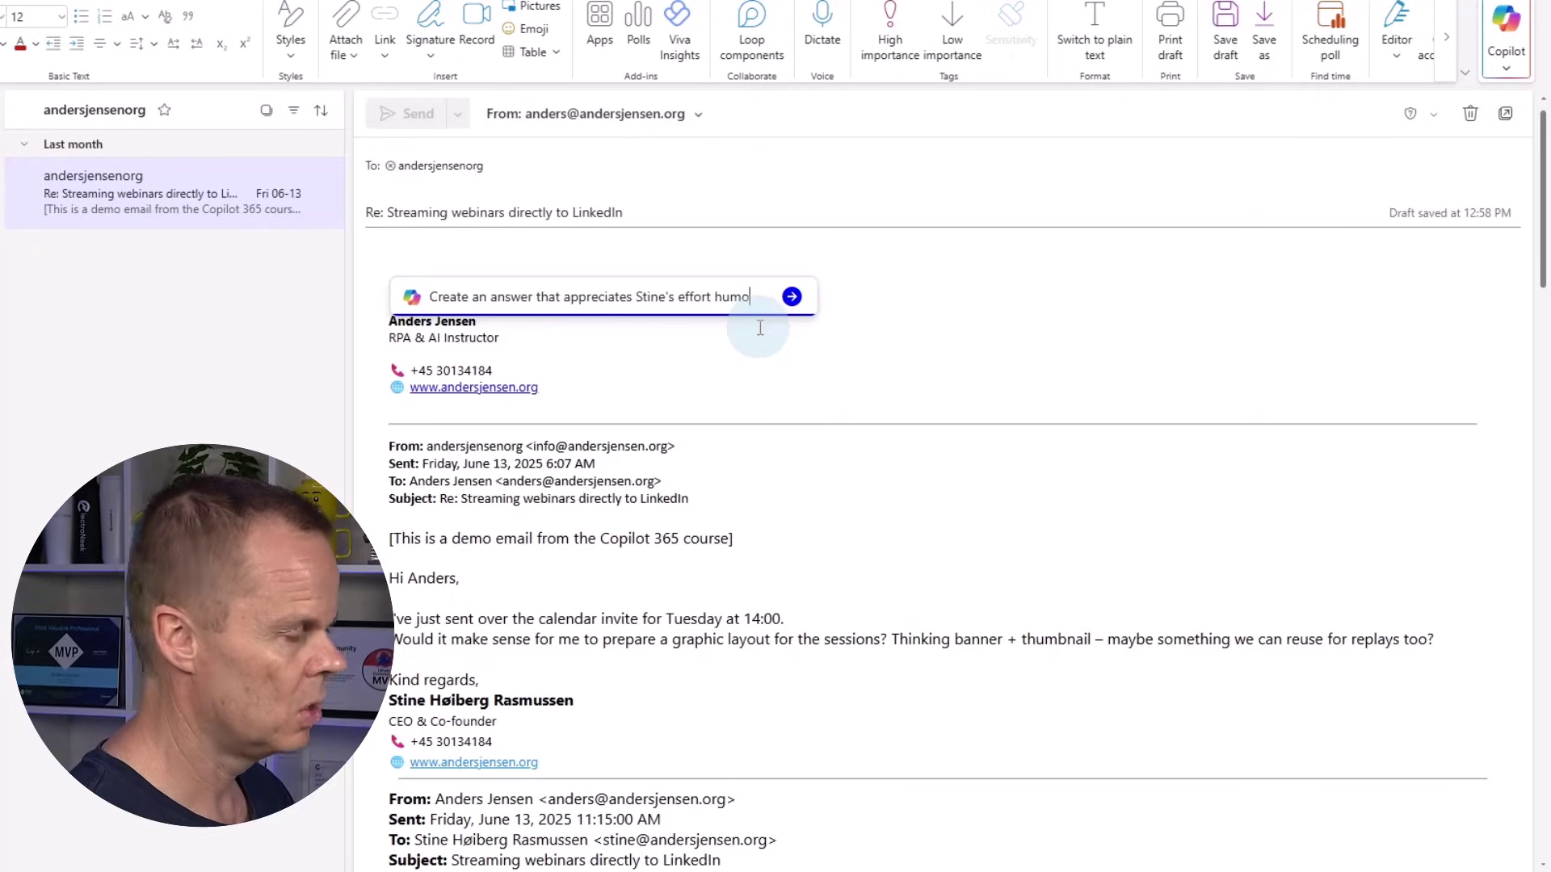
{"action": "type", "text": "rously"}
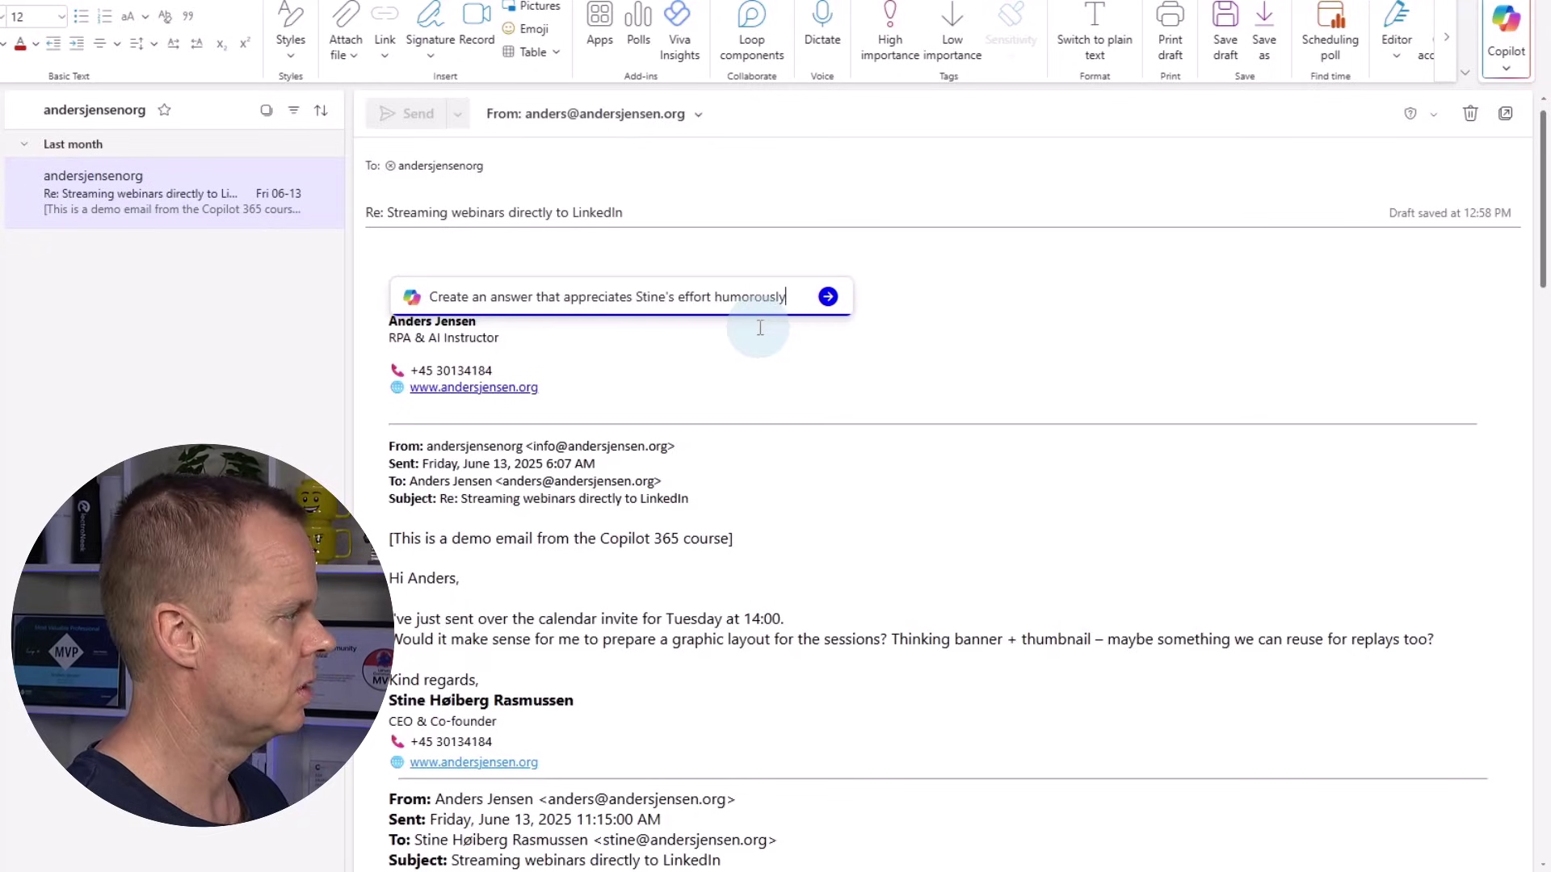
{"action": "type", "text": ". Answer yes"}
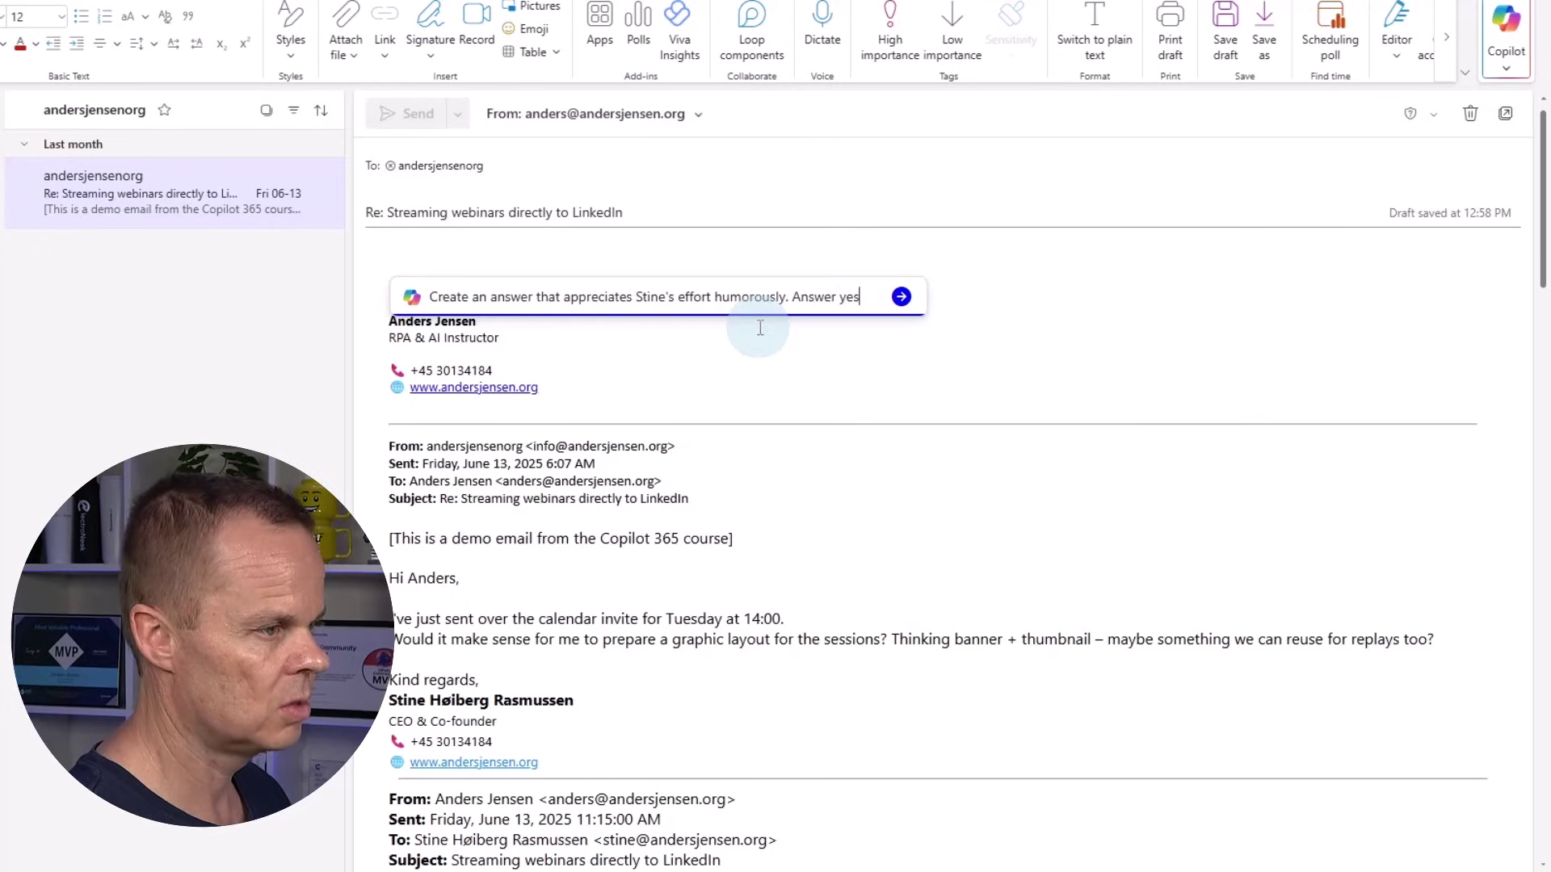
{"action": "type", "text": " to the gra"}
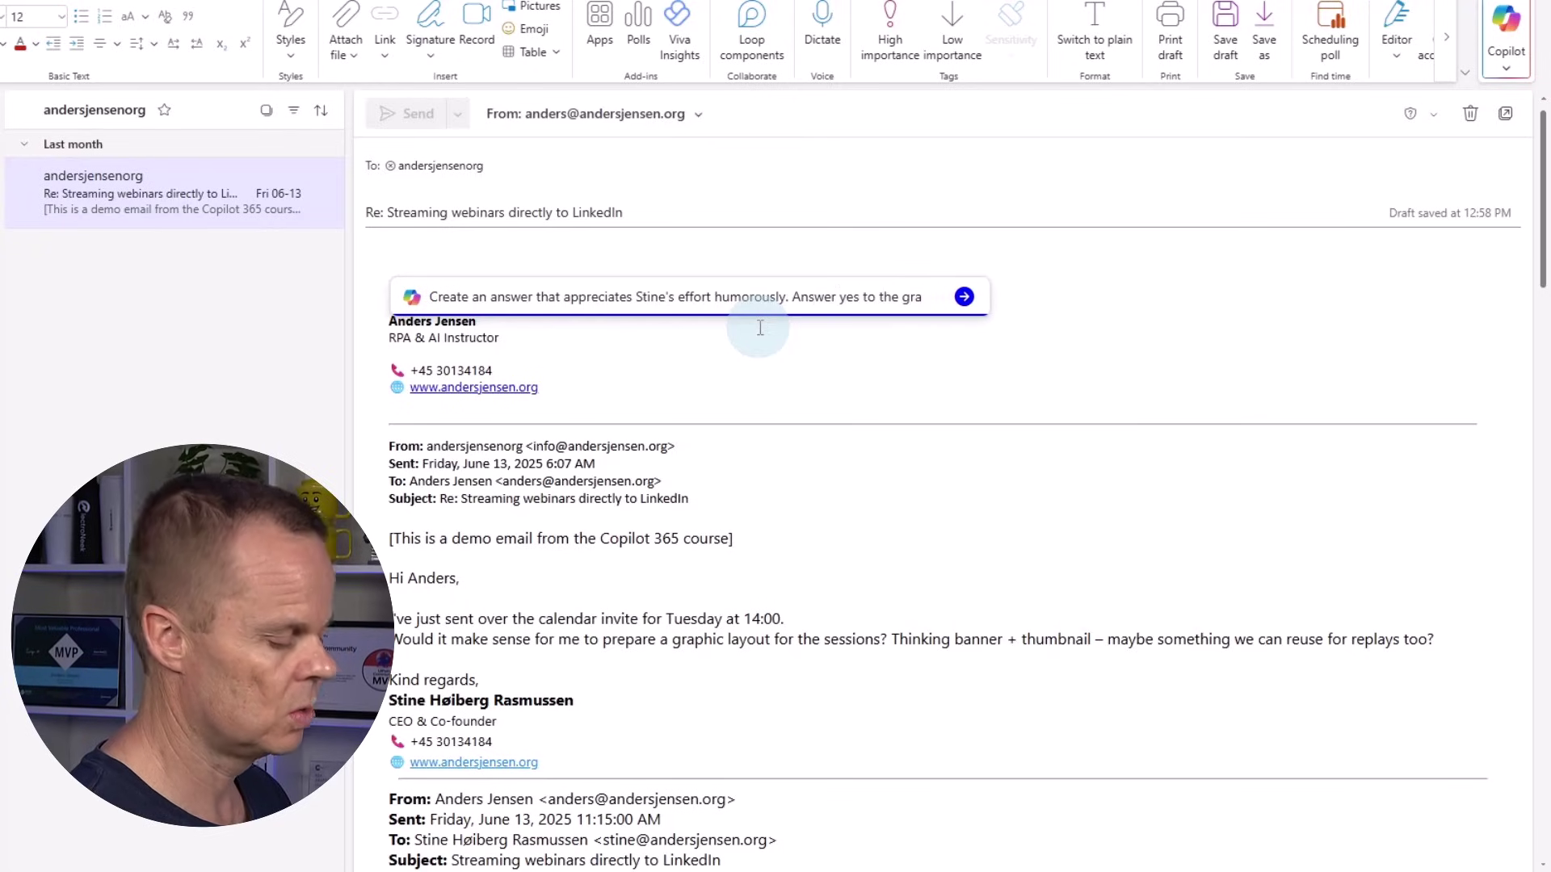
{"action": "type", "text": "phic lay"}
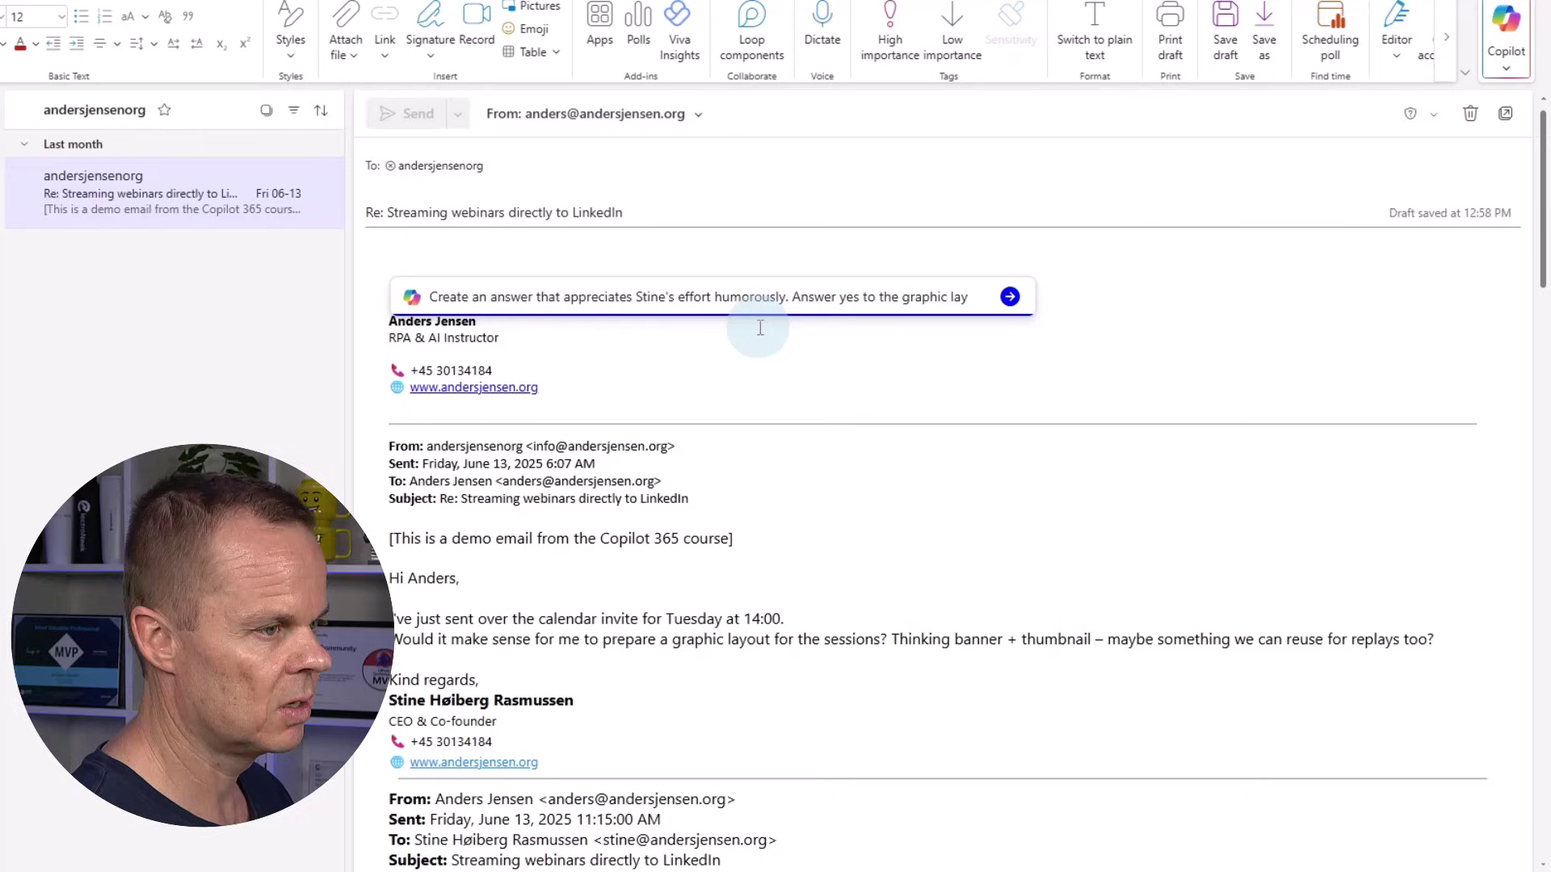
{"action": "type", "text": "out"}
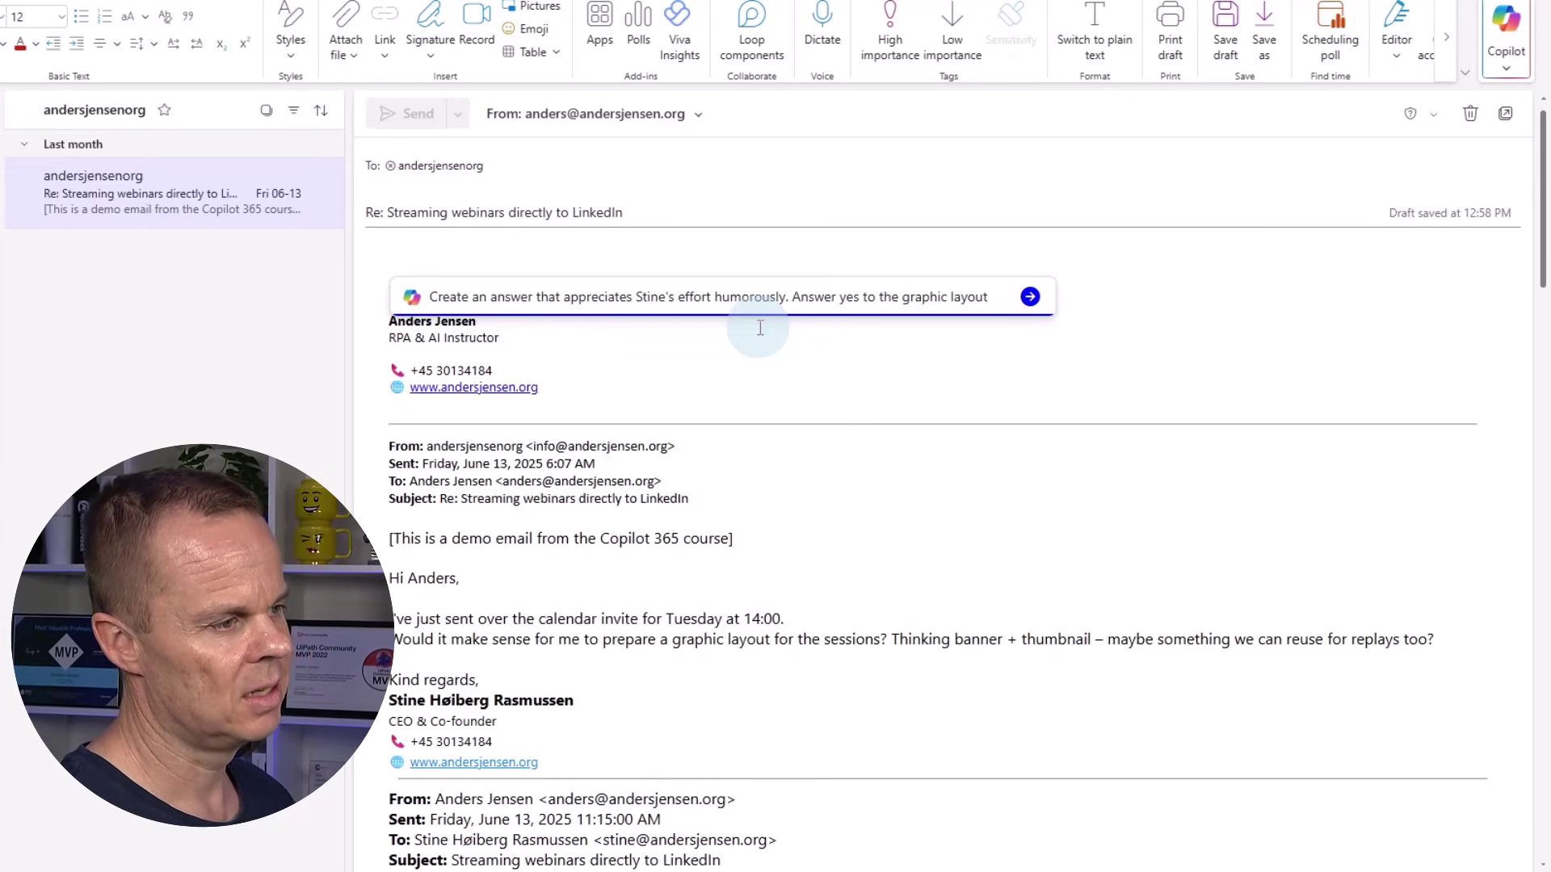
Generate the Copilot reply, retry for a second version, and compare drafts 1 and 2
{"action": "left_click", "coordinate": [1030, 296]}
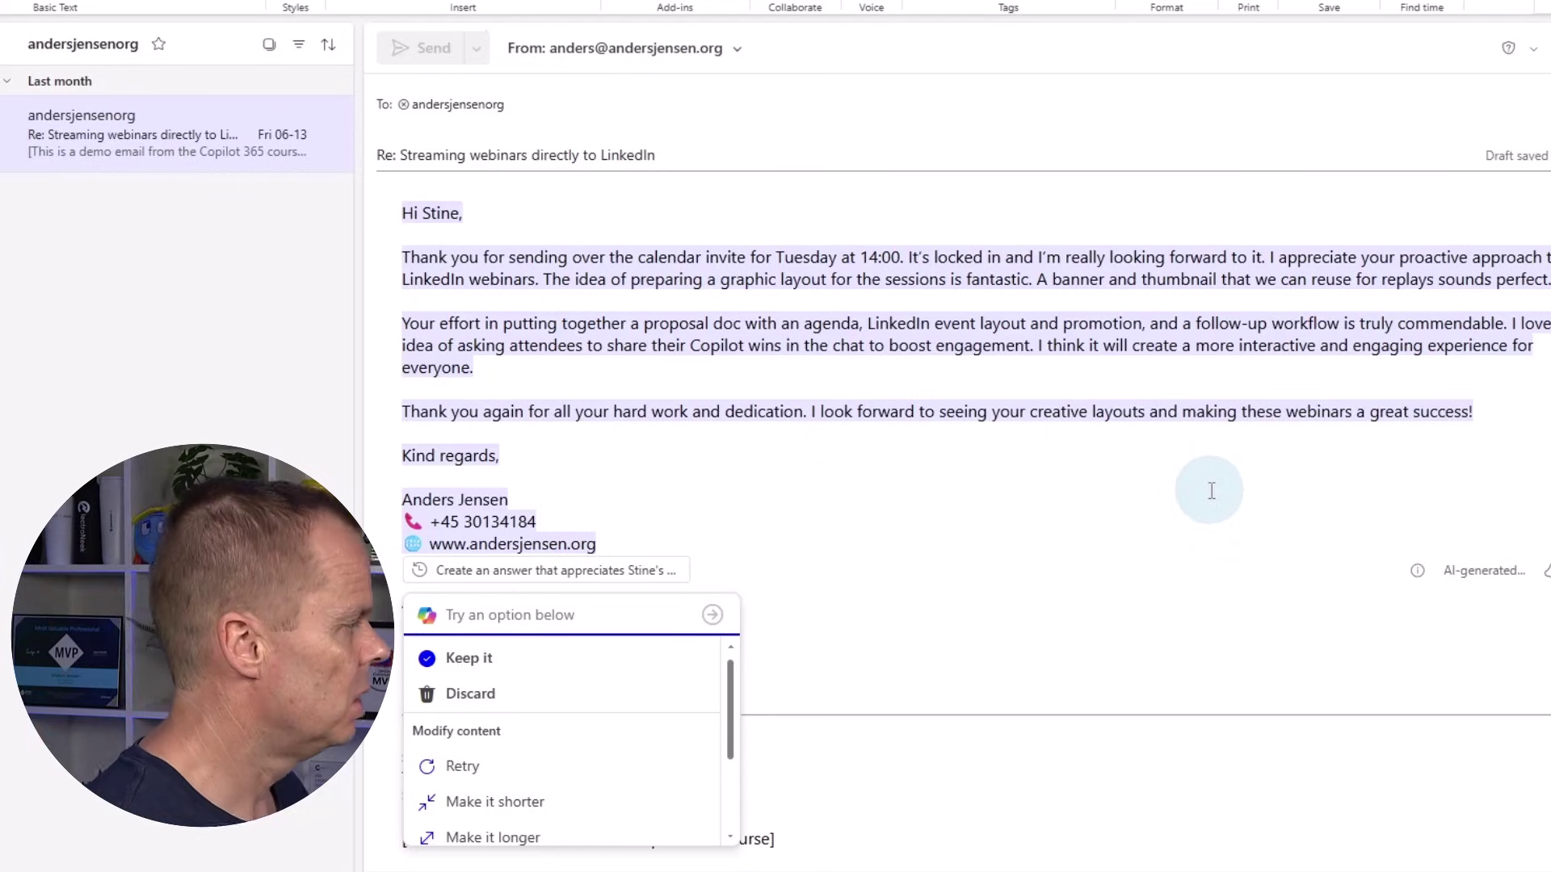
{"action": "left_click", "coordinate": [477, 765]}
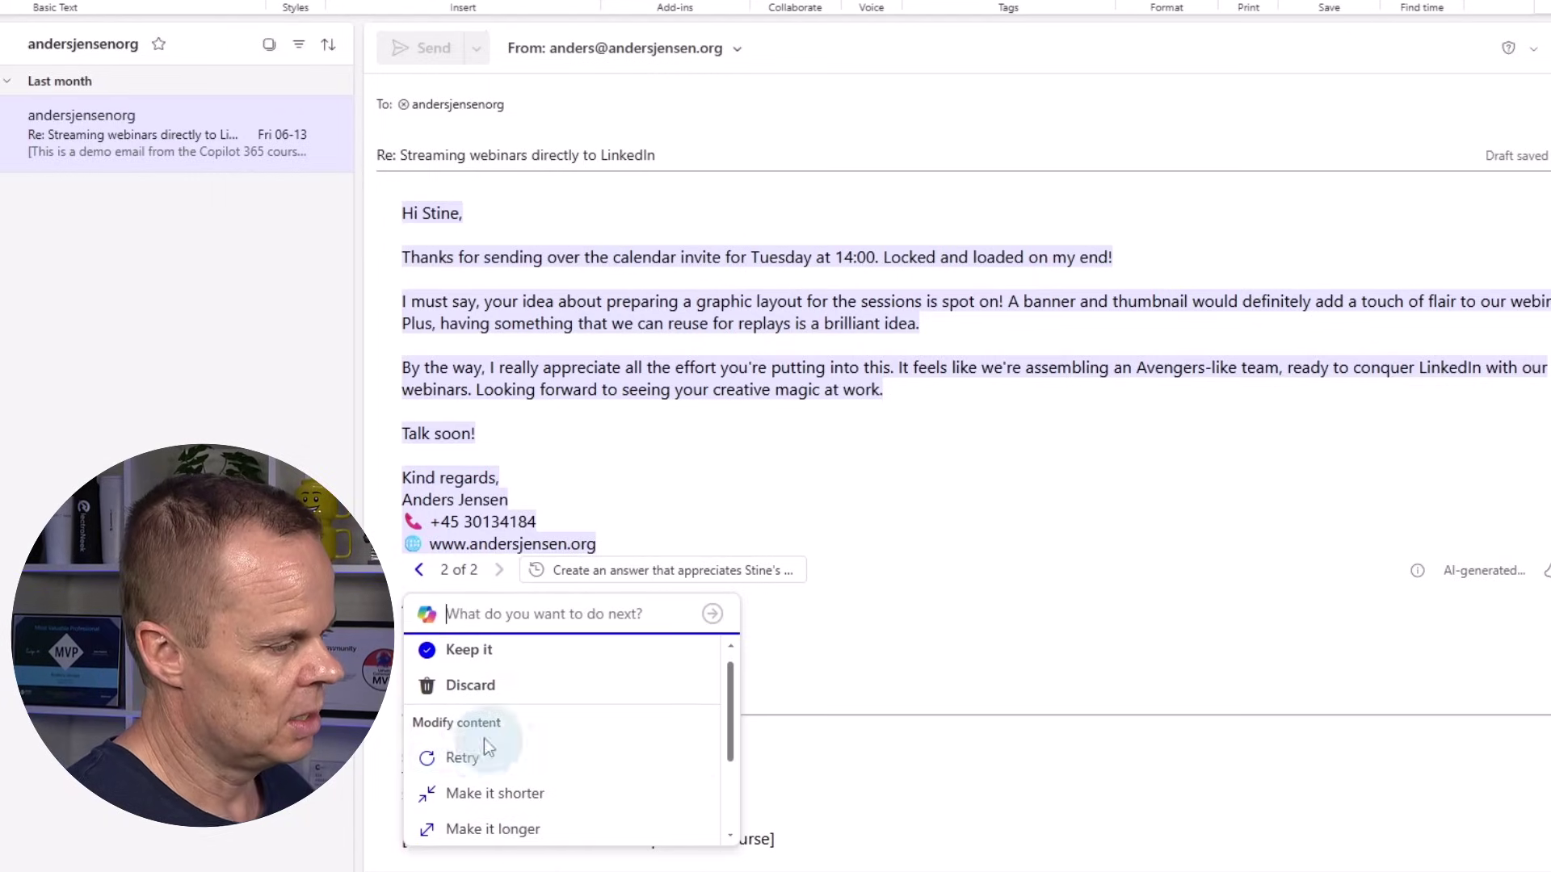
{"action": "left_click", "coordinate": [426, 570]}
{"action": "left_click", "coordinate": [496, 570]}
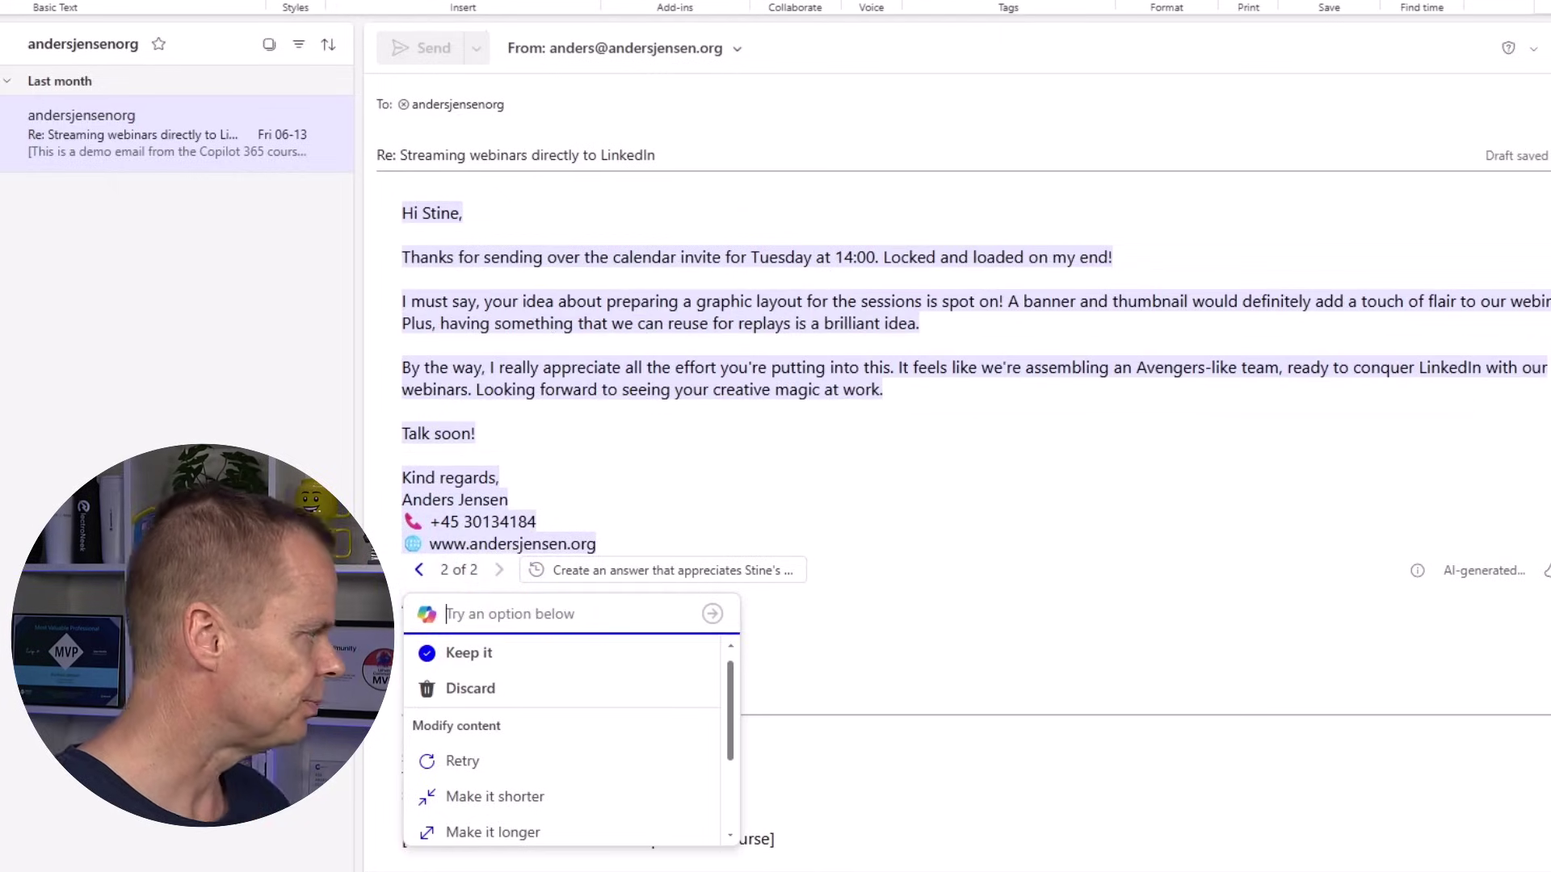
Have Copilot rewrite the draft to be concise and without filler words
{"action": "left_click", "coordinate": [496, 613]}
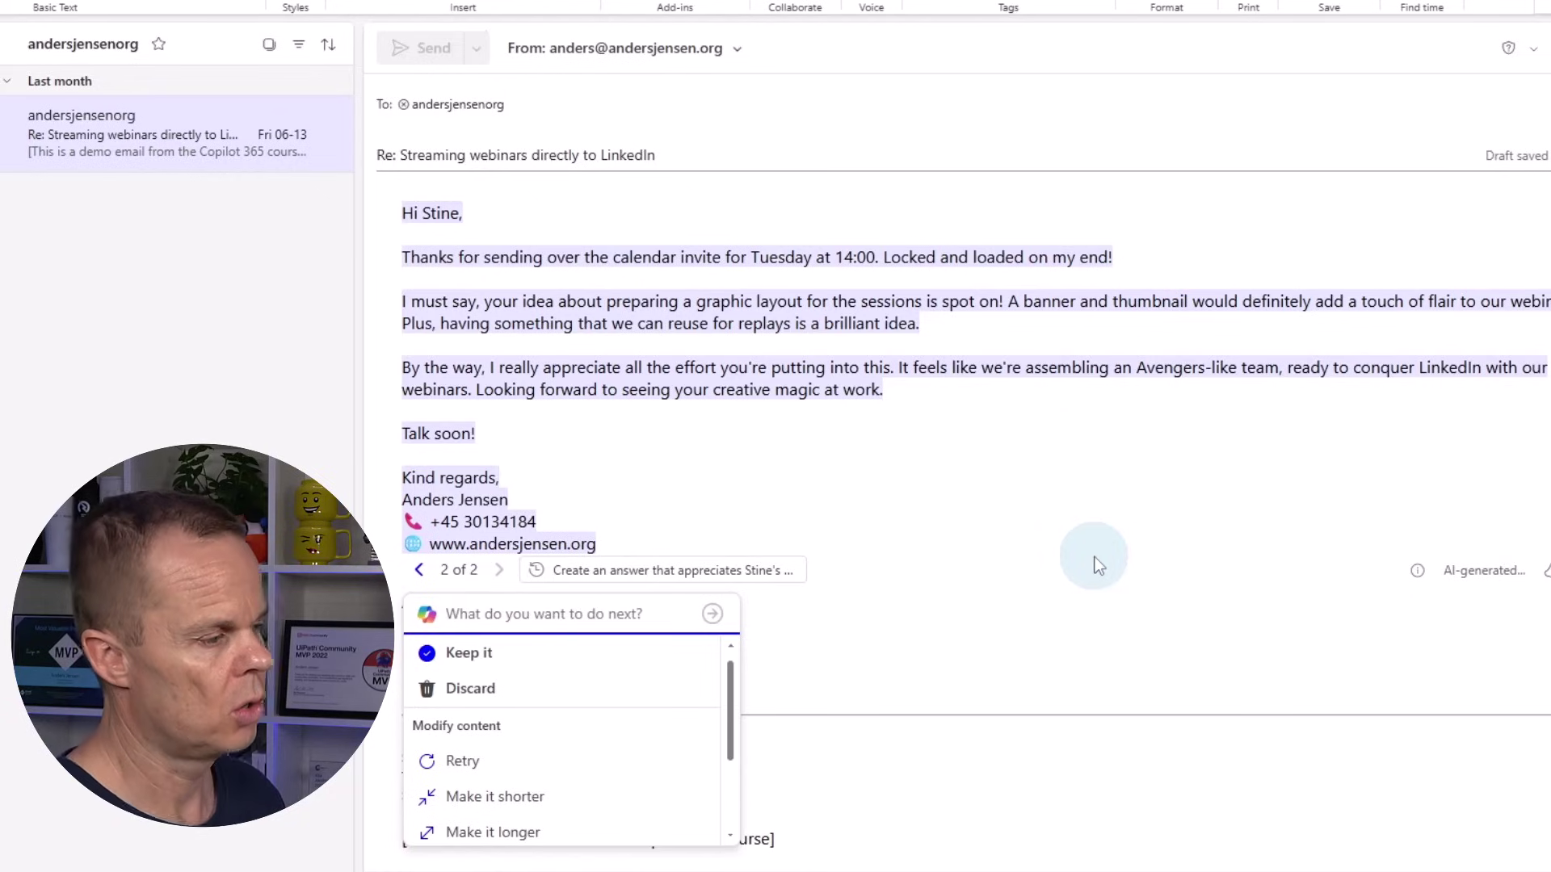
{"action": "type", "text": "Mak"}
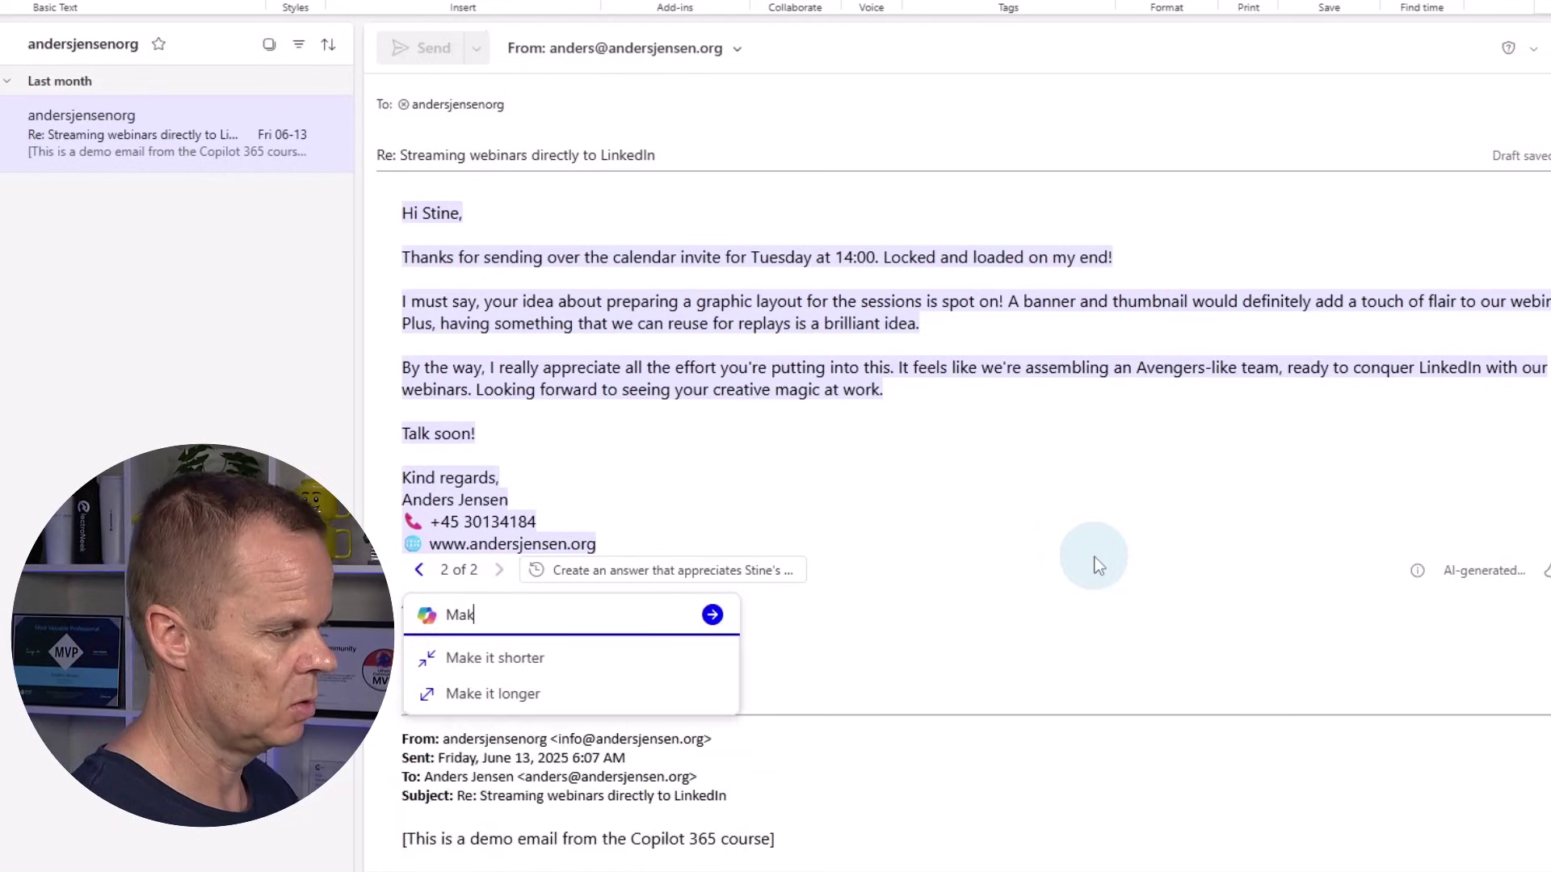
{"action": "type", "text": "e it con"}
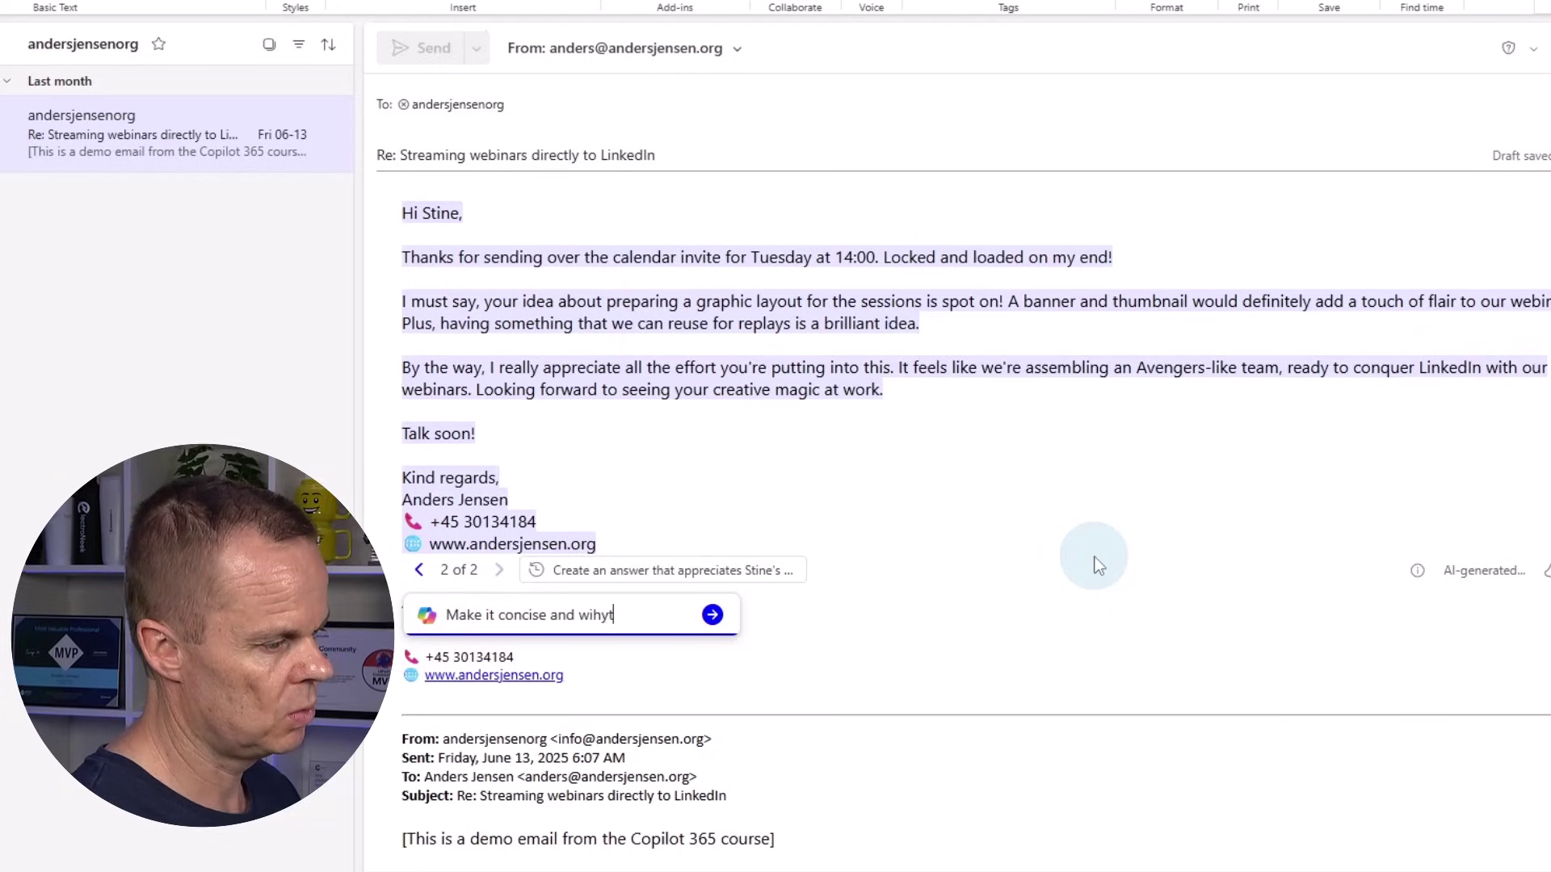
{"action": "type", "text": "cise and withou"}
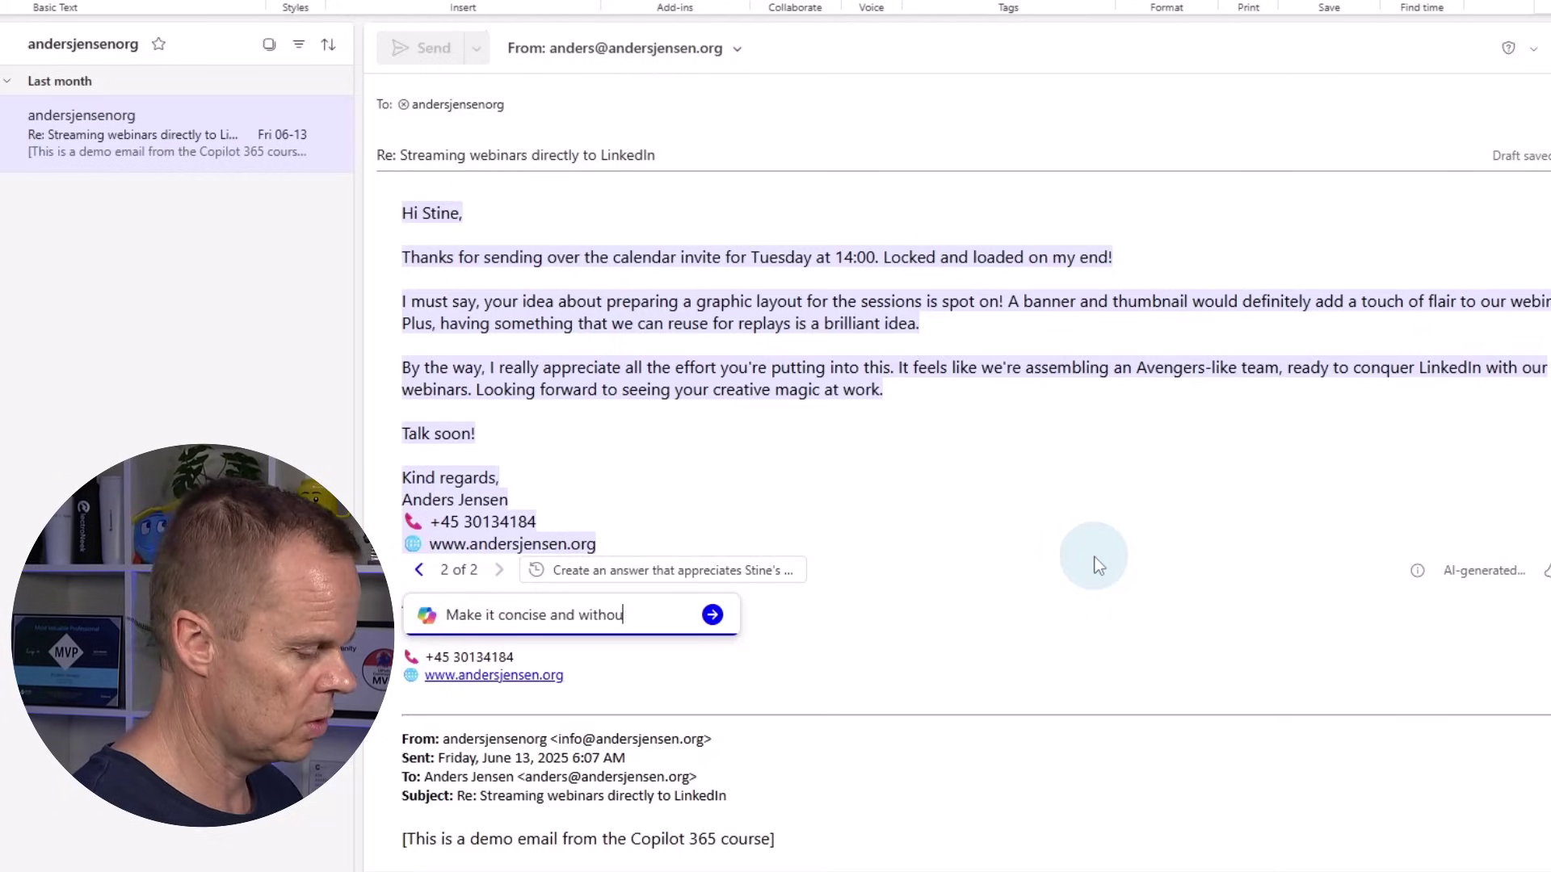
{"action": "type", "text": "t filler words"}
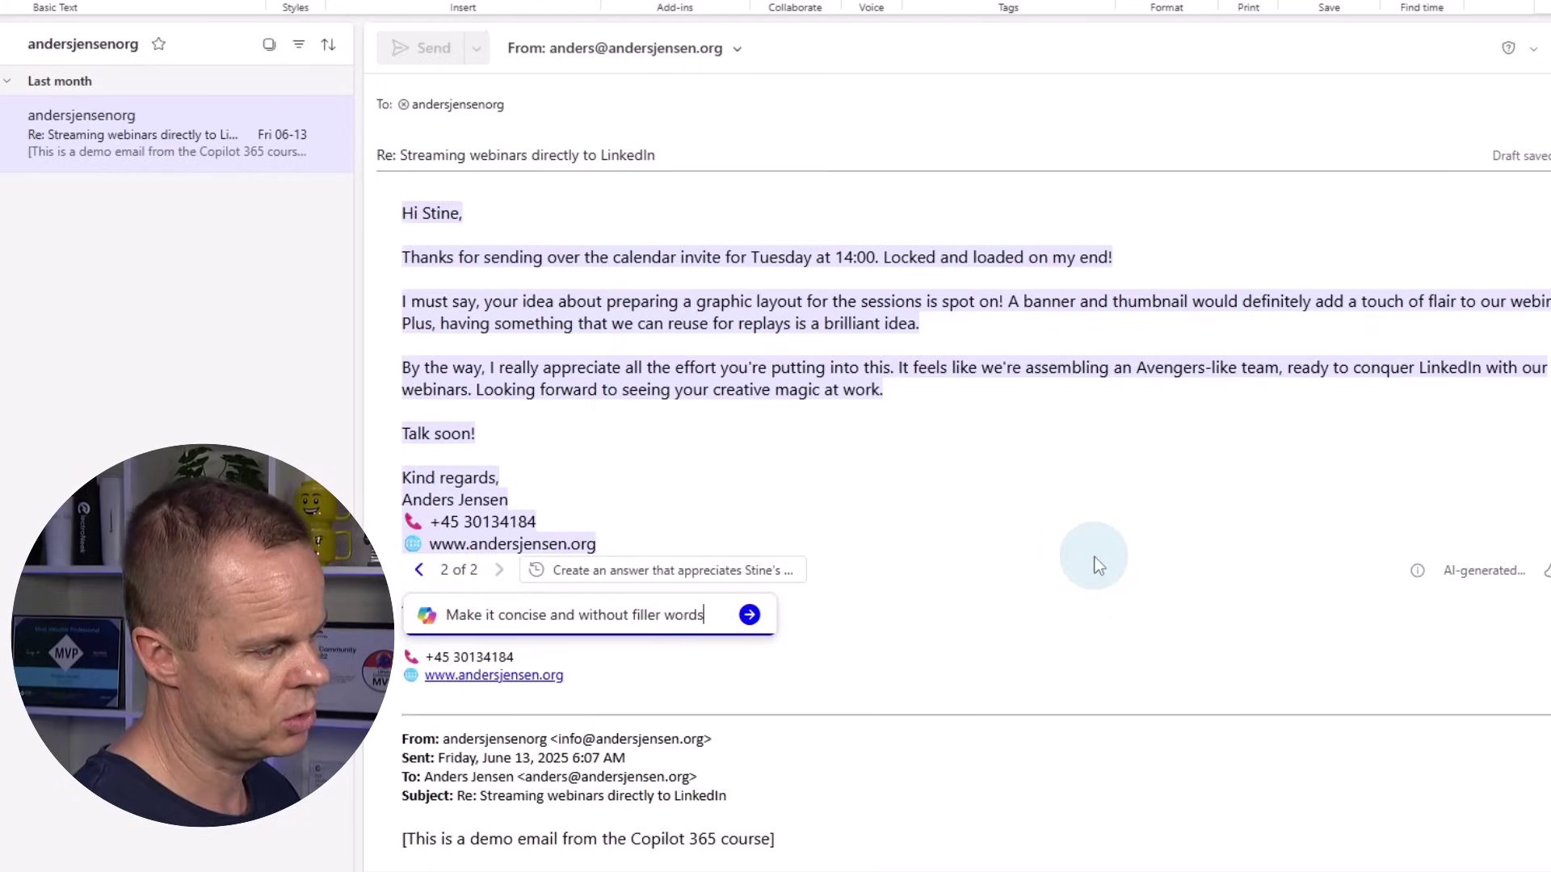
{"action": "key", "text": "Return"}
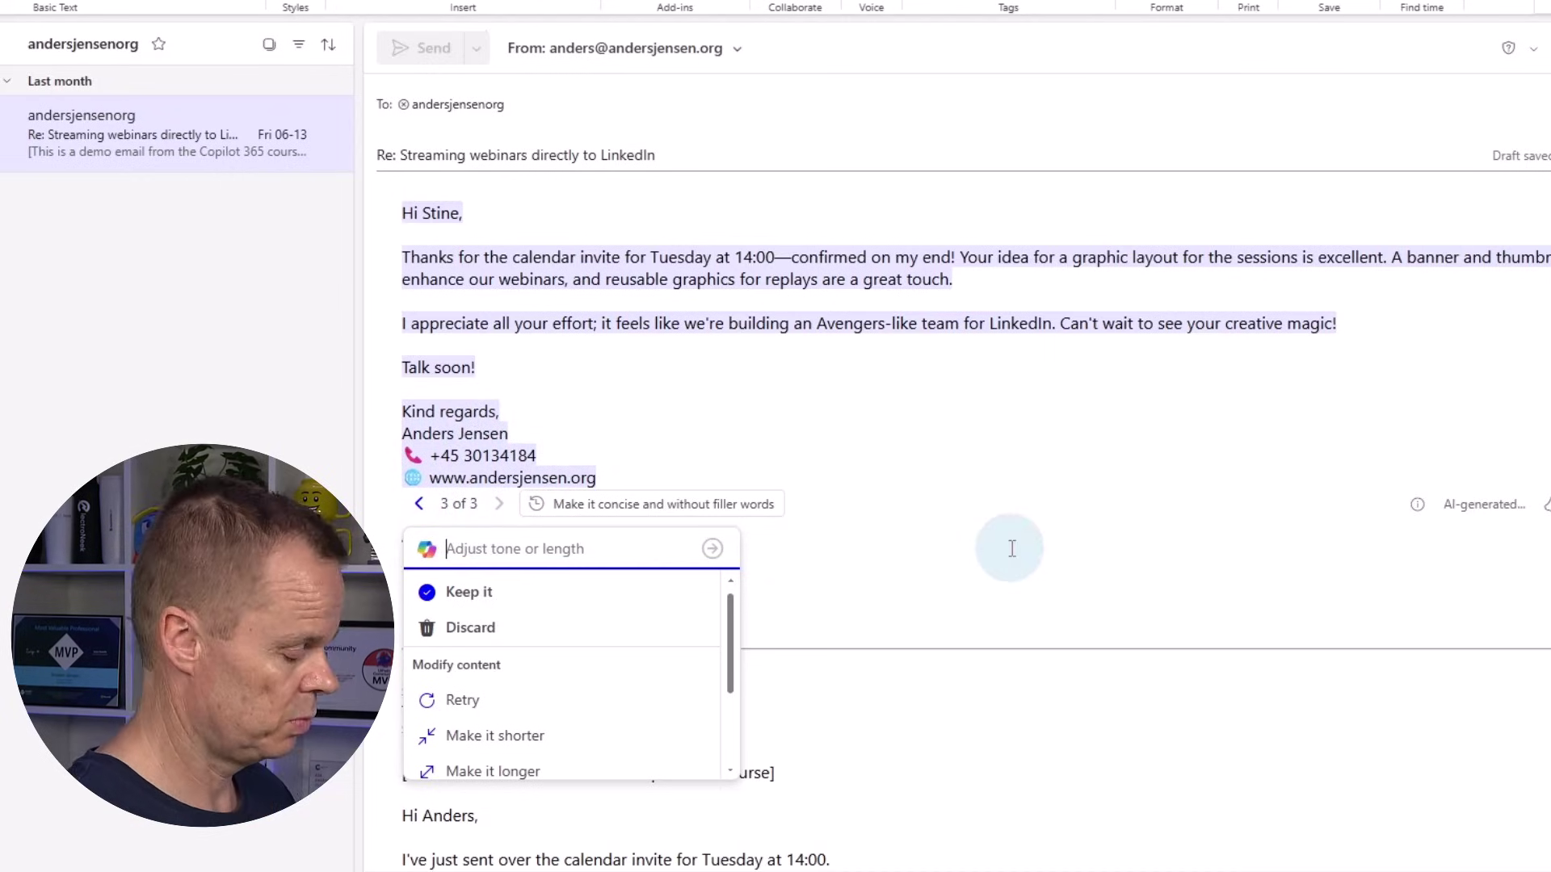
Have Copilot remove the em dash and the signature from the draft
{"action": "type", "text": "remove the em "}
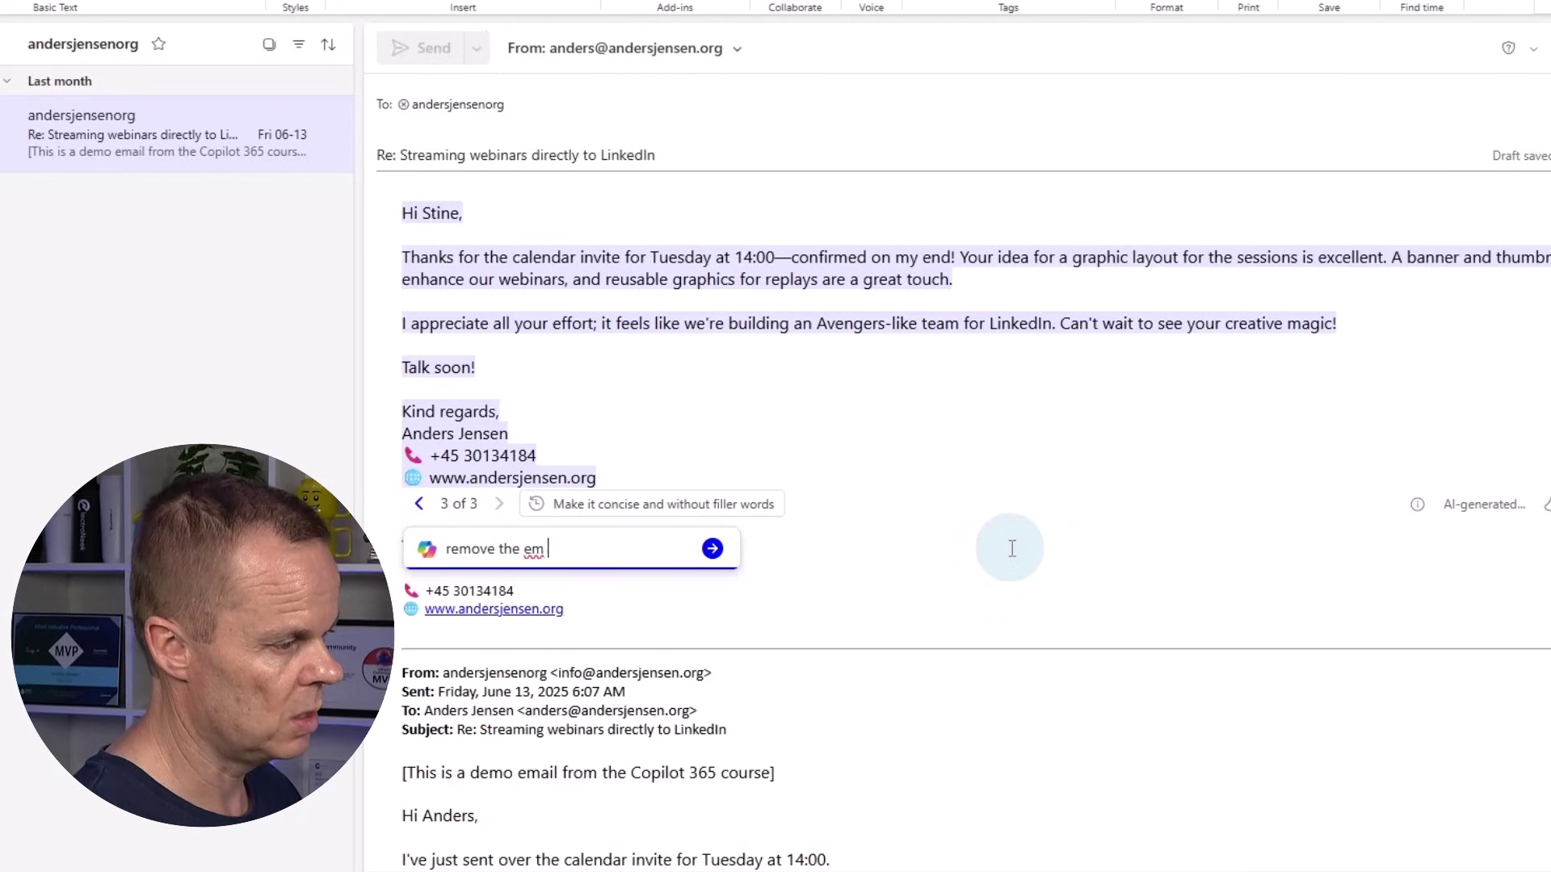
{"action": "type", "text": "dash and remove th"}
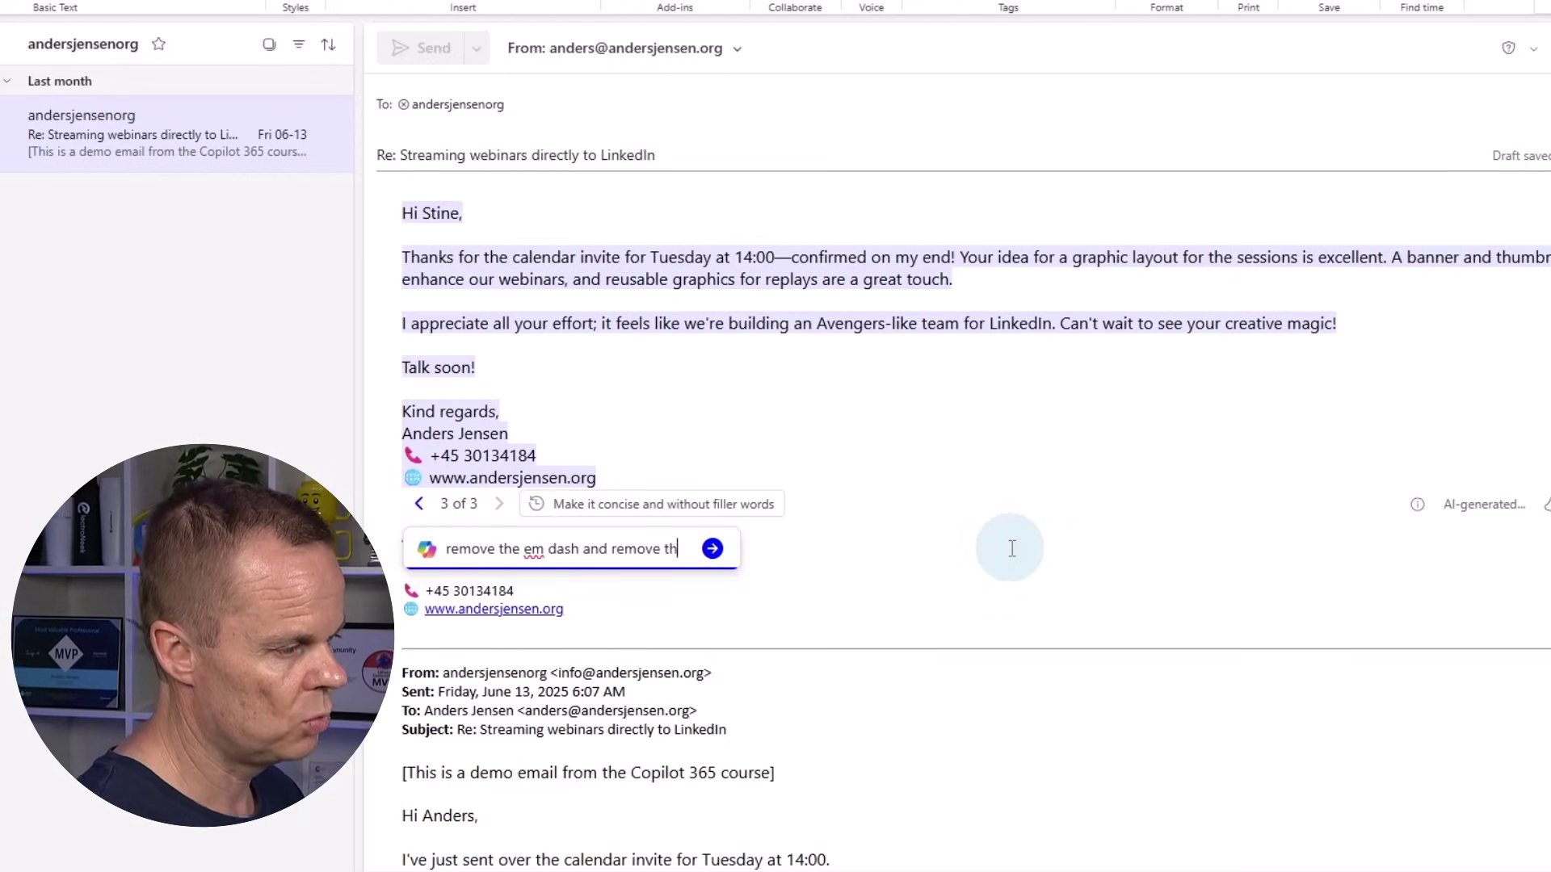
{"action": "type", "text": "e signature"}
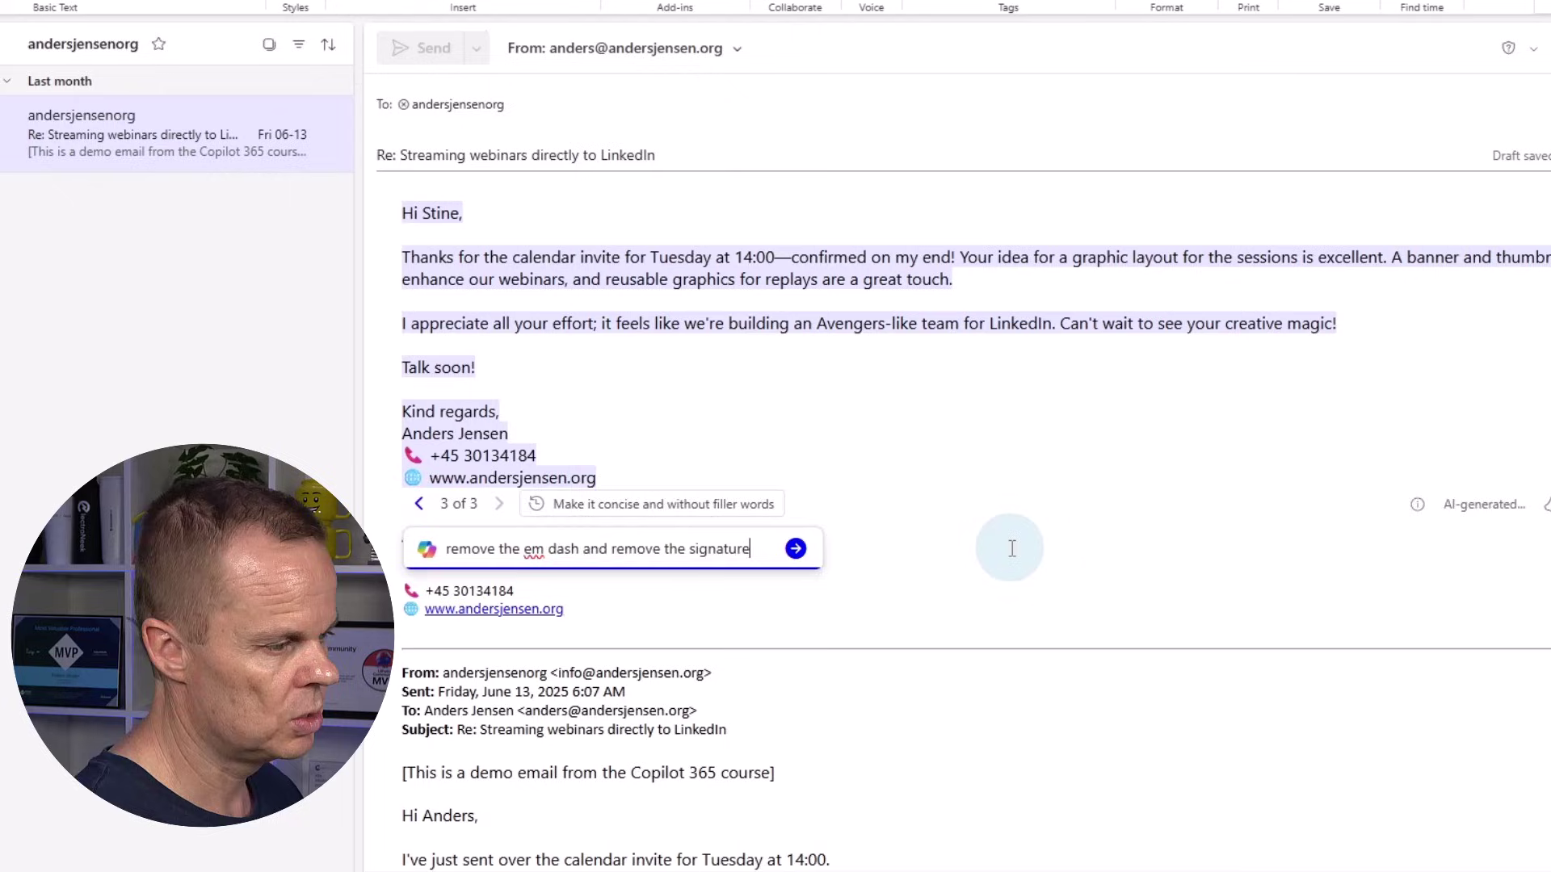
{"action": "key", "text": "Return"}
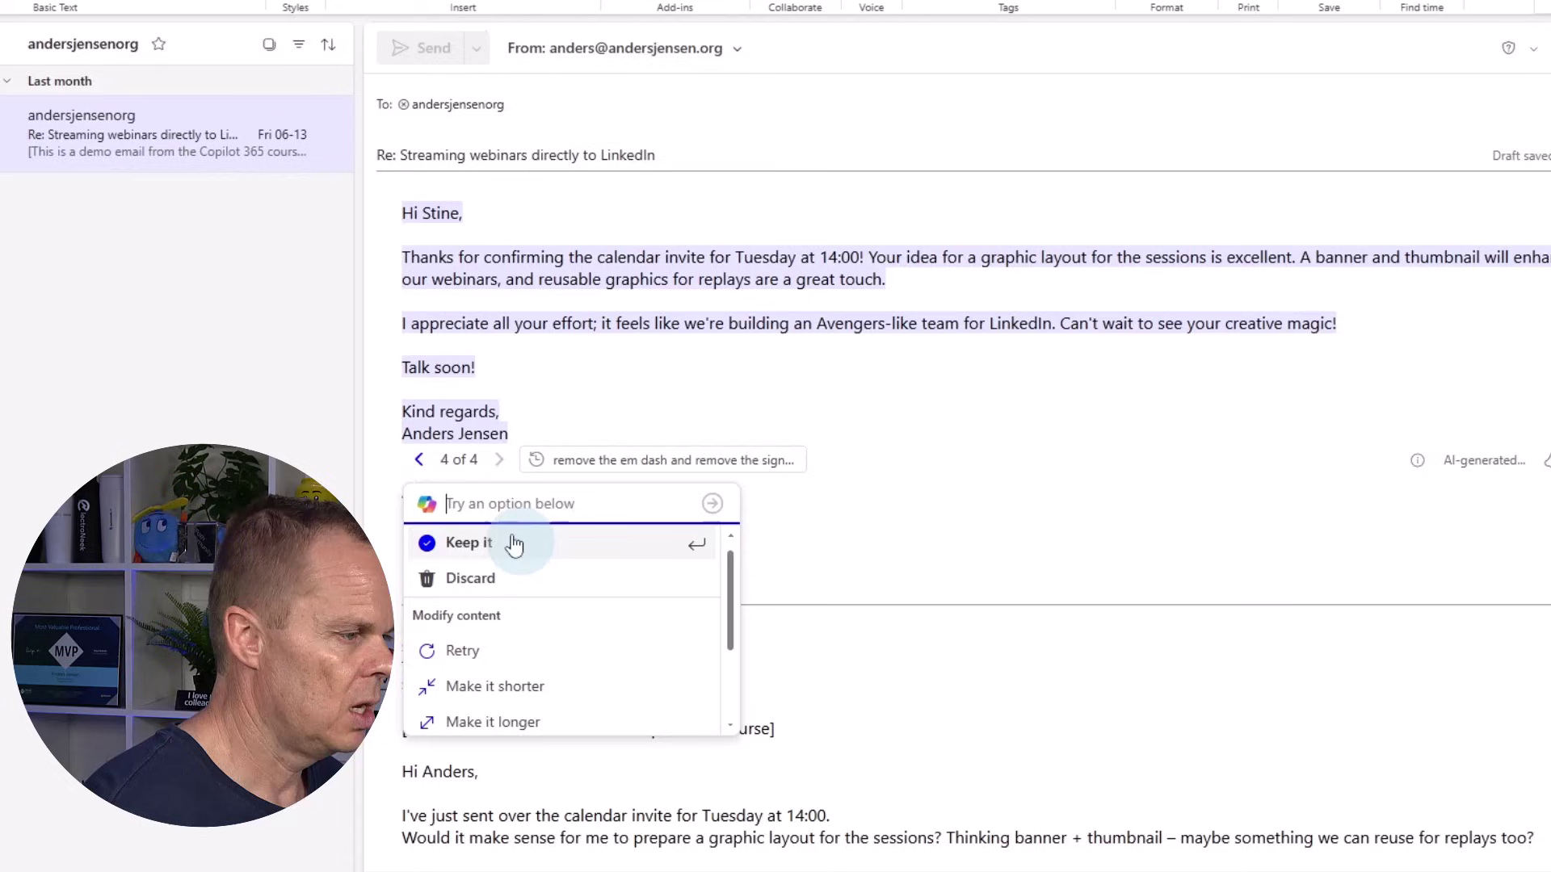
Compare the previous and latest Copilot draft versions, returning to draft 4
{"action": "left_click", "coordinate": [471, 472]}
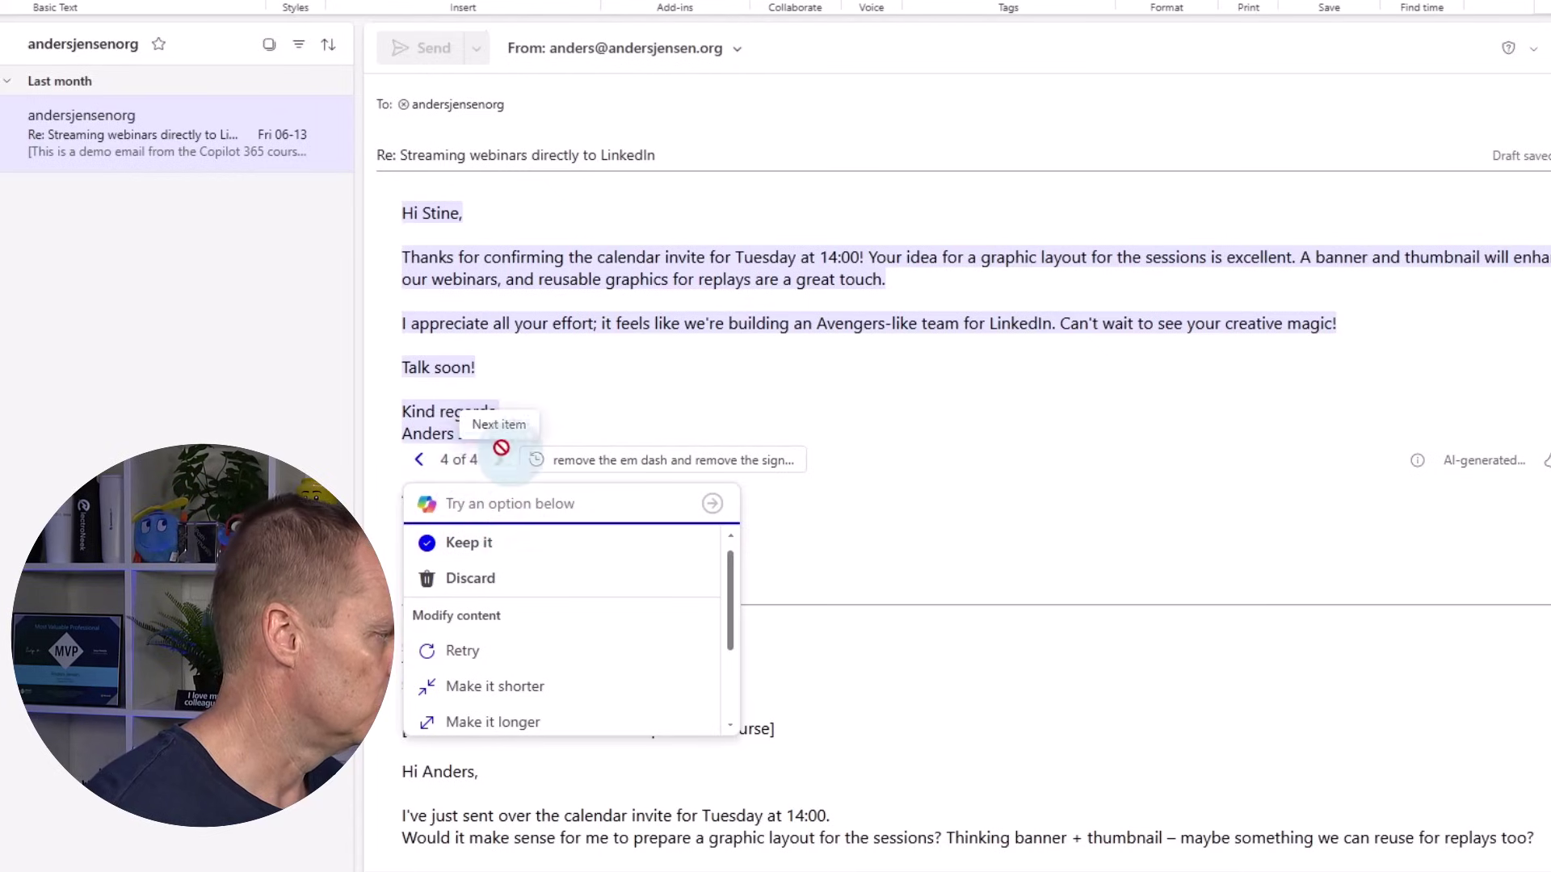
{"action": "left_click", "coordinate": [429, 468]}
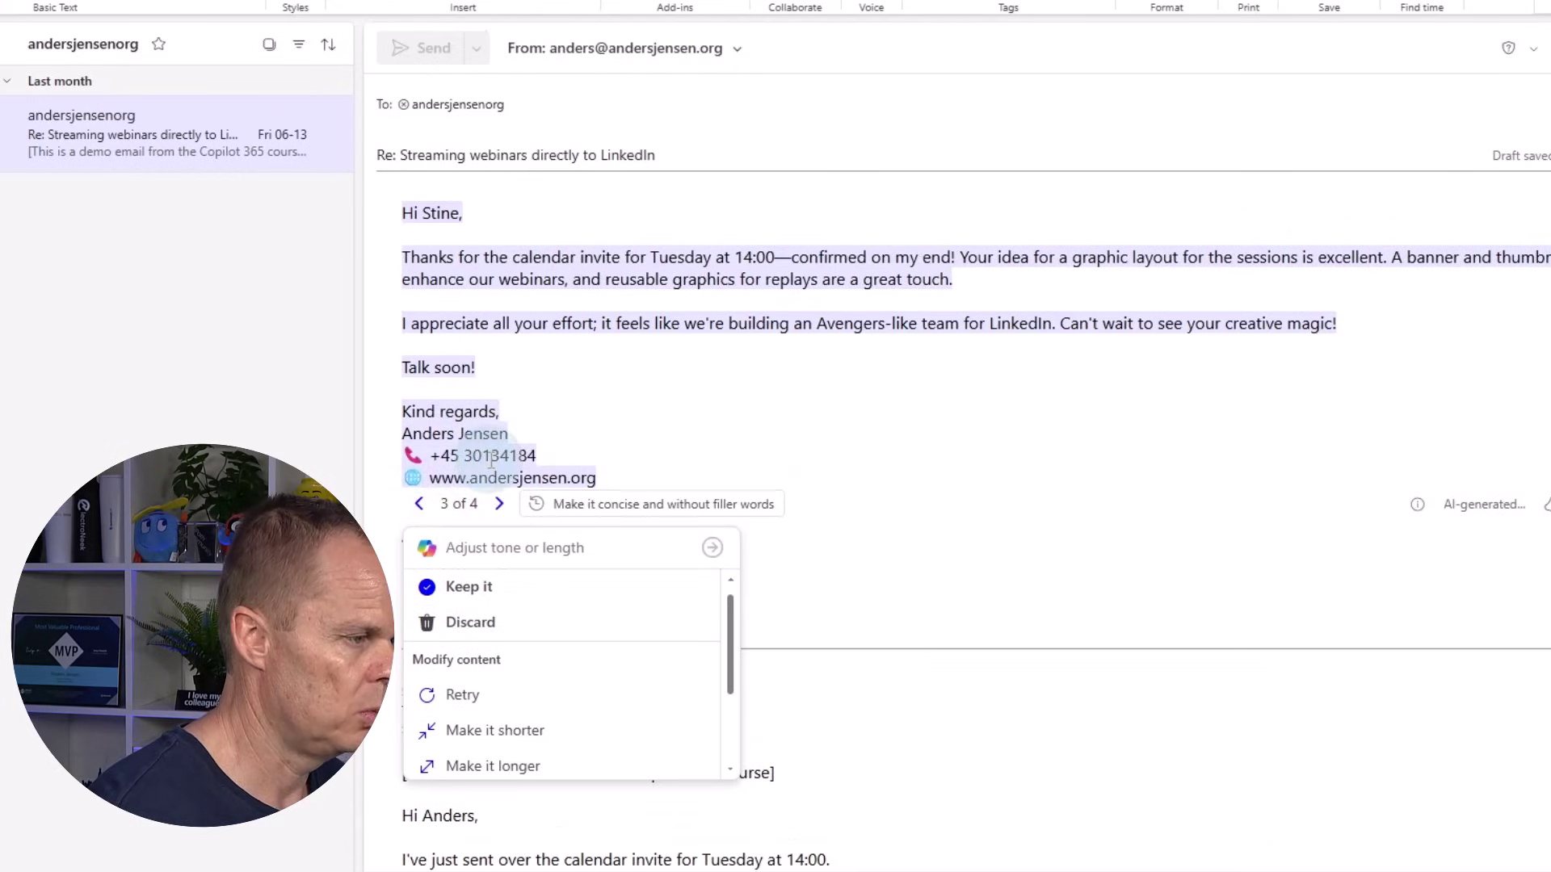
{"action": "left_click", "coordinate": [501, 505]}
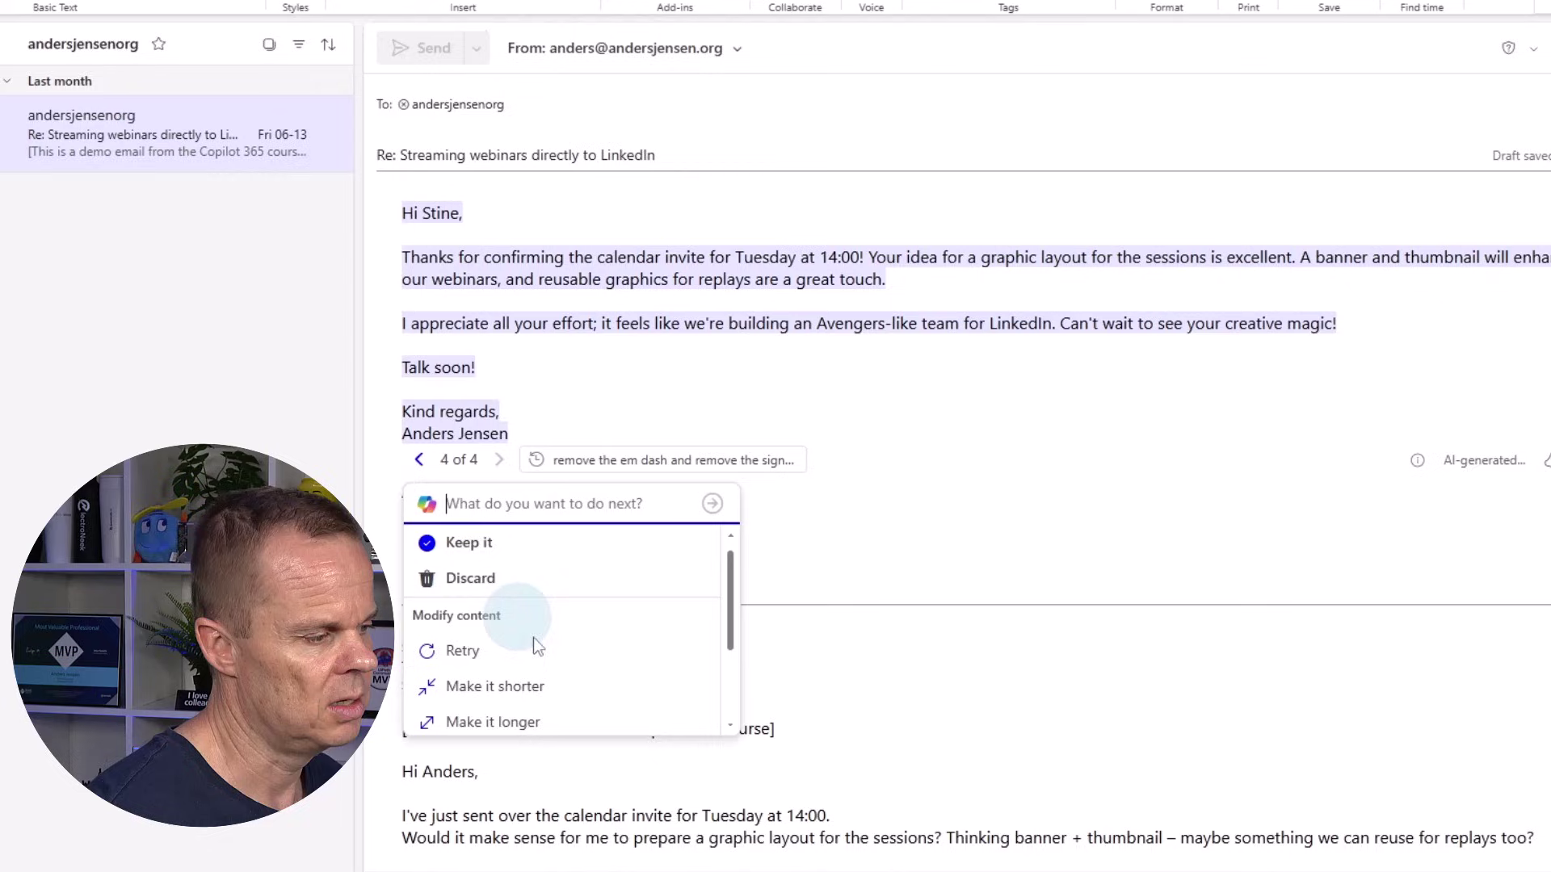
{"action": "left_click_drag", "start_coordinate": [733, 642], "coordinate": [730, 710]}
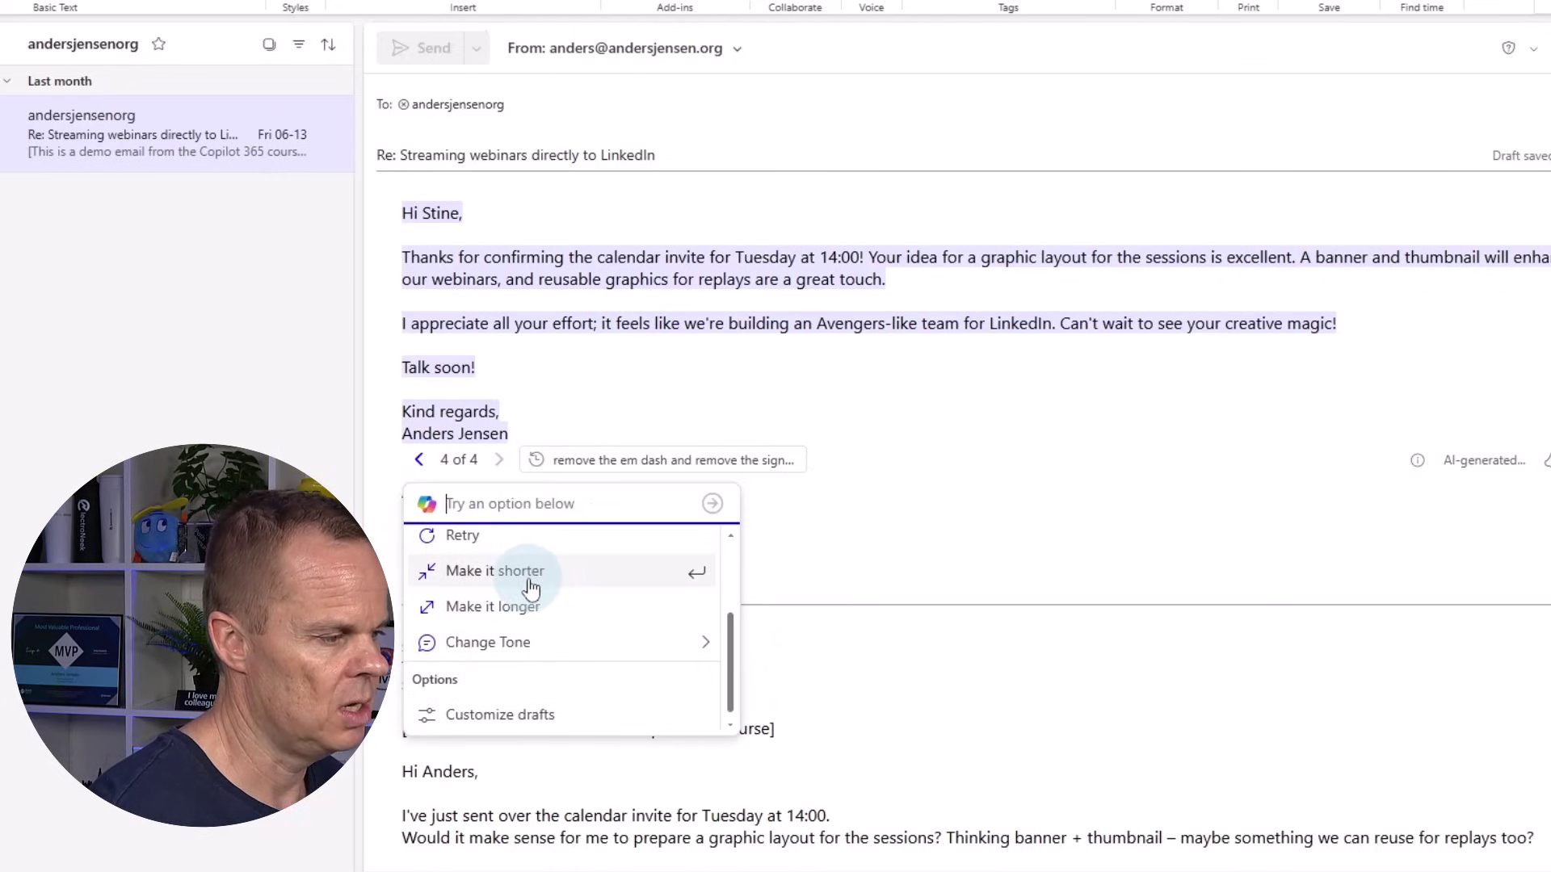
Check the tone choices, then keep the fourth Copilot draft in the reply body
{"action": "left_click", "coordinate": [526, 644]}
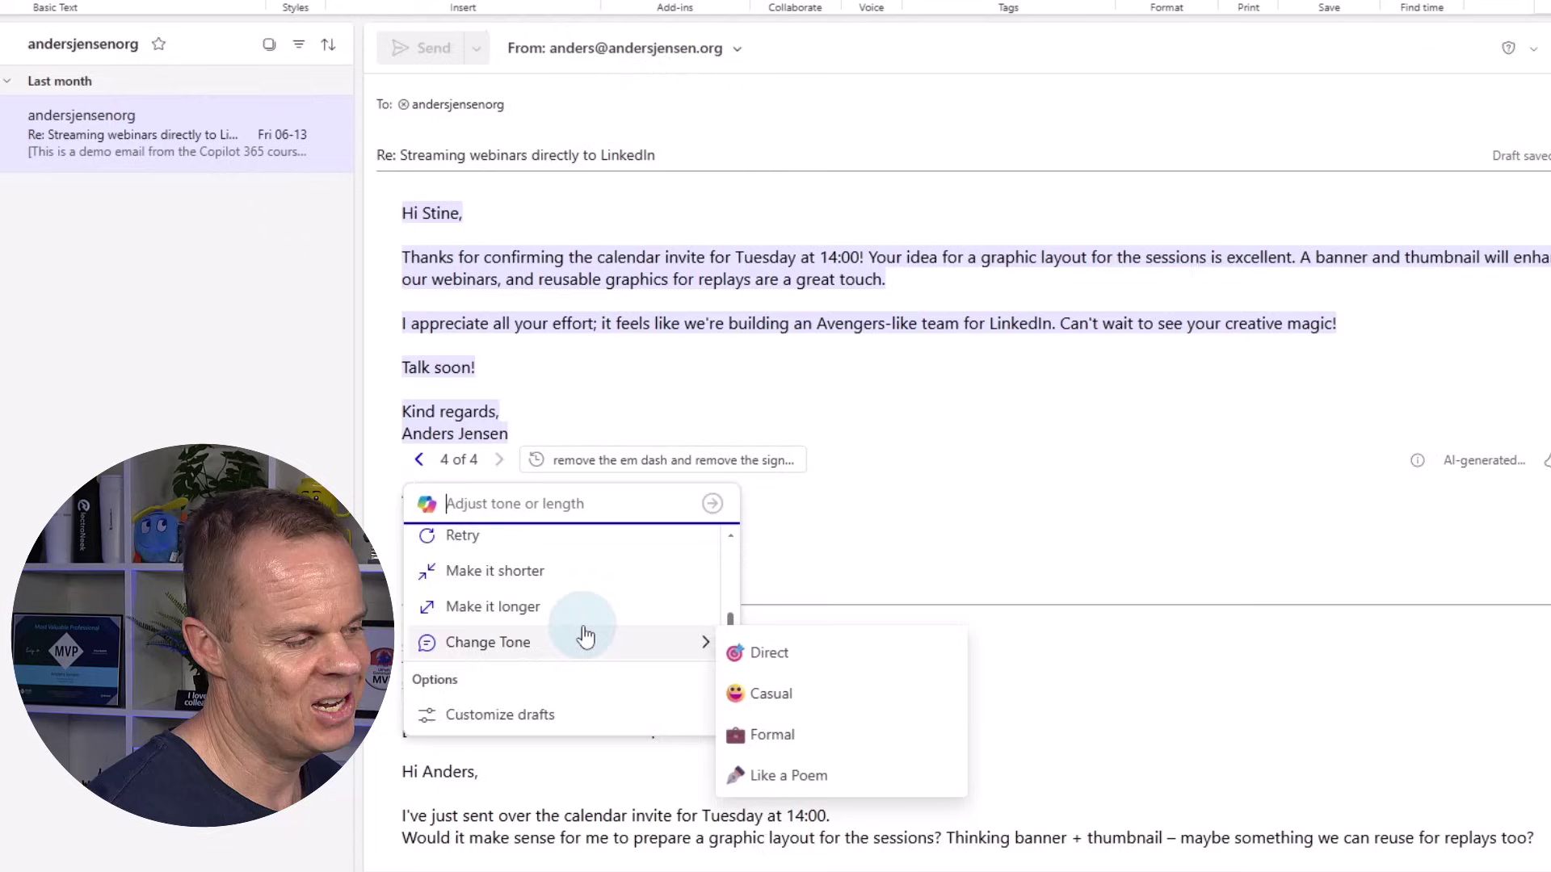
{"action": "scroll", "coordinate": [581, 598], "scroll_direction": "up", "scroll_amount": 2}
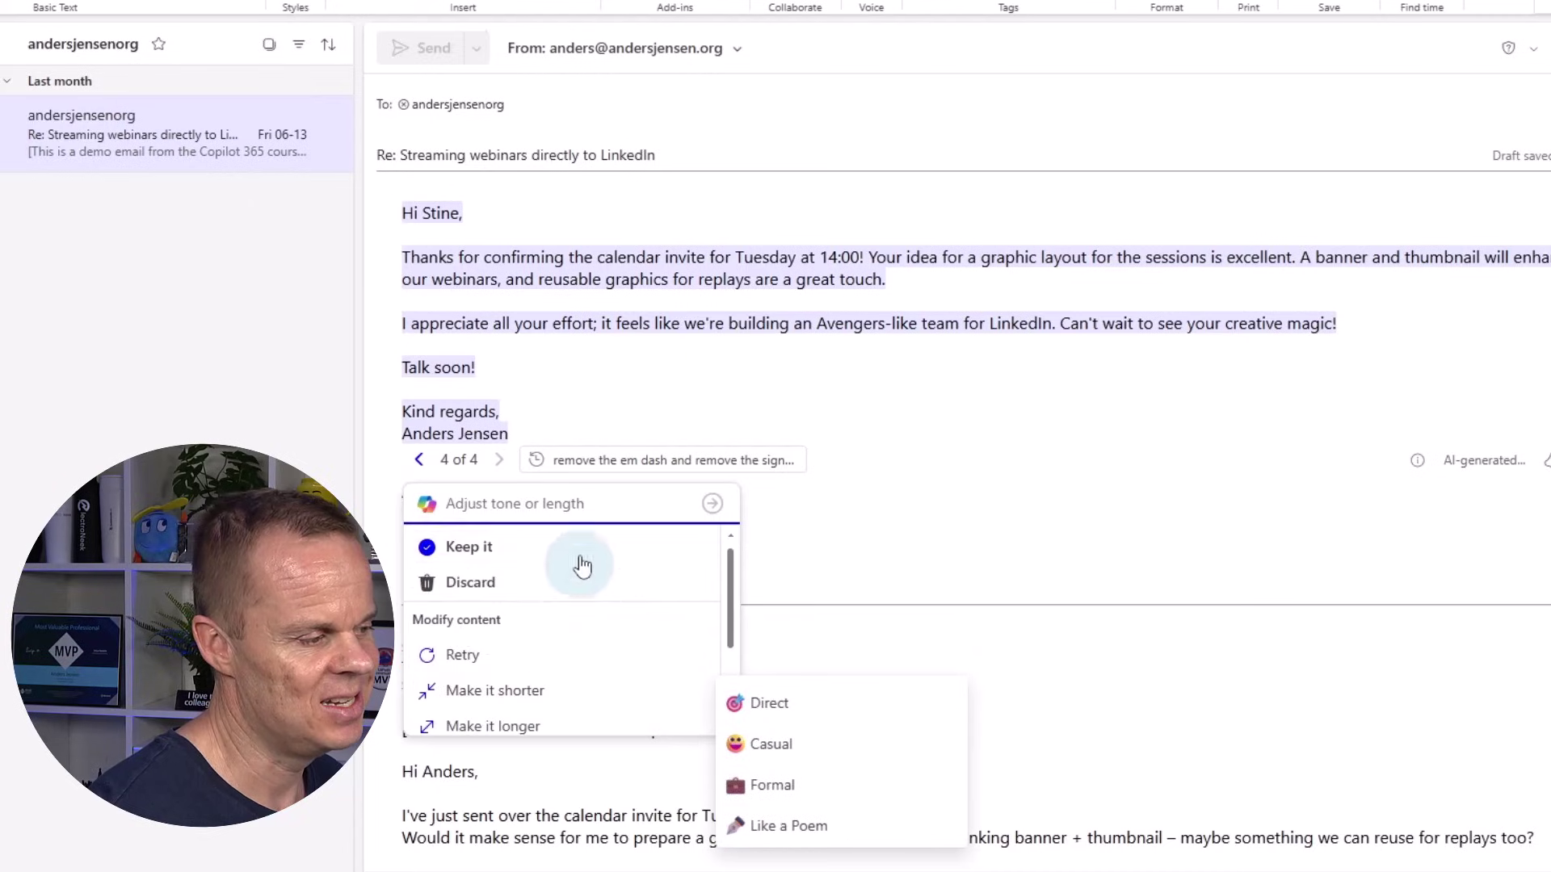
{"action": "left_click", "coordinate": [479, 516]}
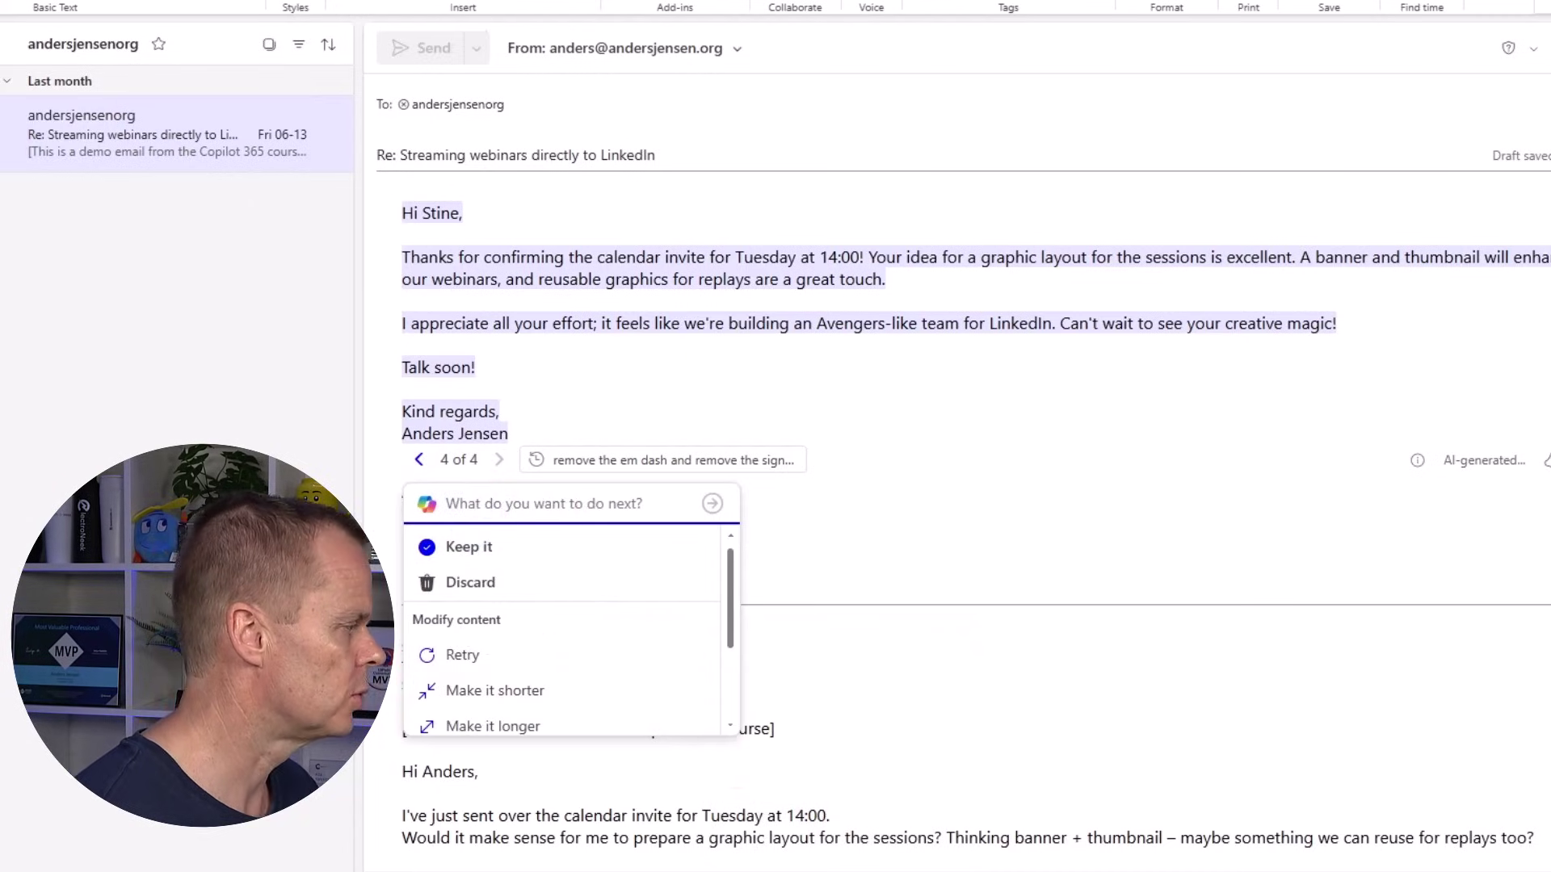
{"action": "left_click", "coordinate": [482, 553]}
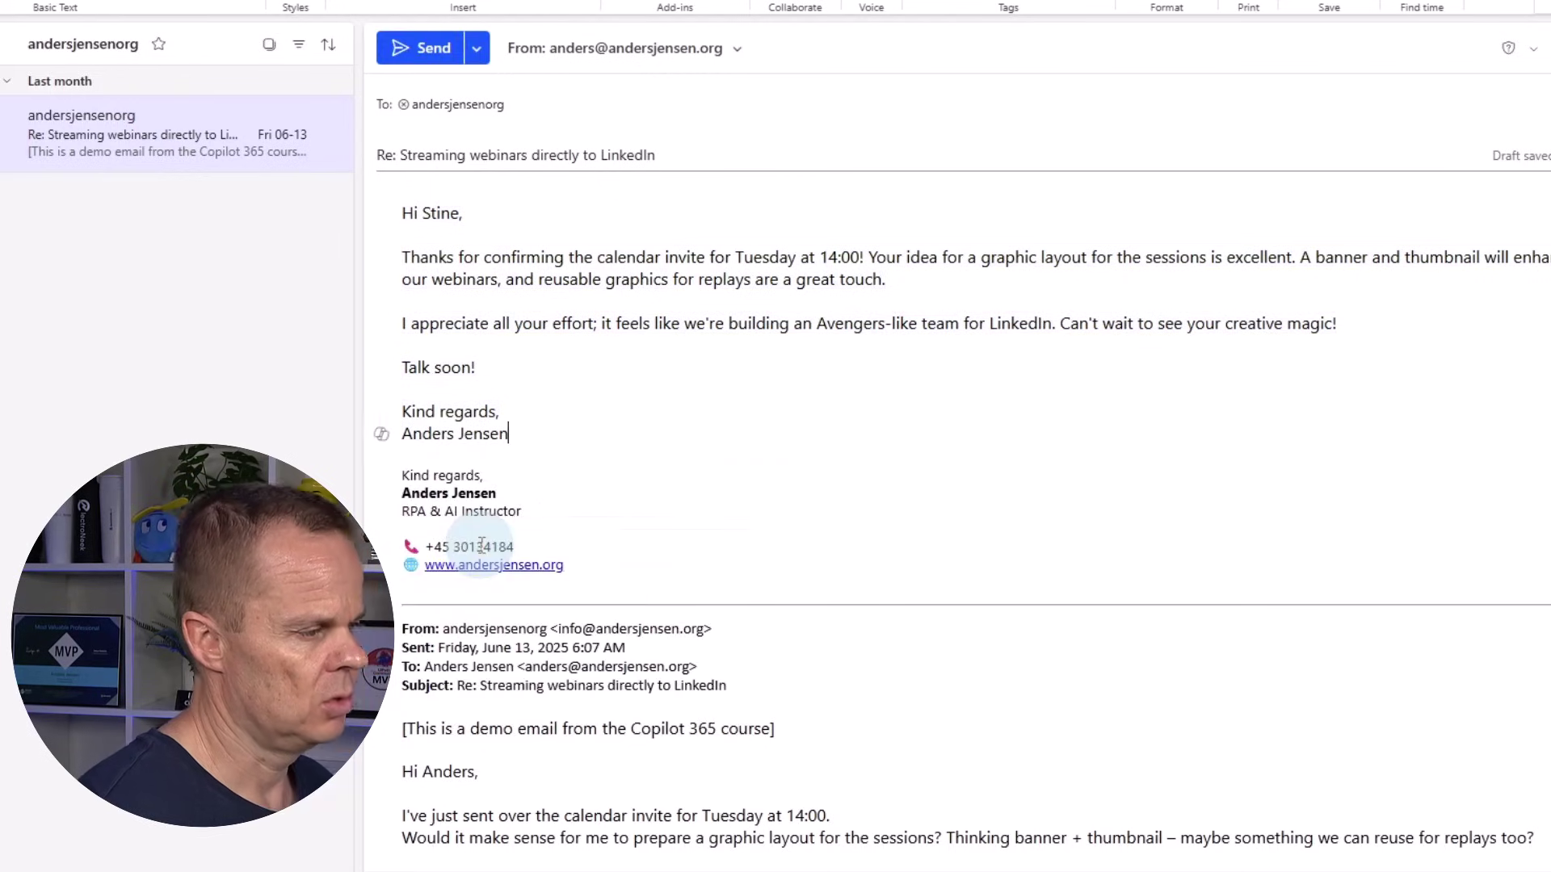
Discard the Copilot-written reply draft and confirm with OK
{"action": "left_click", "coordinate": [700, 489]}
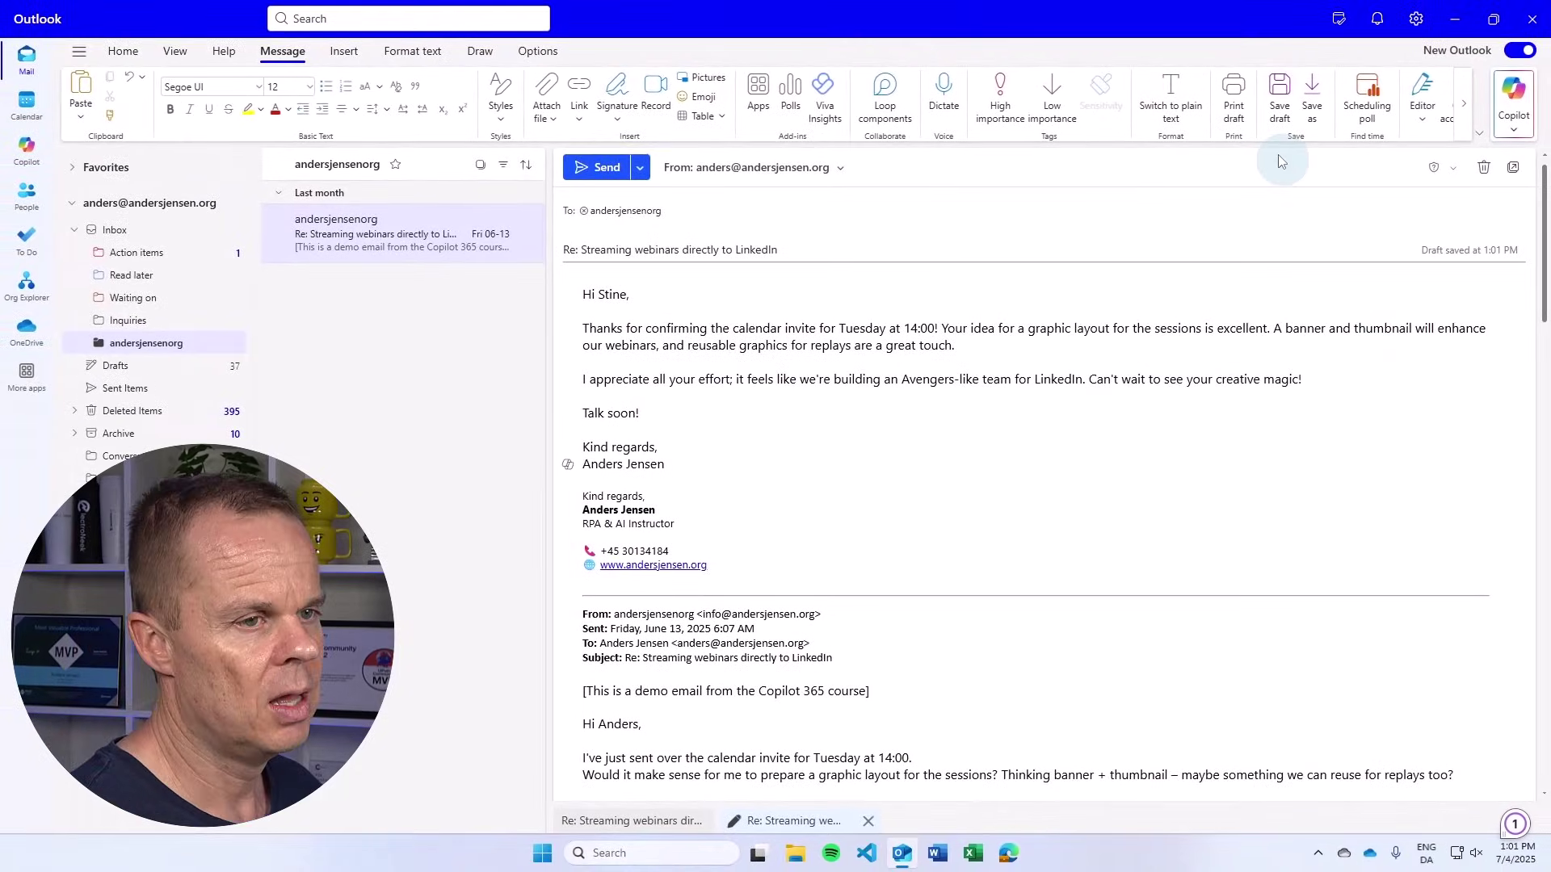
{"action": "left_click", "coordinate": [1484, 182]}
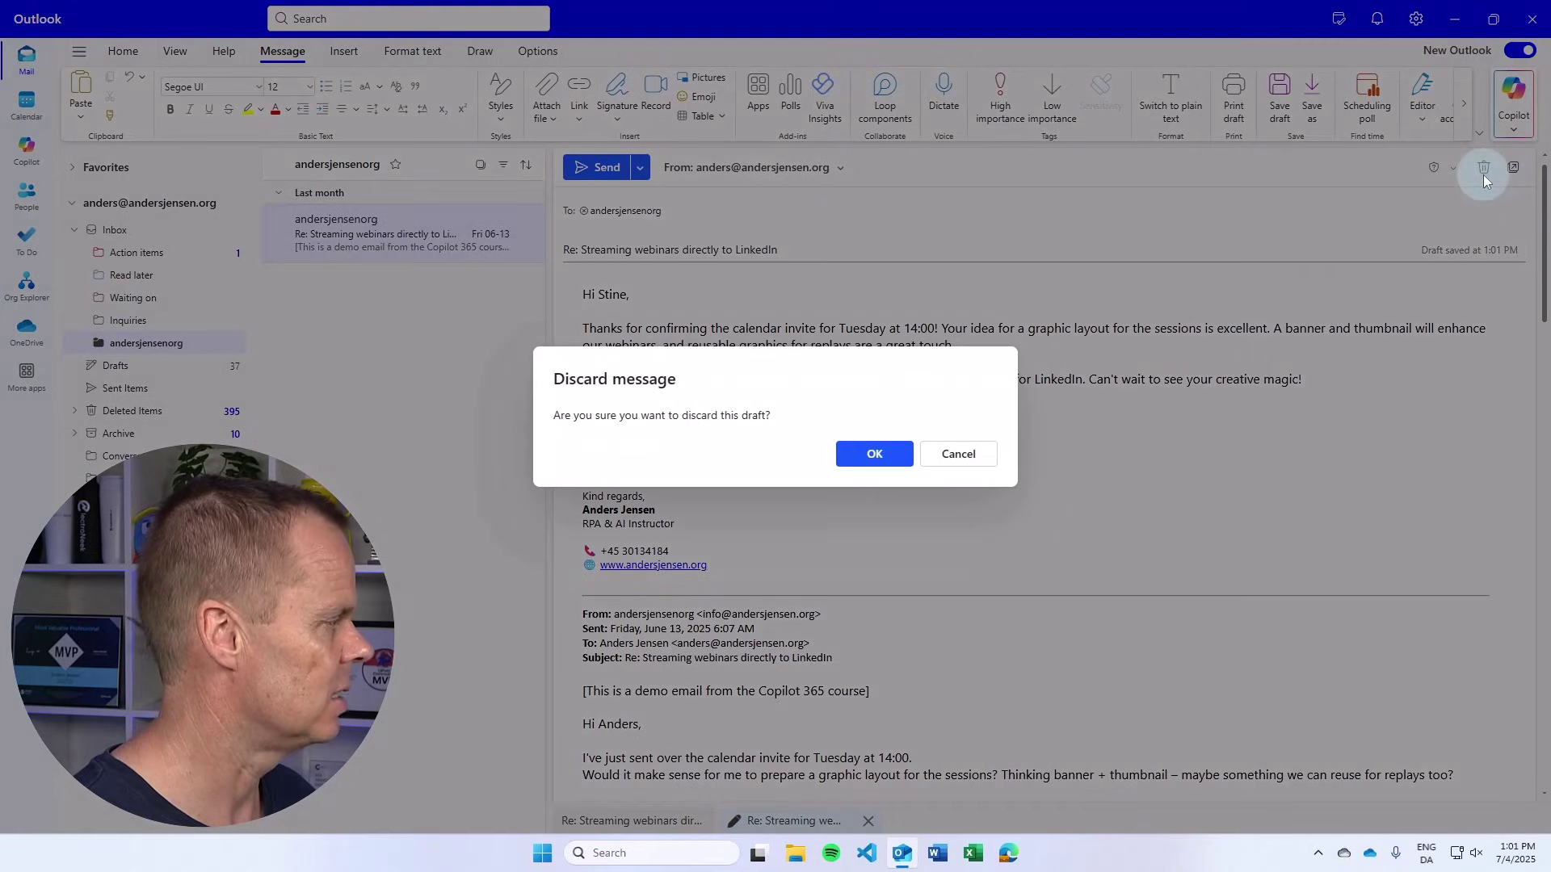
{"action": "left_click", "coordinate": [872, 453]}
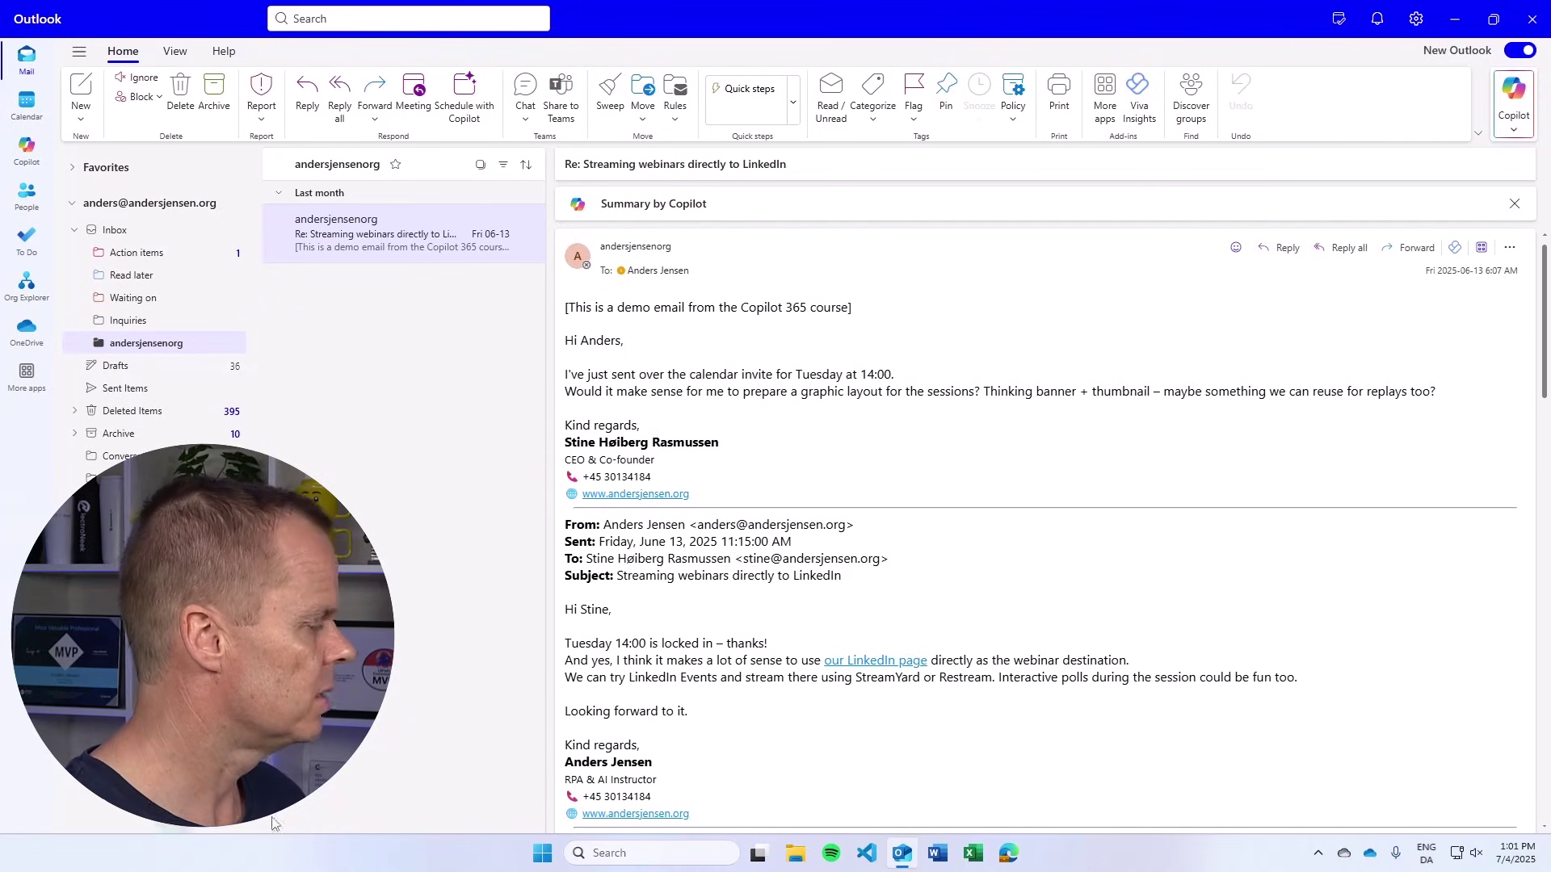
Start a new email and ask Copilot for a humoristic invitation to the August 29, 2025 summer party
{"action": "left_click", "coordinate": [92, 98]}
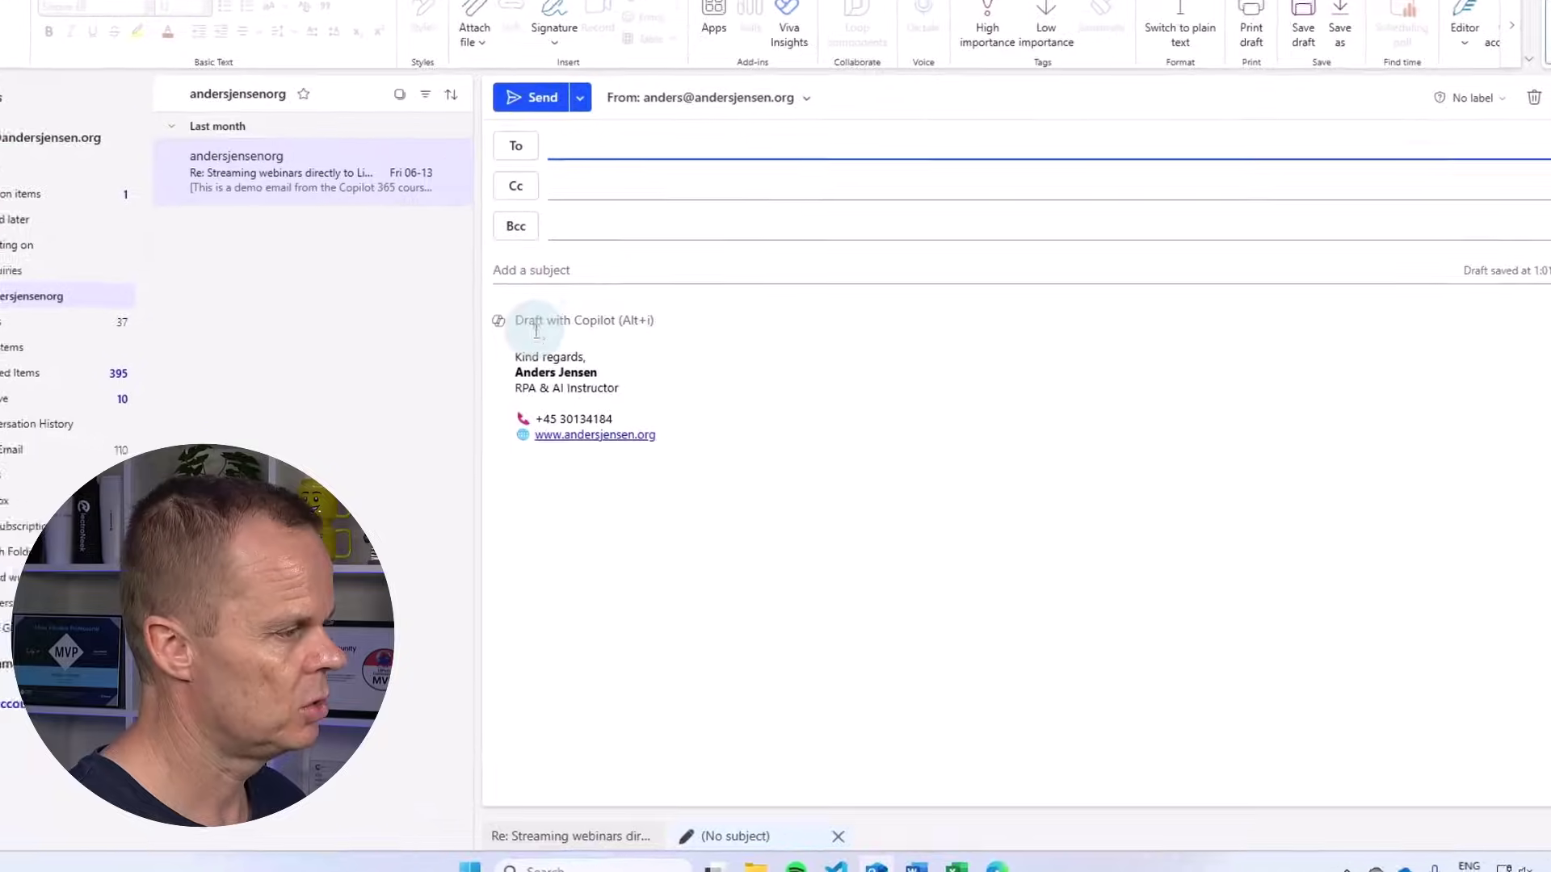
{"action": "left_click", "coordinate": [498, 321]}
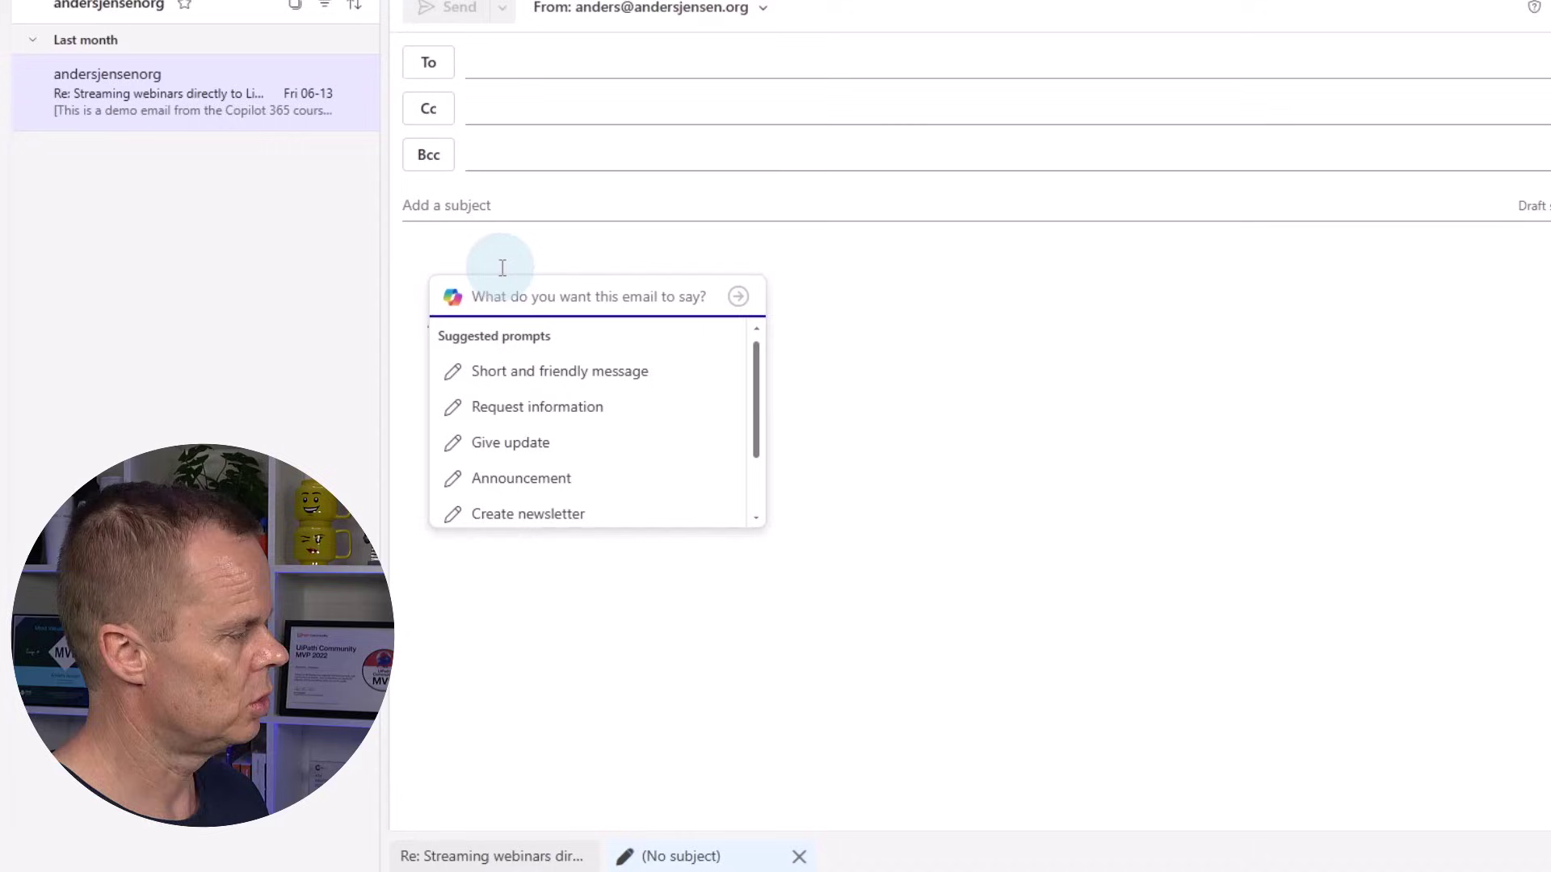
{"action": "type", "text": "Invite every employee to the summer"}
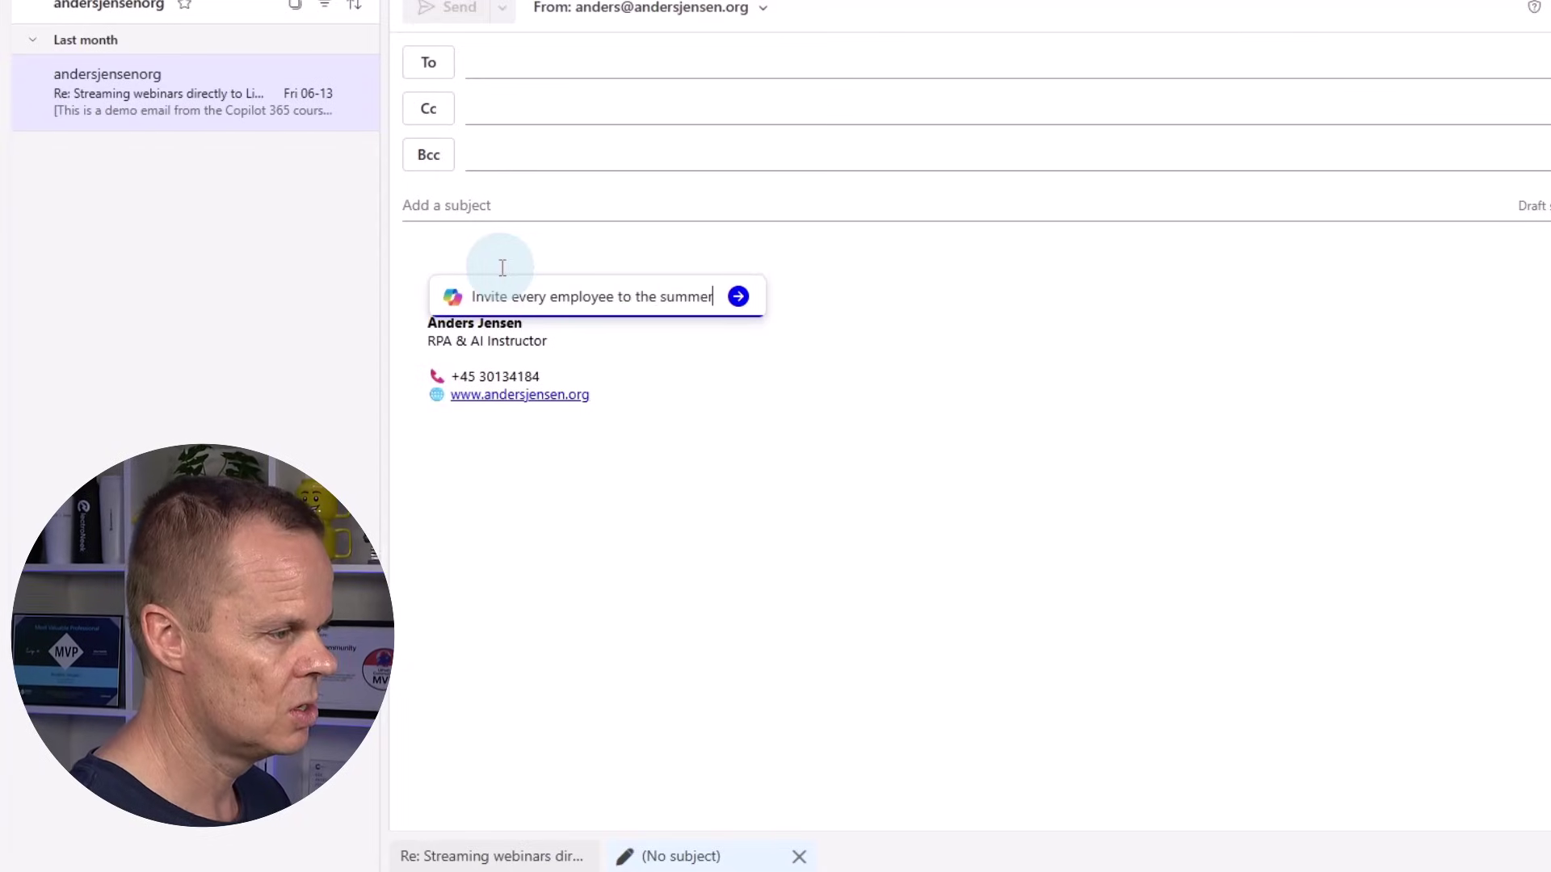
{"action": "type", "text": "party on August"}
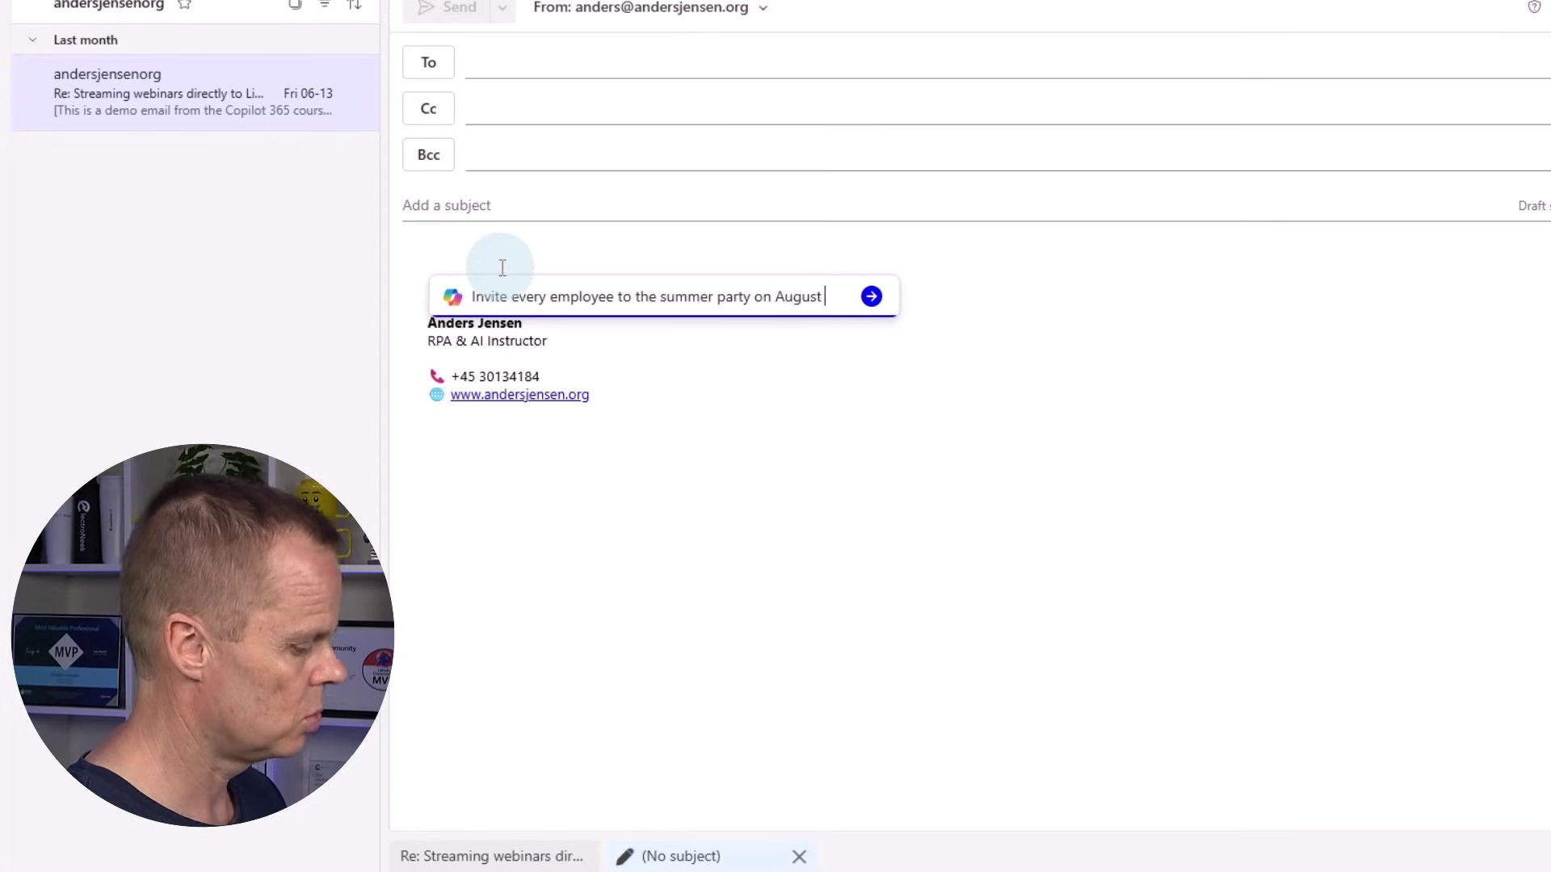
{"action": "type", "text": " 29, 2025"}
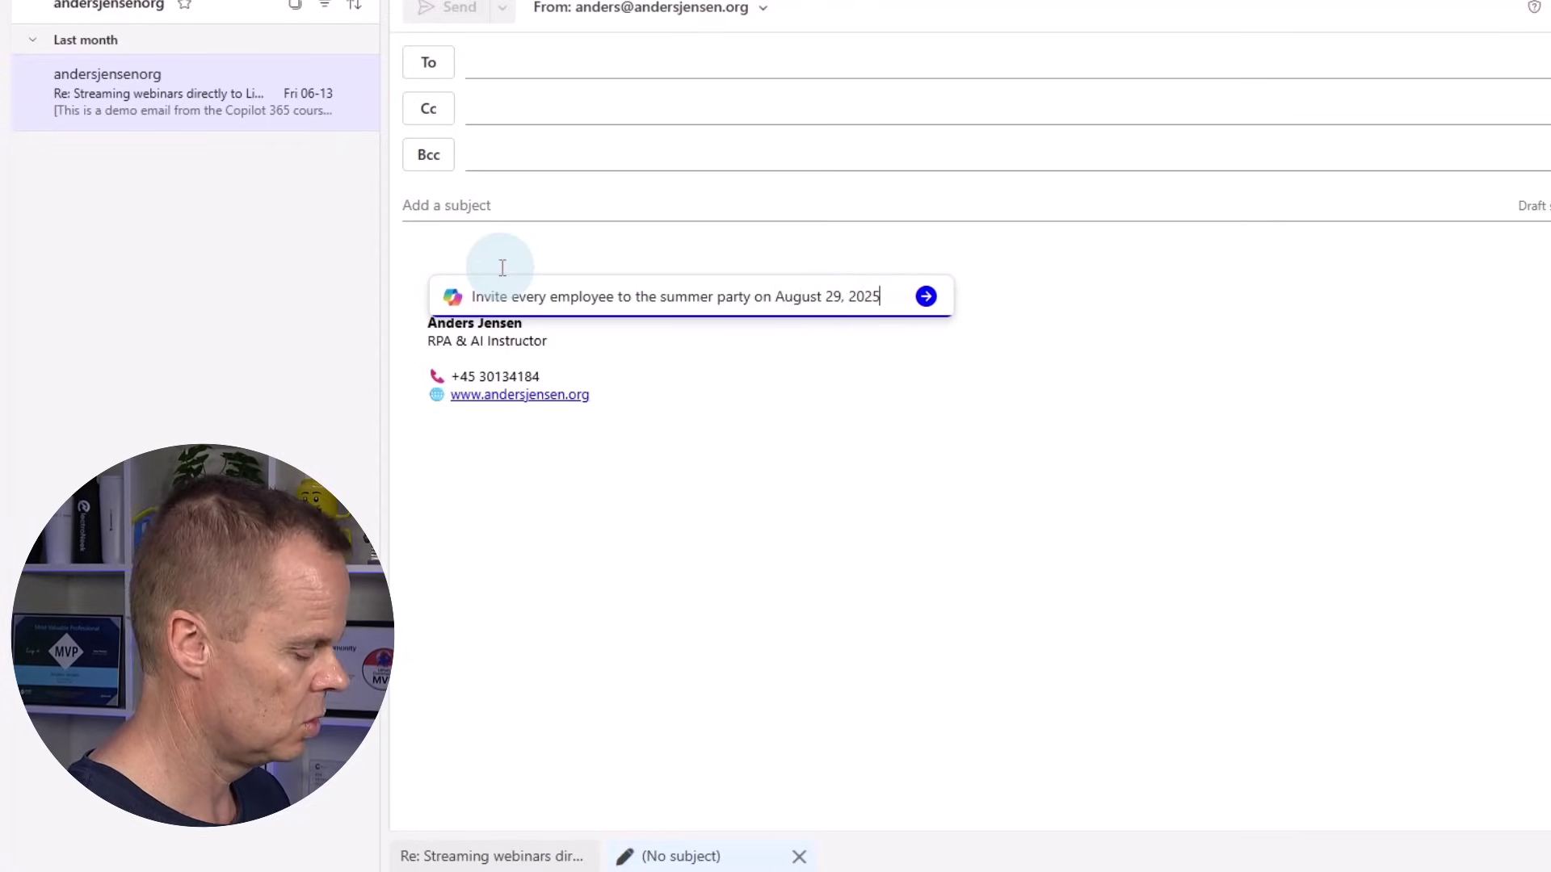
{"action": "type", "text": ". Encour"}
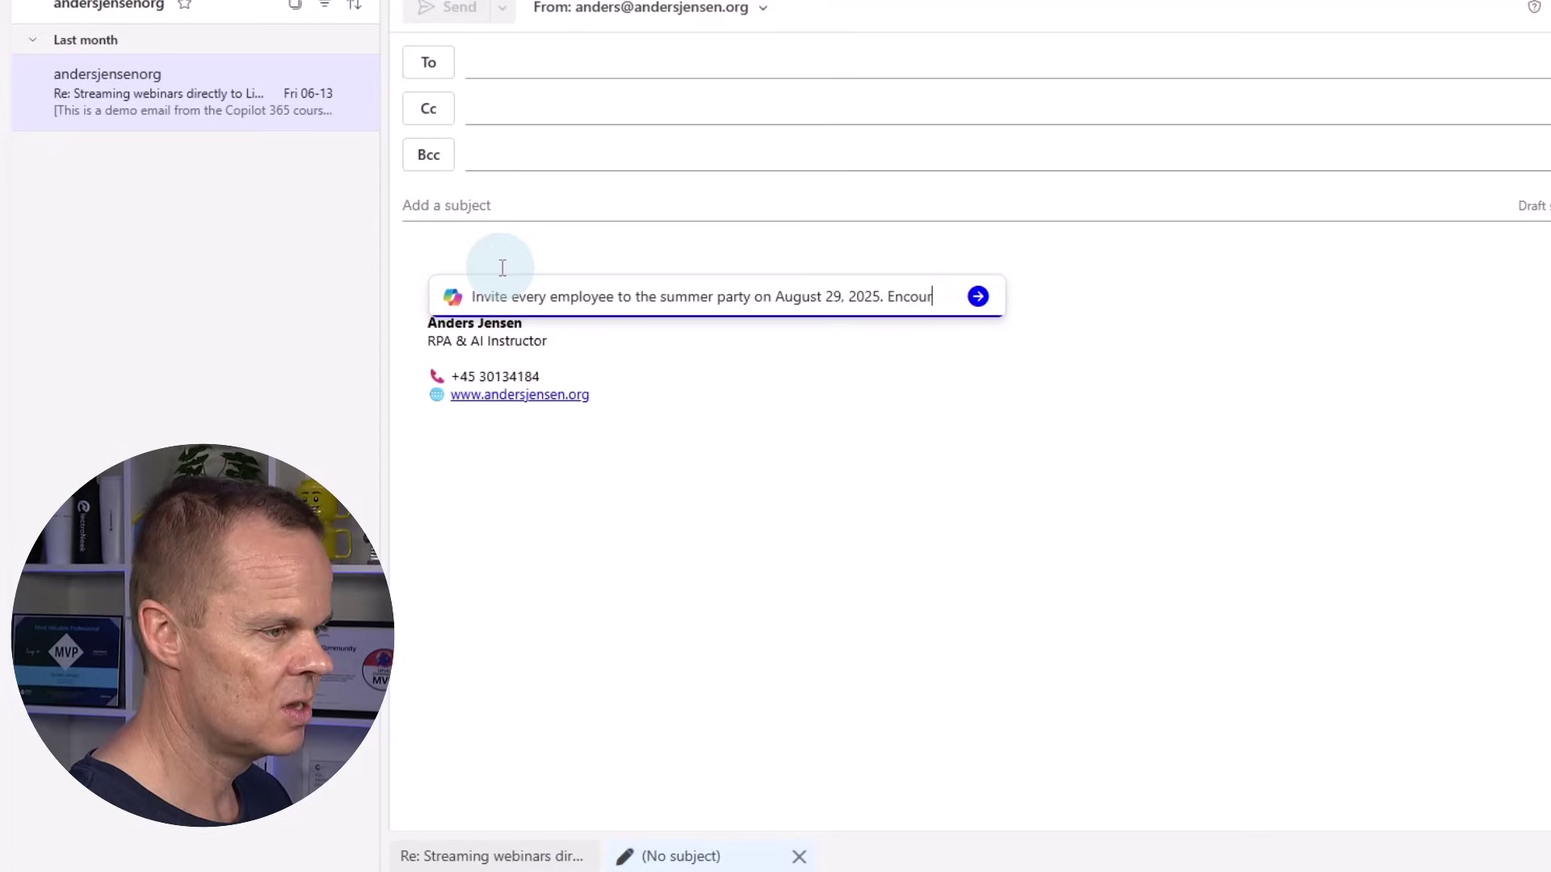
{"action": "type", "text": "age every"}
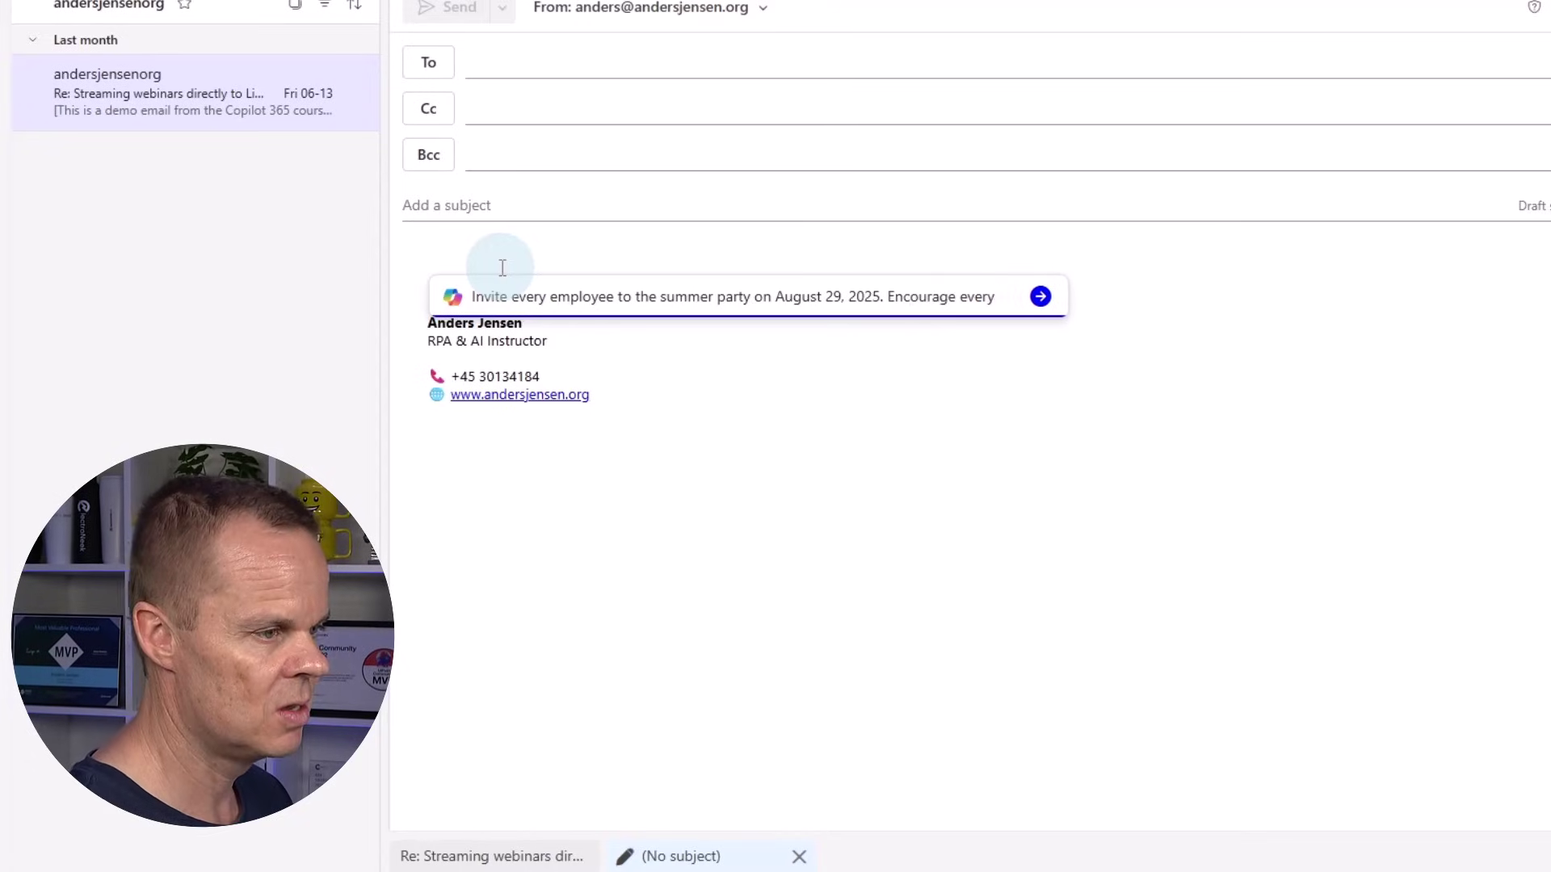
{"action": "type", "text": "one to sugge"}
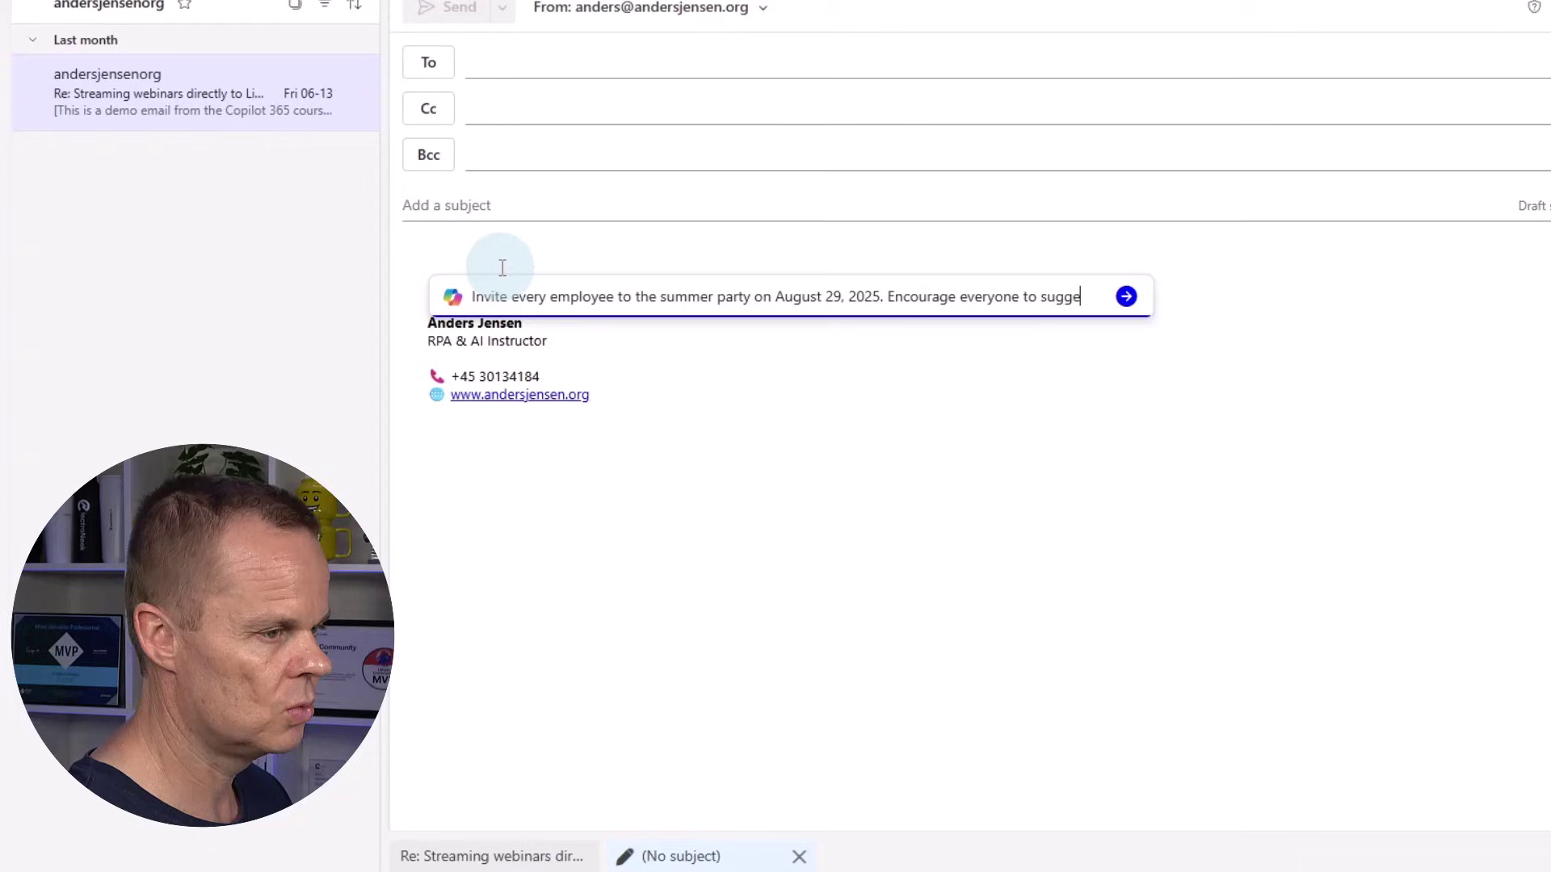
{"action": "type", "text": "st activites"}
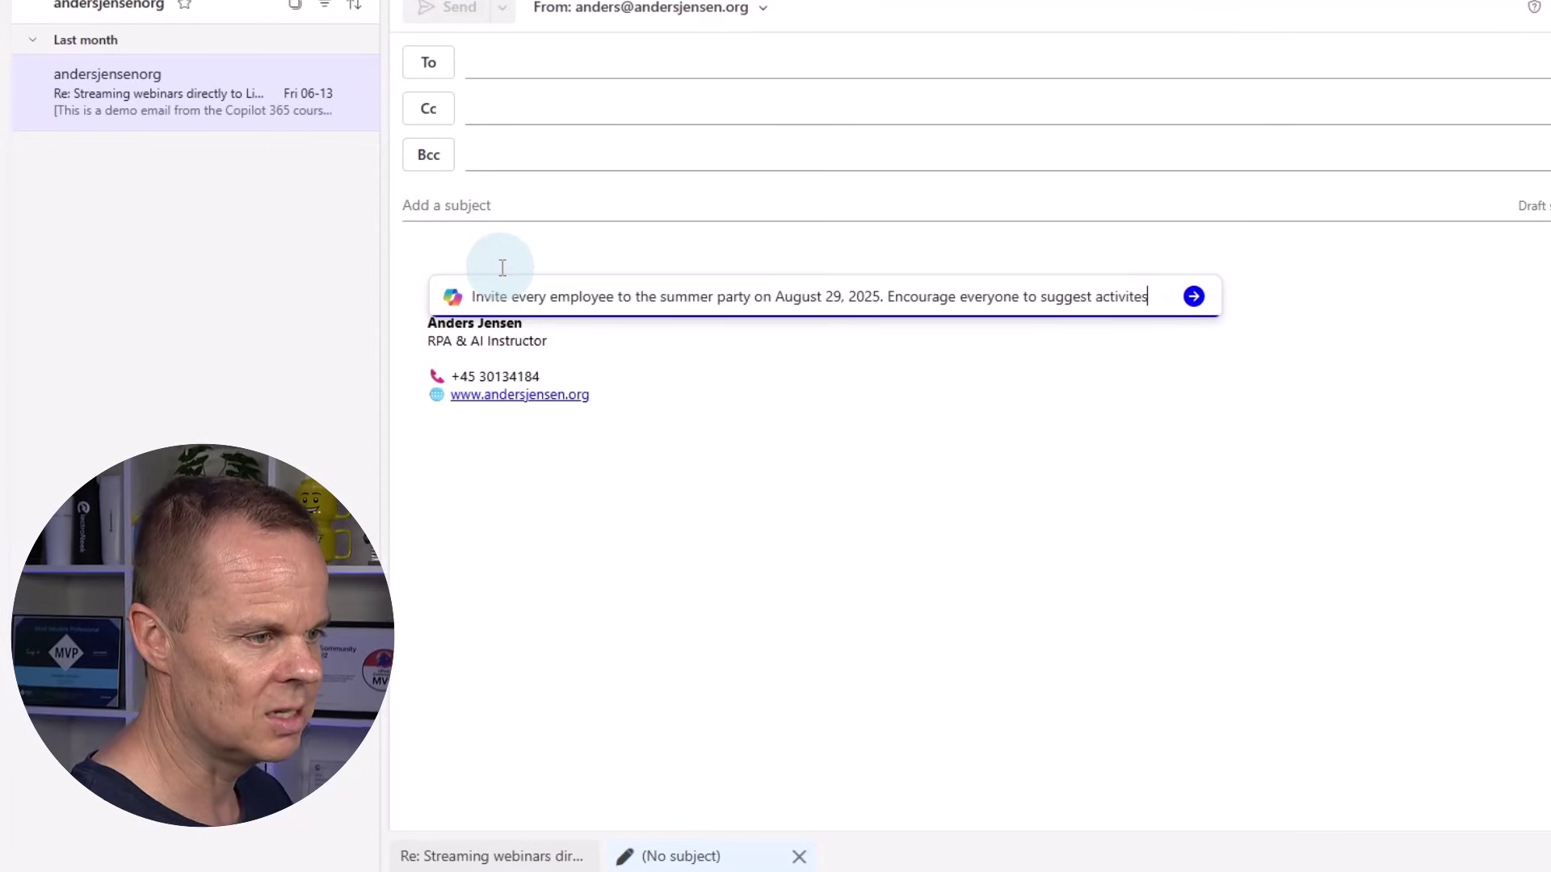
{"action": "type", "text": ". Use "}
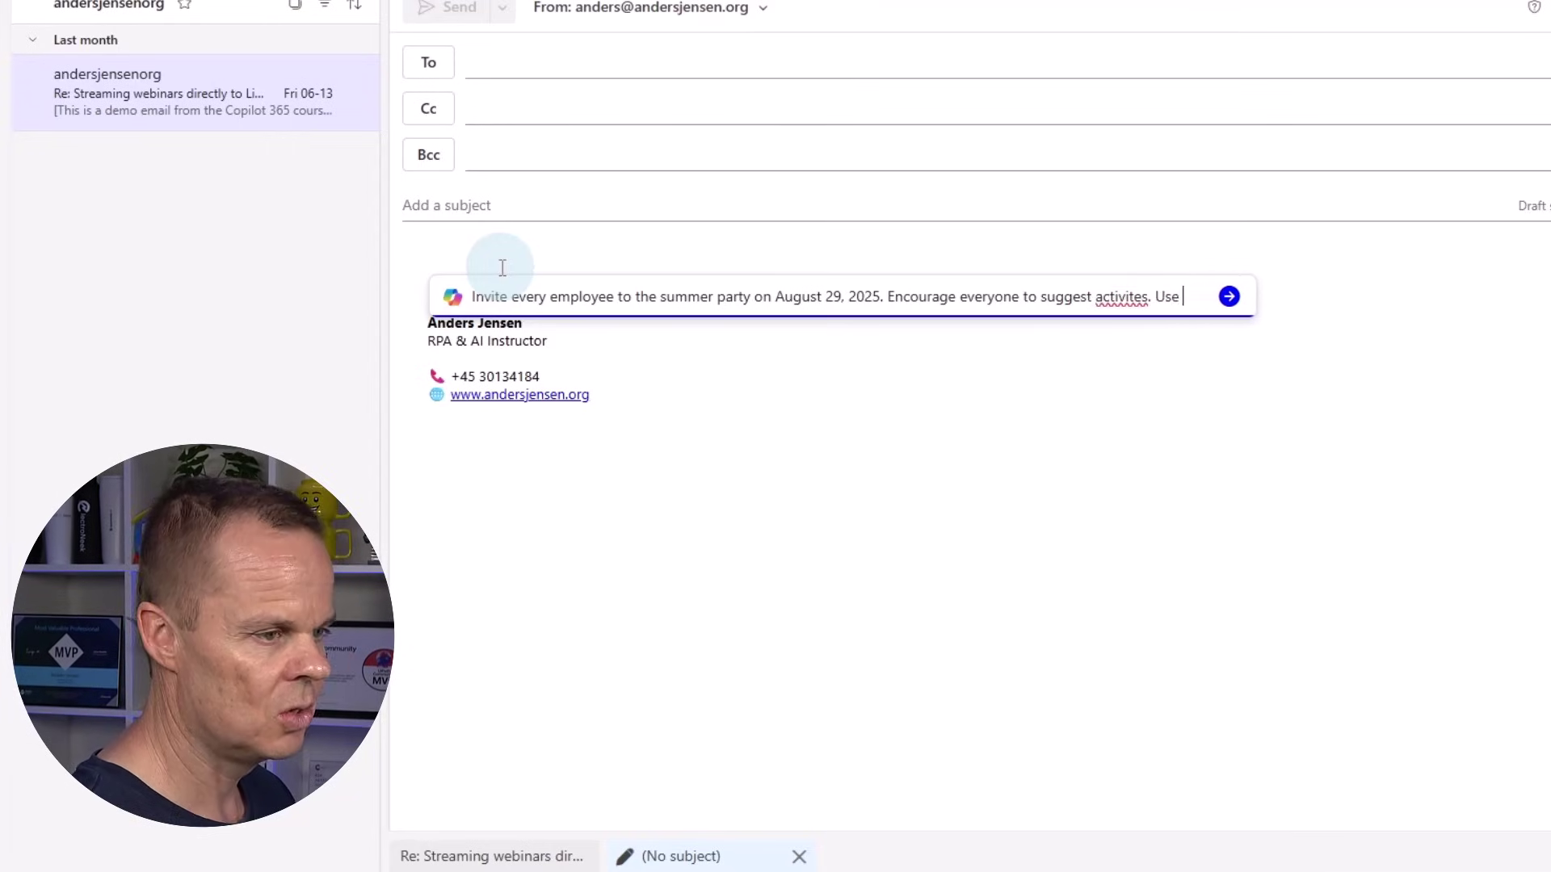
{"action": "type", "text": "a friend"}
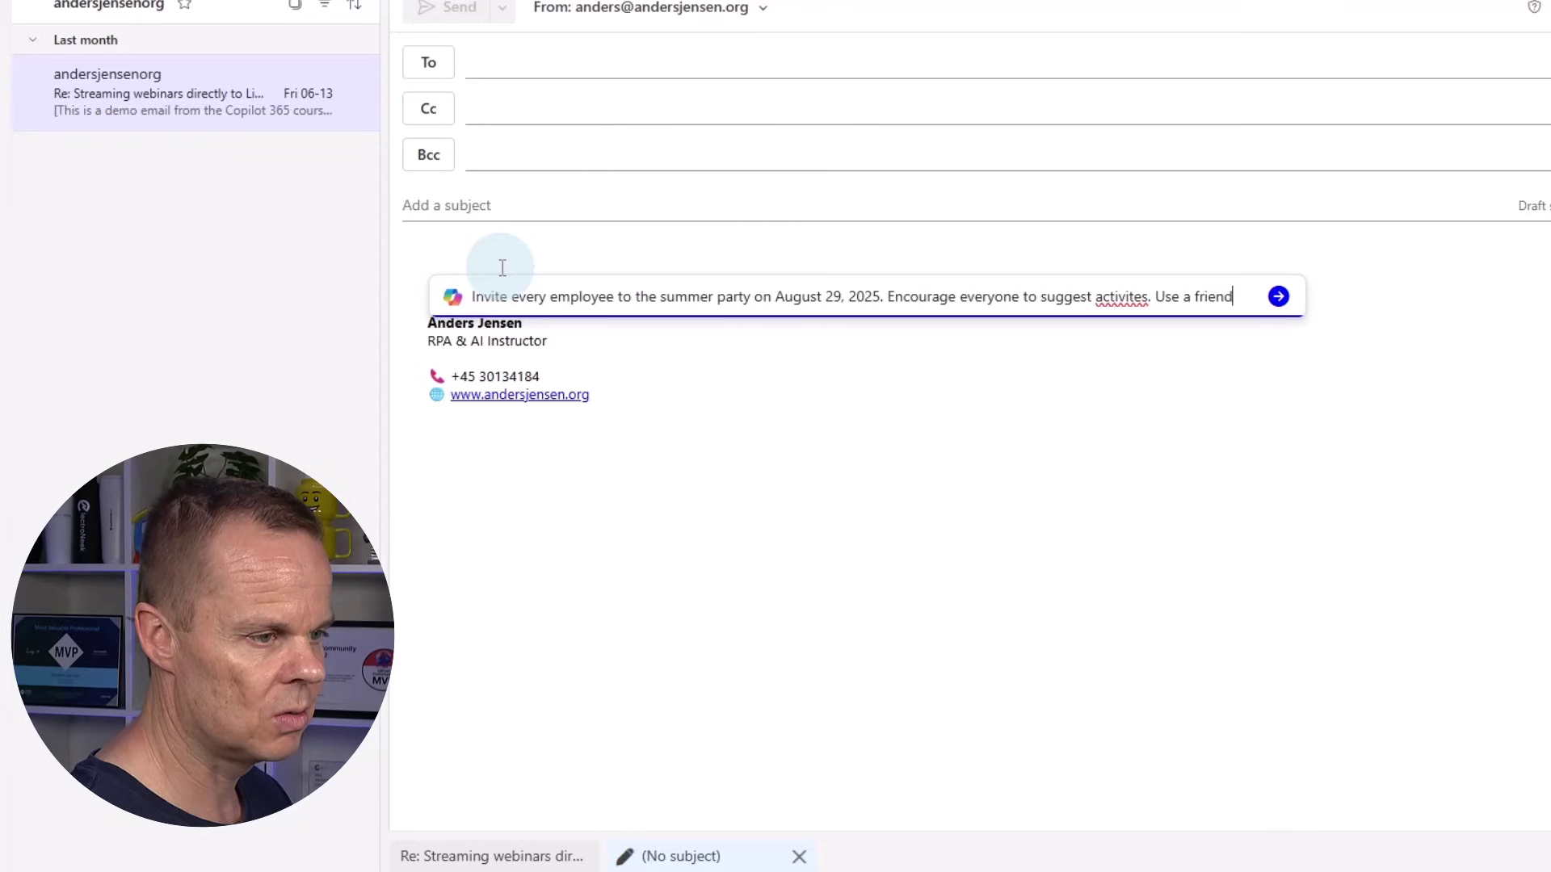
{"action": "type", "text": "ly and humpr"}
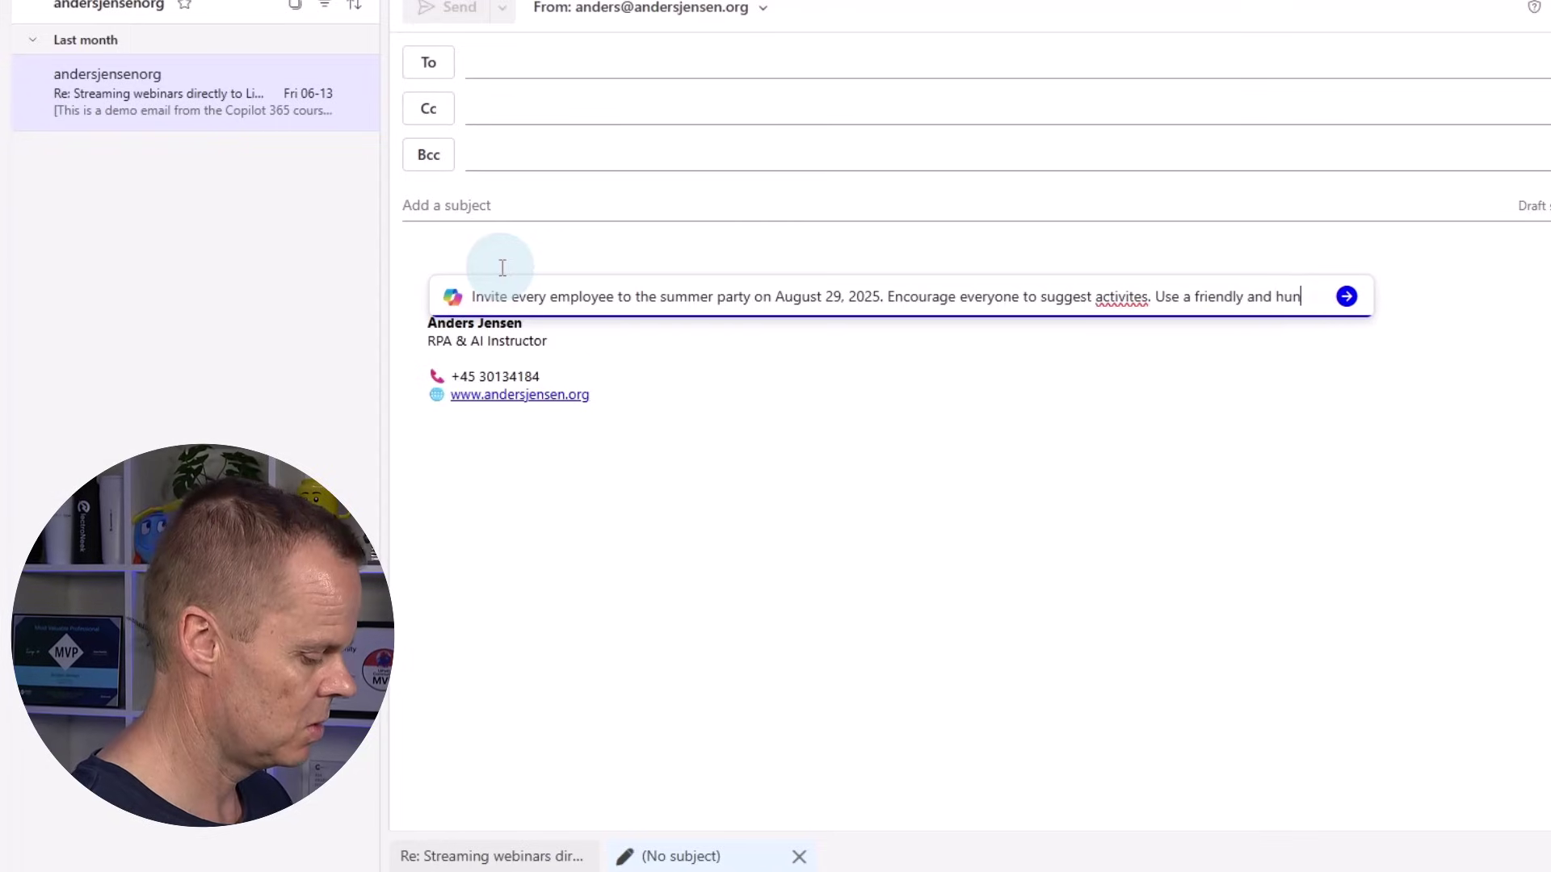
{"action": "key", "text": "BackSpace"}
{"action": "key", "text": "BackSpace"}
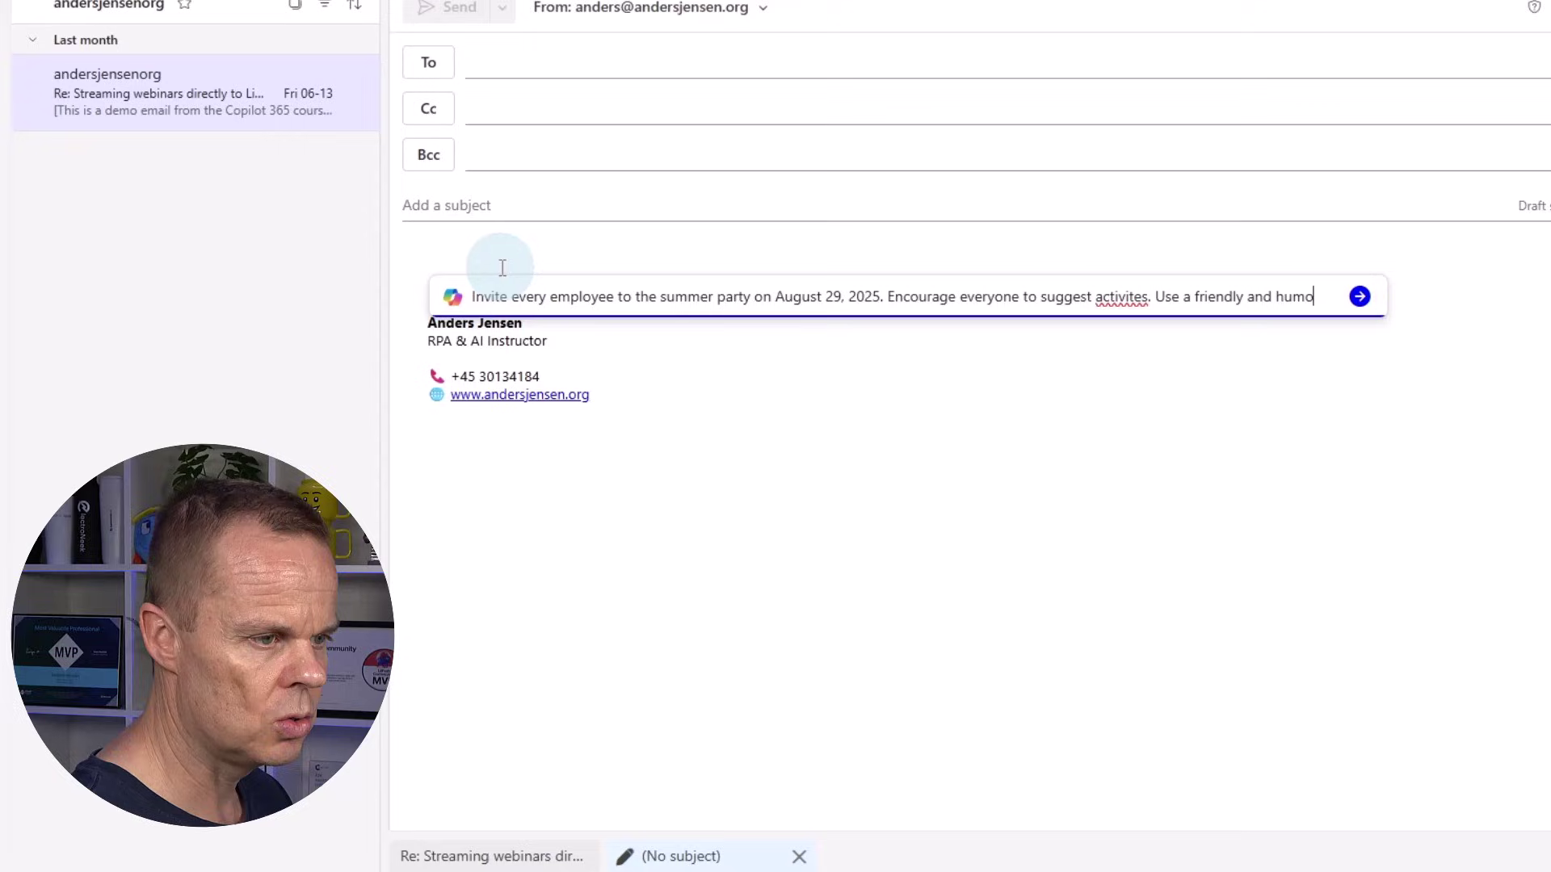
{"action": "type", "text": "orist"}
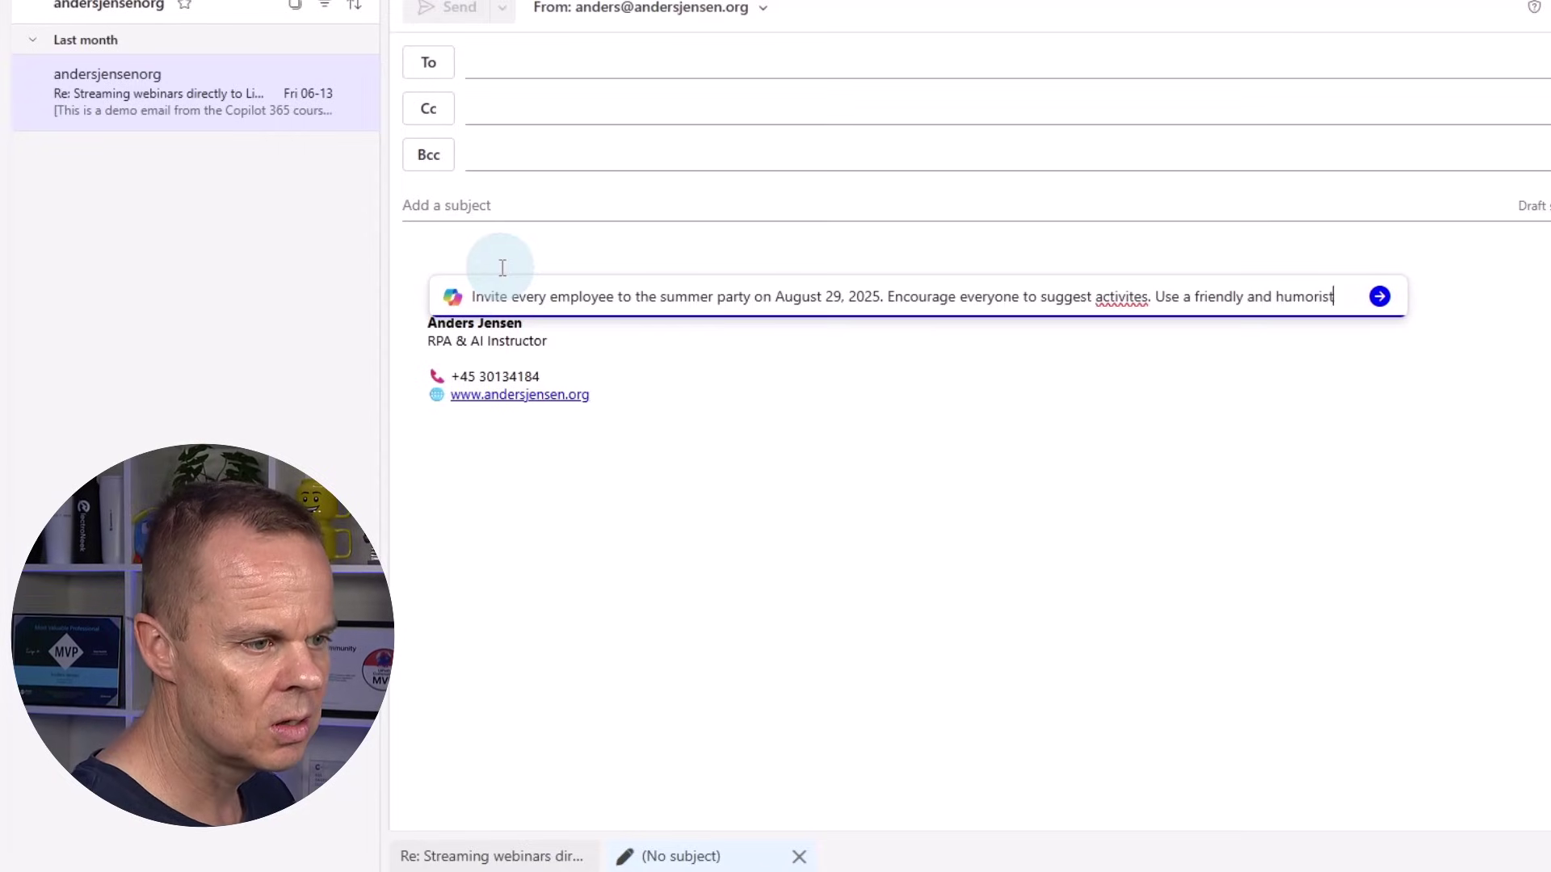
{"action": "type", "text": "ic tone"}
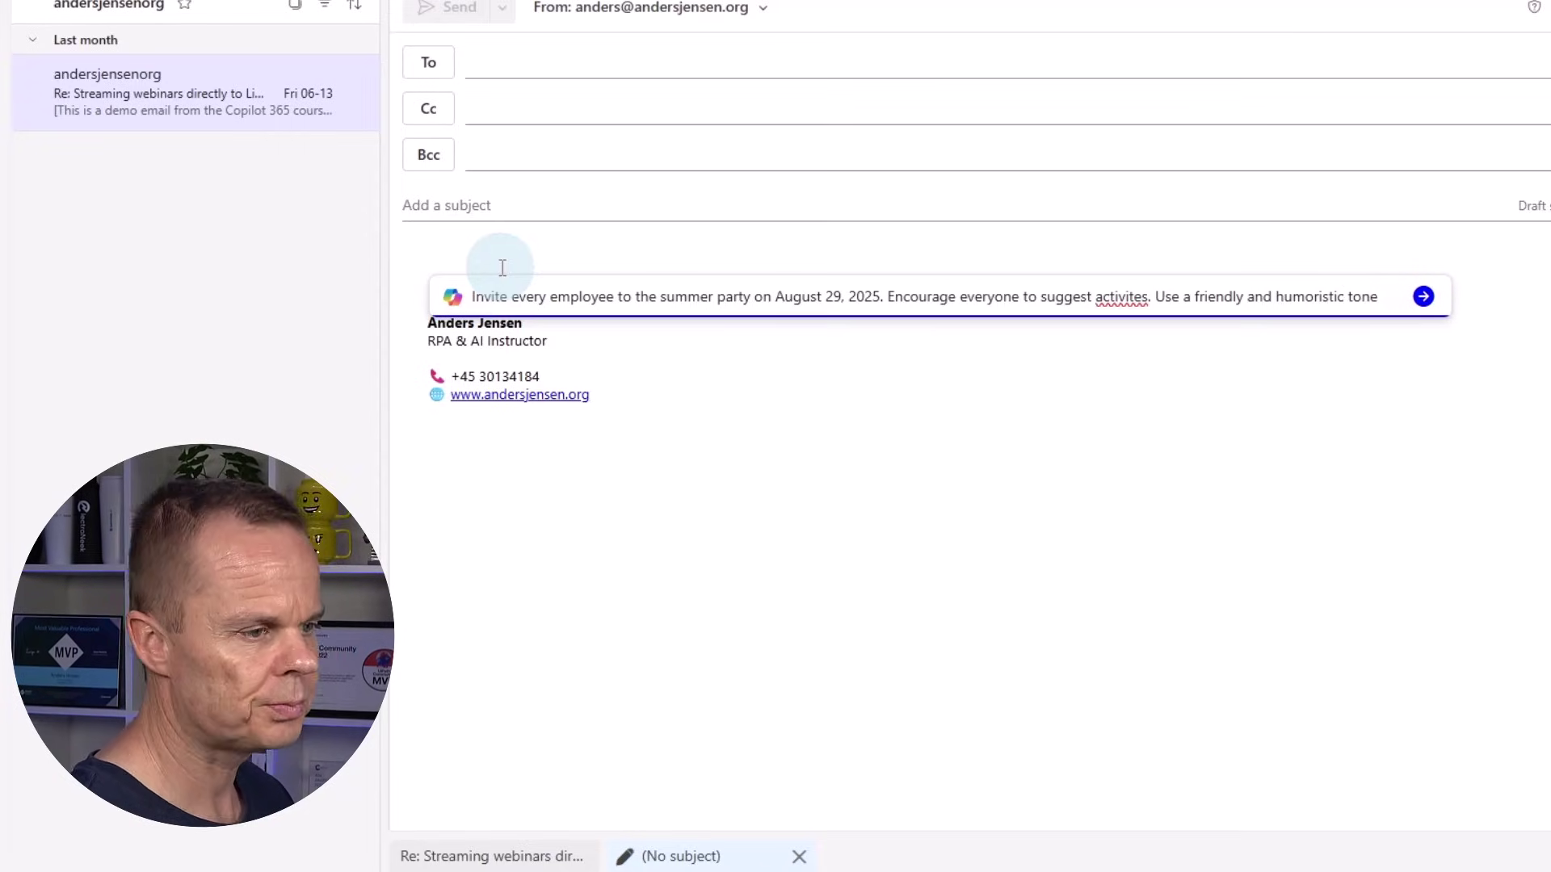
Generate the party invitation, then discard both the Copilot text and the new message
{"action": "left_click", "coordinate": [1422, 297]}
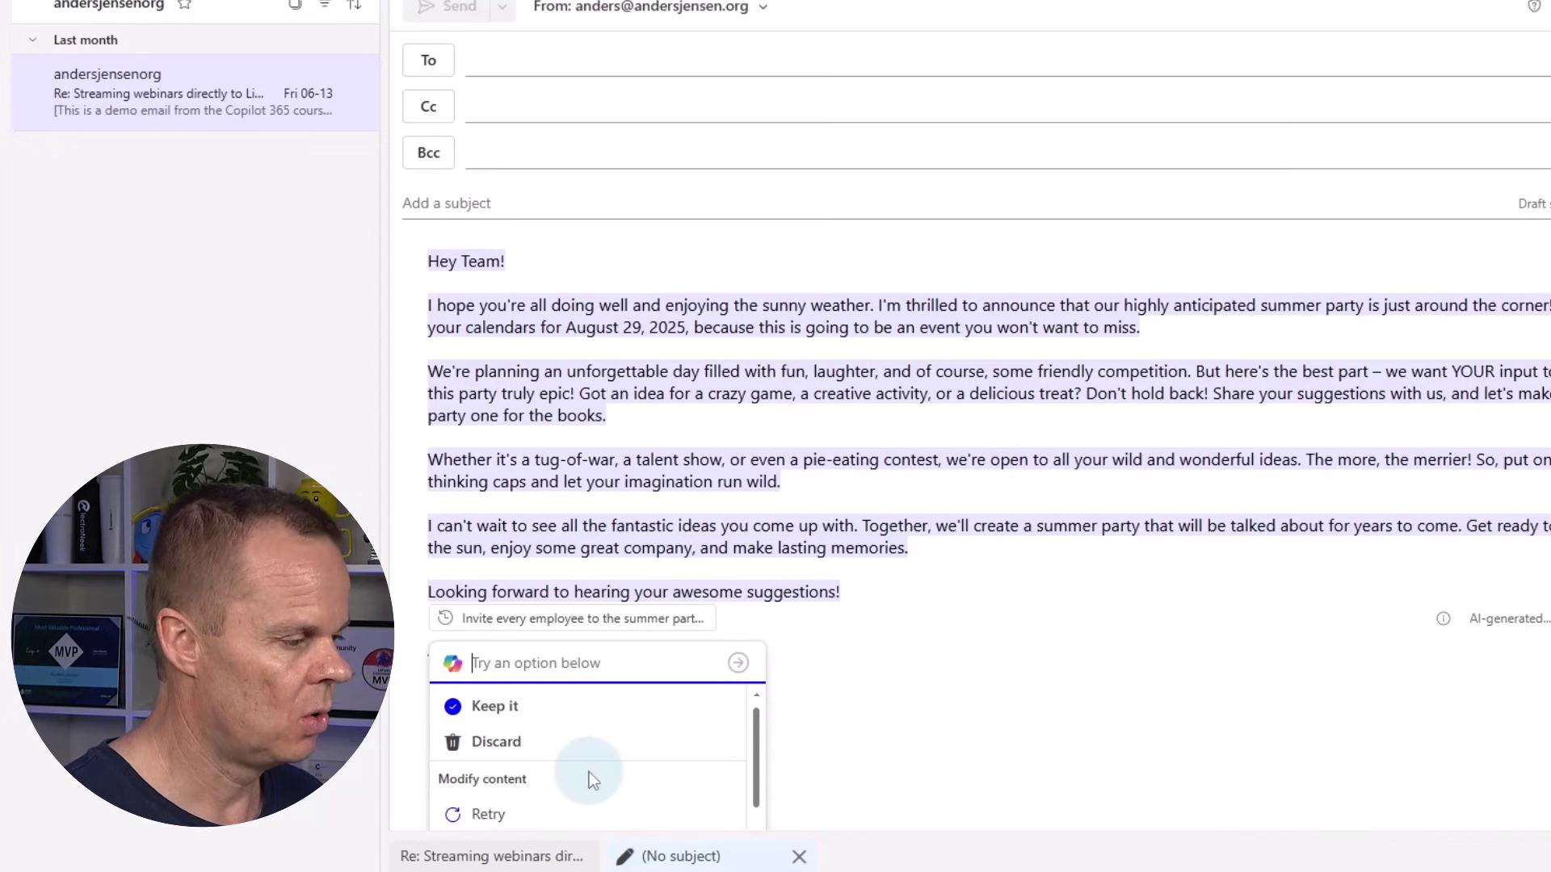
{"action": "left_click", "coordinate": [499, 739]}
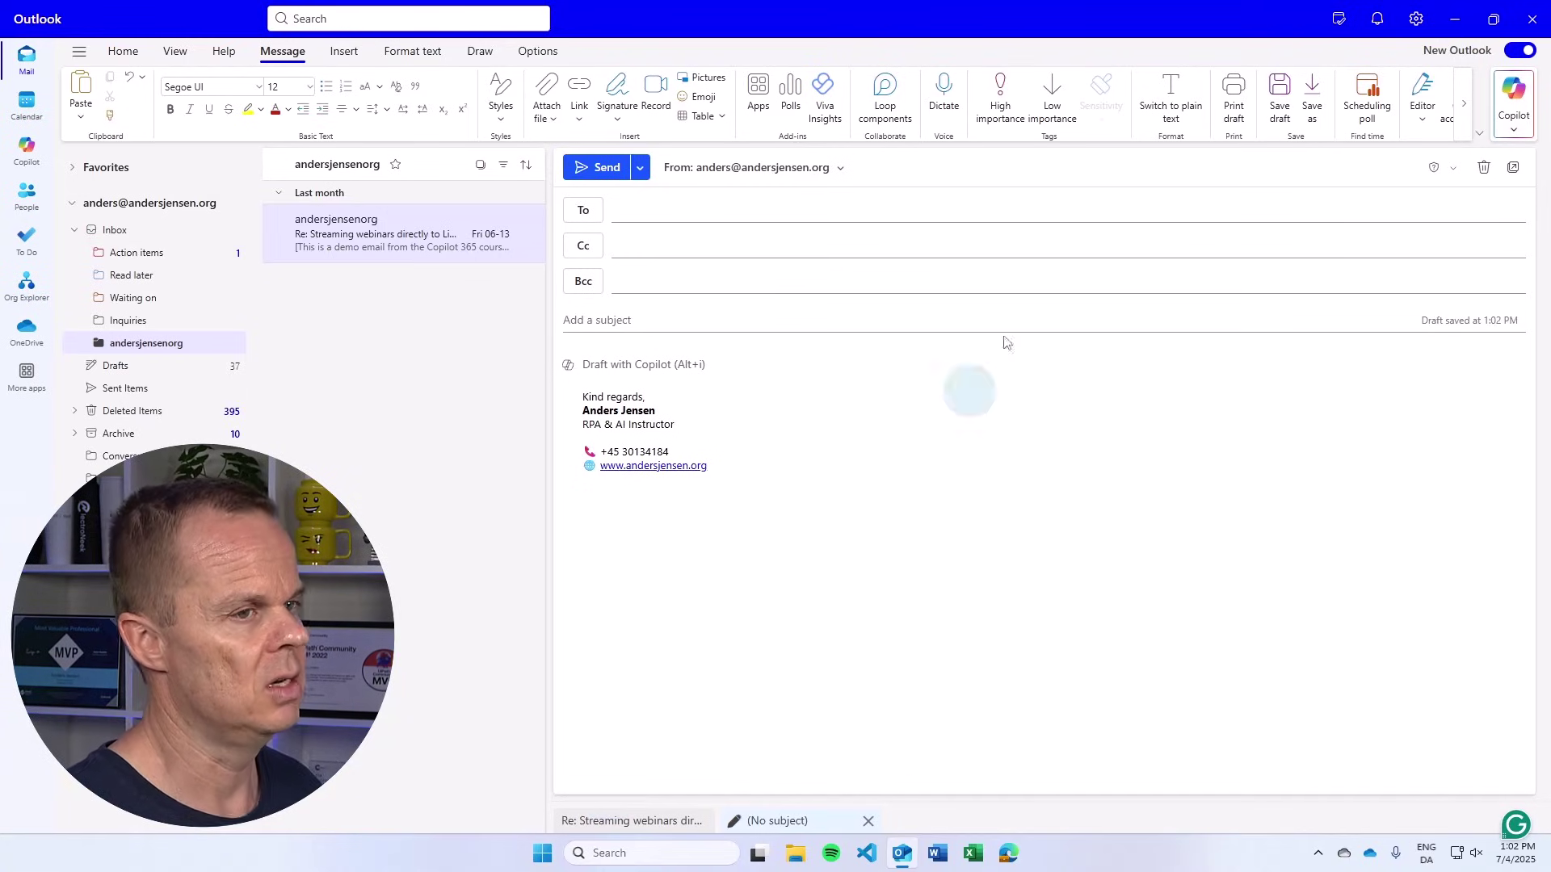
{"action": "left_click", "coordinate": [1483, 167]}
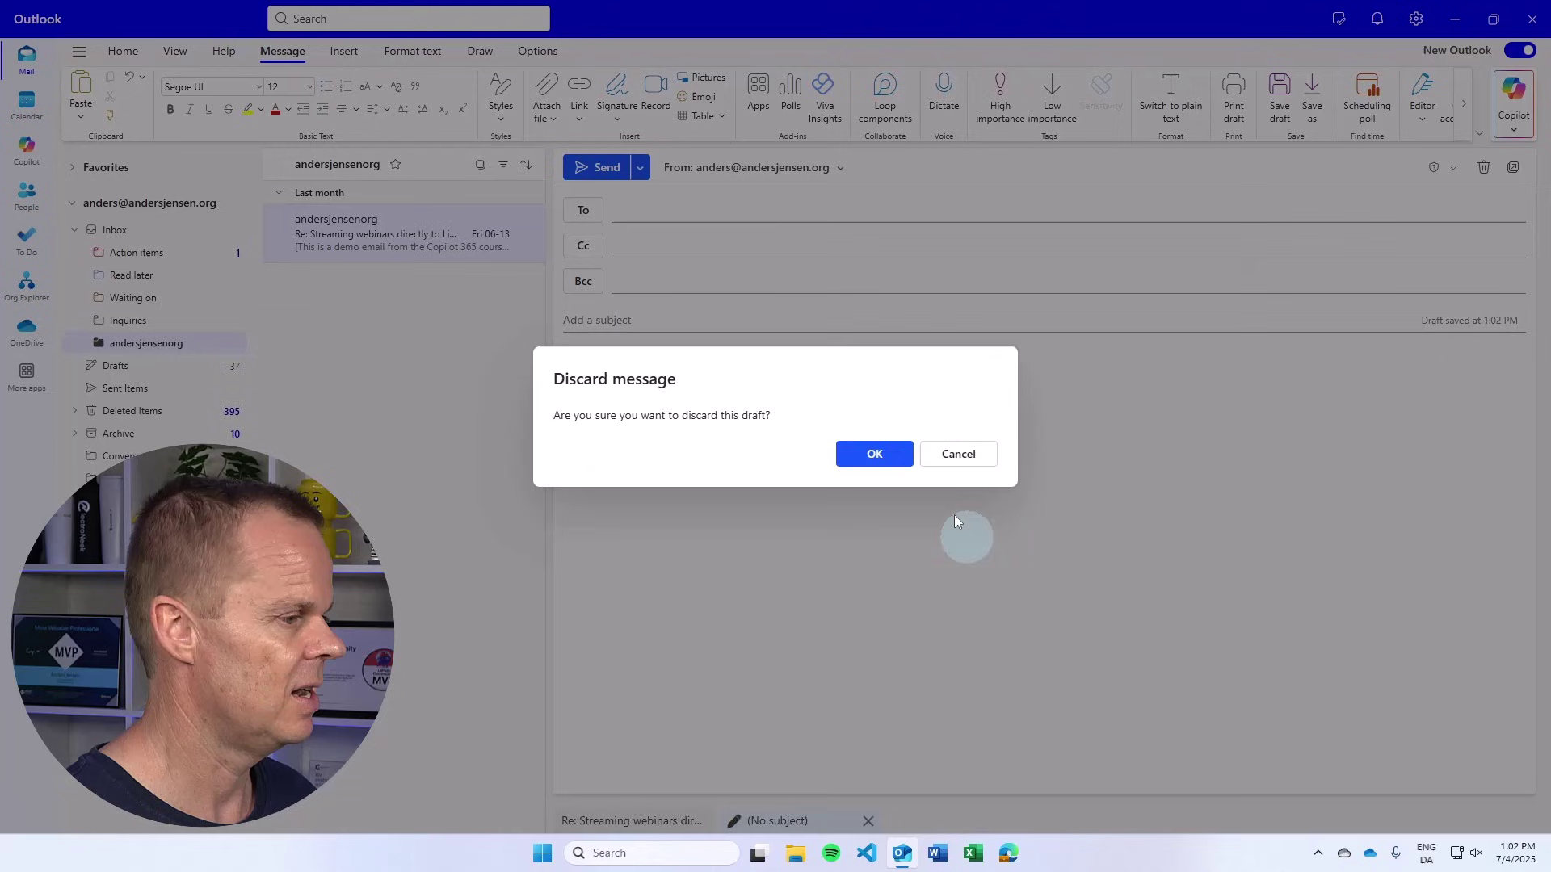
{"action": "left_click", "coordinate": [880, 459]}
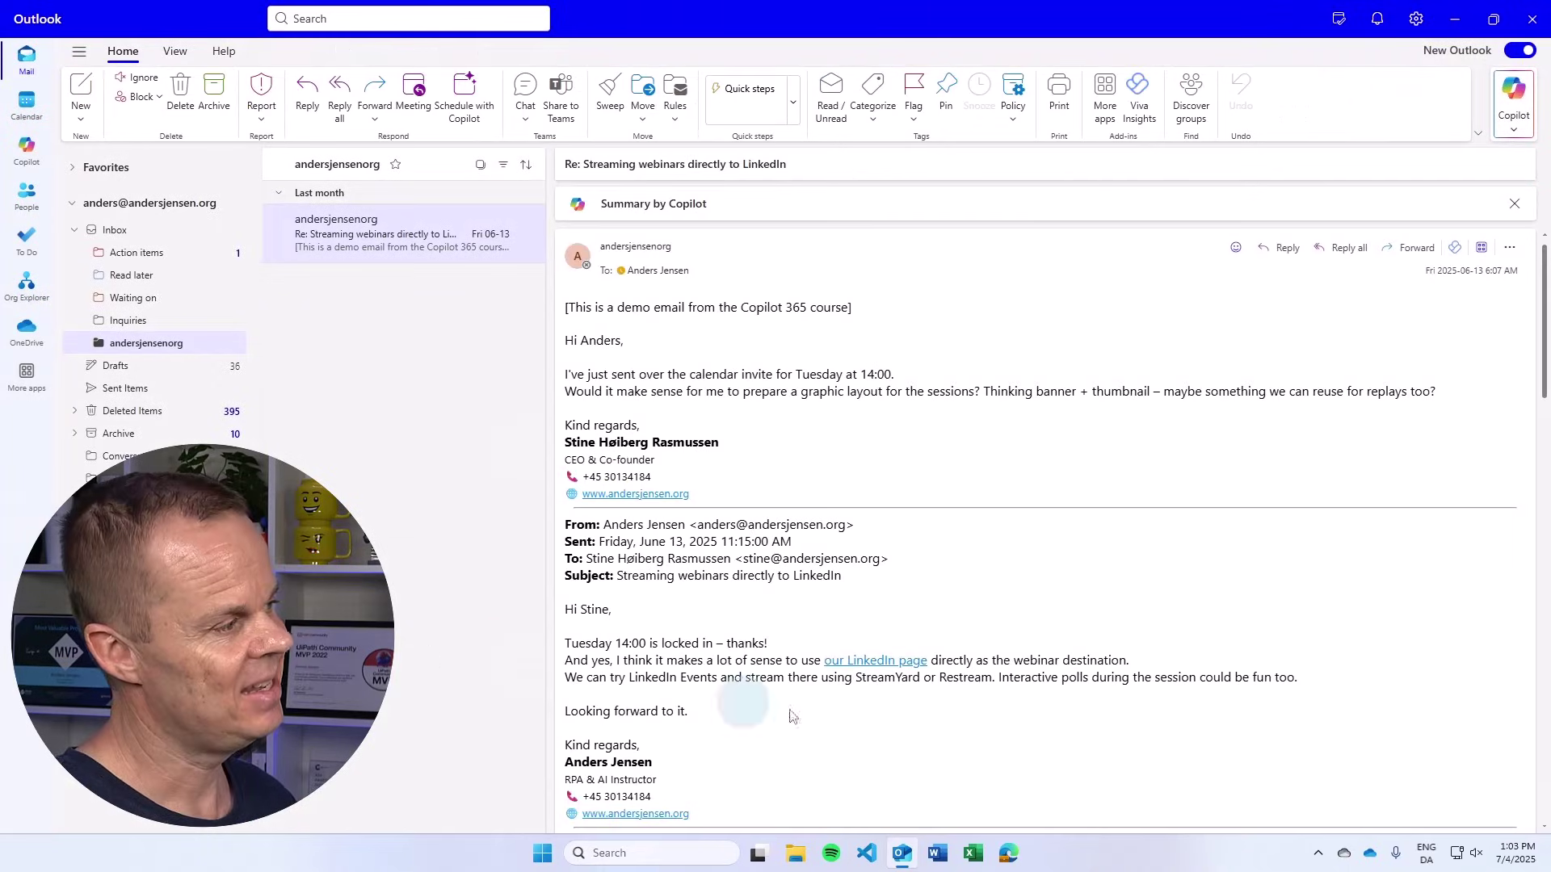
Have Copilot schedule a meeting from the thread and insert its agenda and summary
{"action": "left_click", "coordinate": [468, 101]}
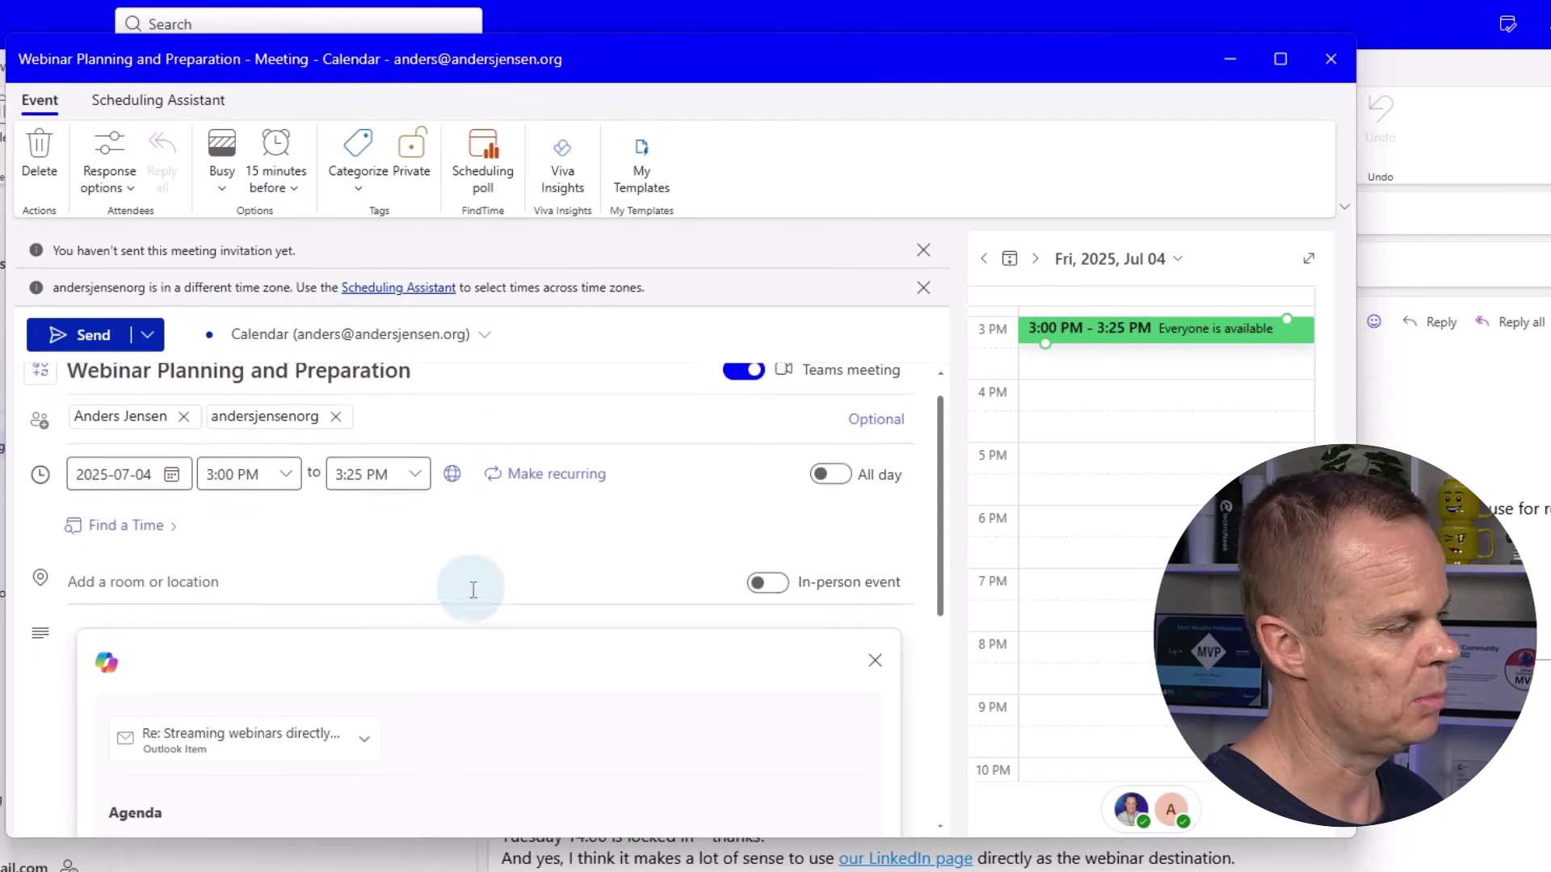
{"action": "scroll", "coordinate": [475, 589], "scroll_direction": "down", "scroll_amount": 4}
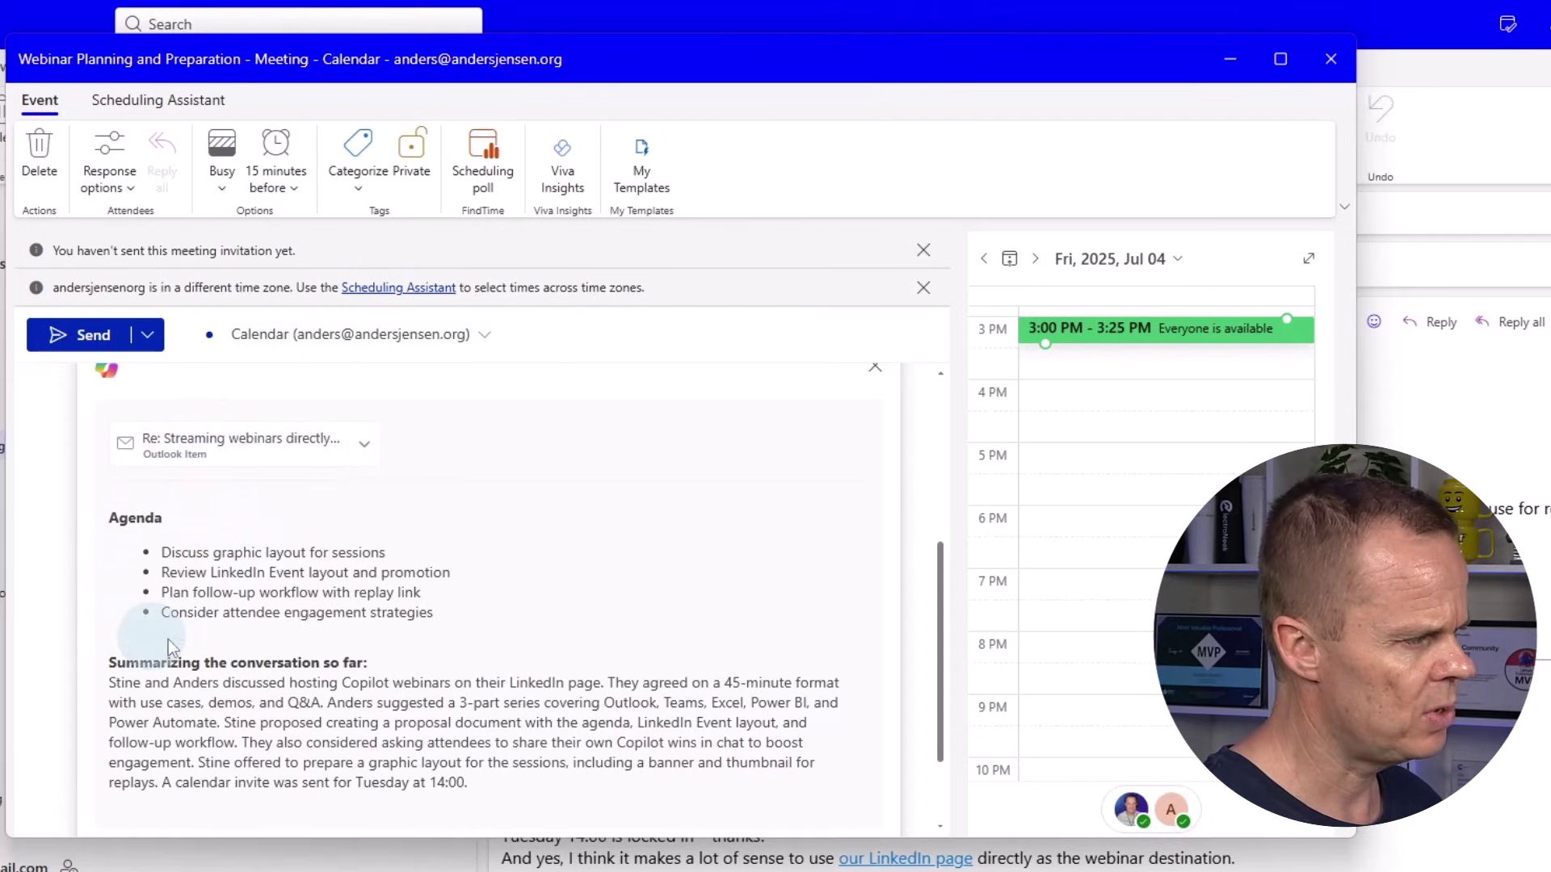
{"action": "scroll", "coordinate": [494, 709], "scroll_direction": "down", "scroll_amount": 2}
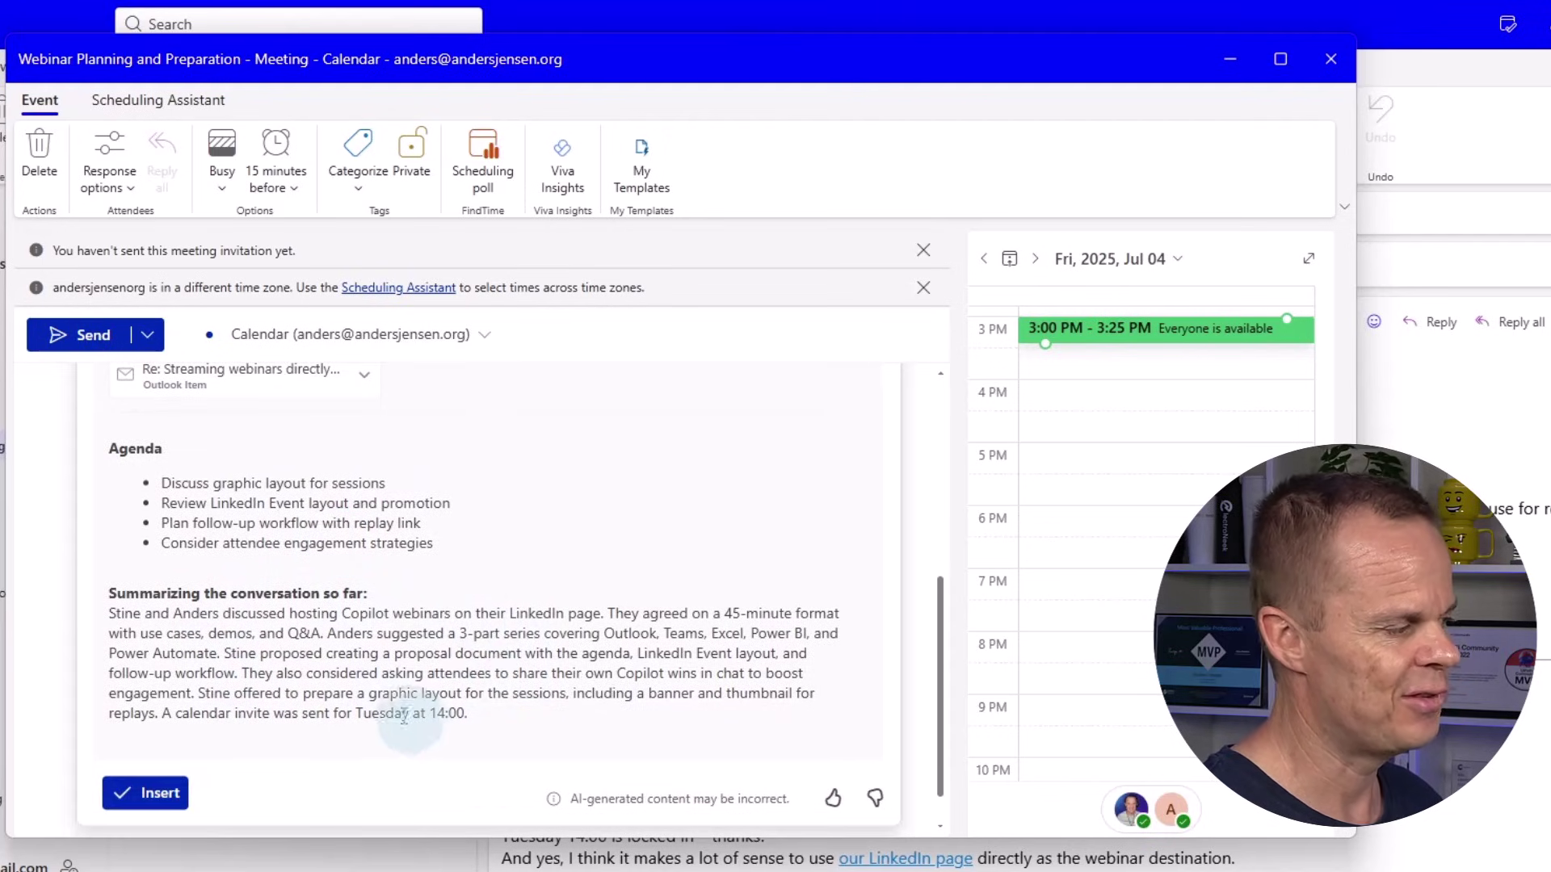
{"action": "left_click", "coordinate": [160, 793]}
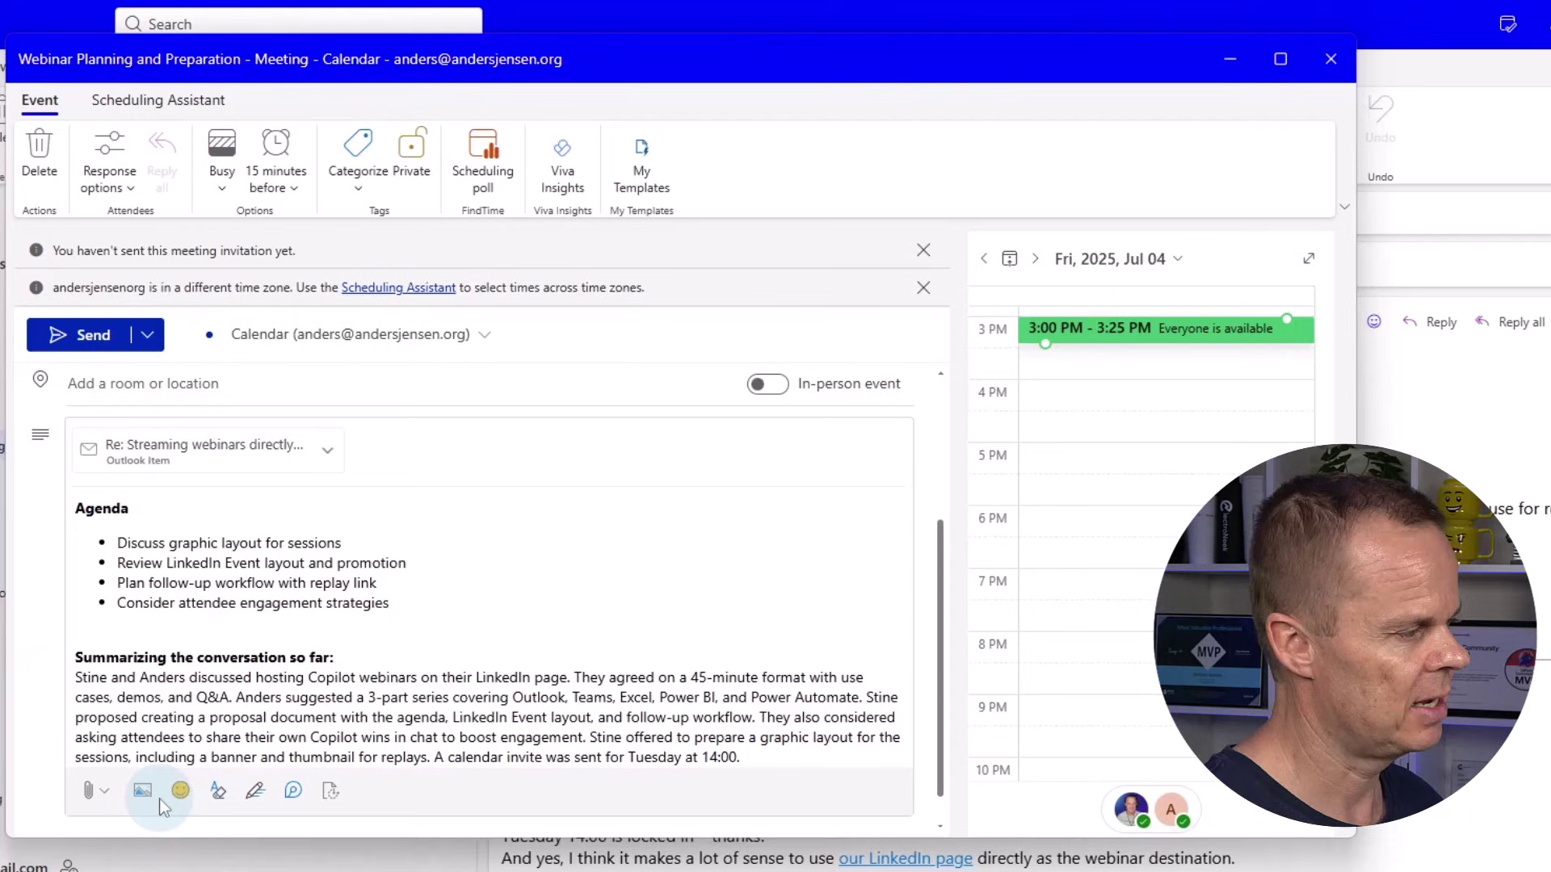
Add a 'Cake' bullet to the agenda, then close and discard the meeting invitation
{"action": "scroll", "coordinate": [467, 606], "scroll_direction": "down", "scroll_amount": 1}
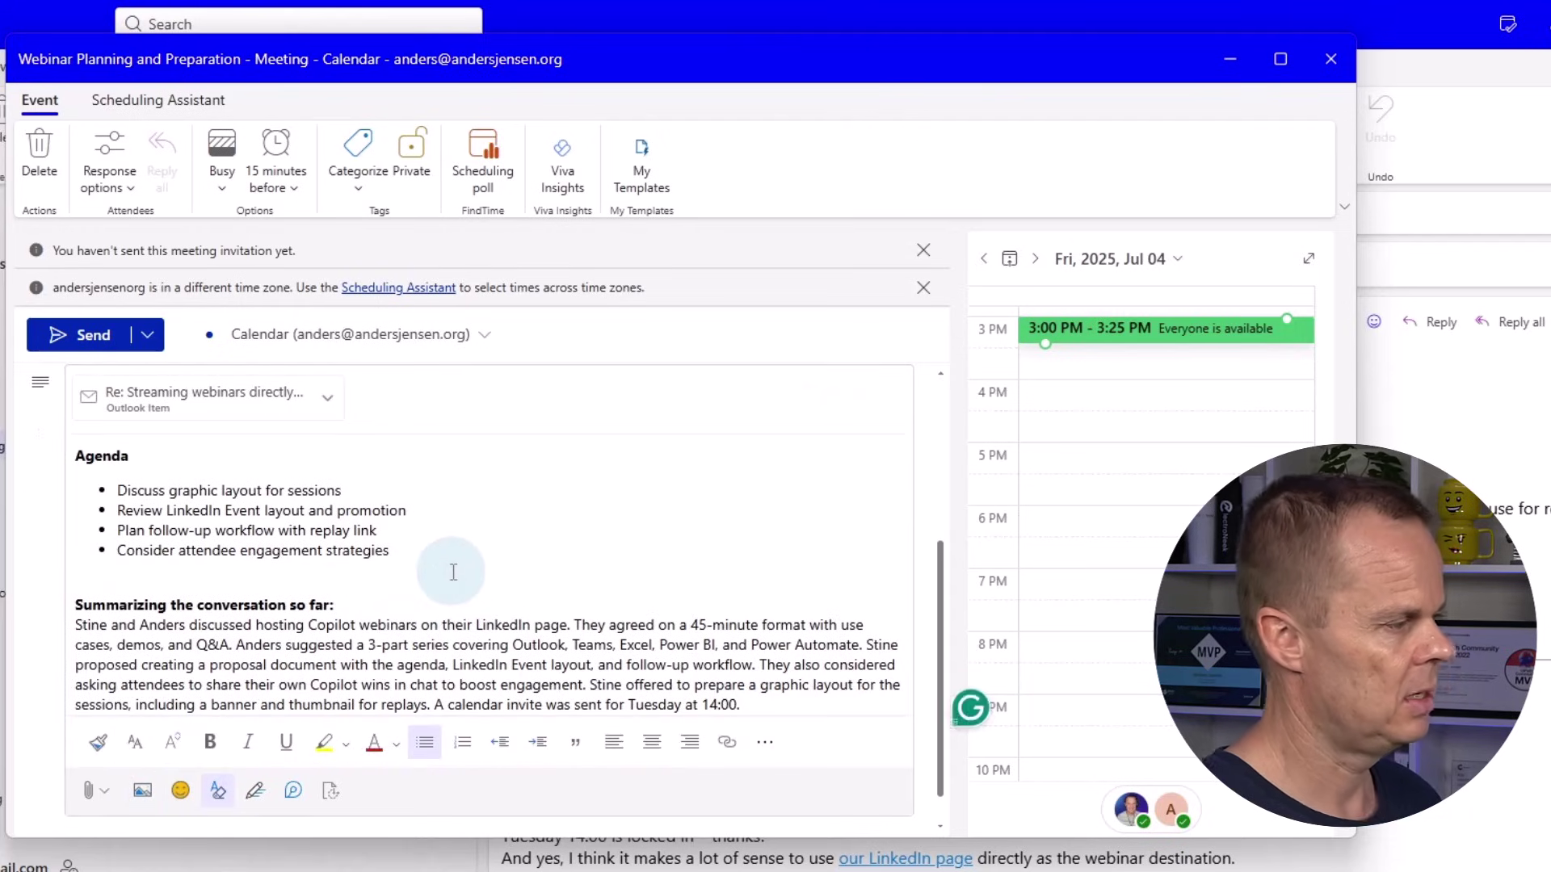
{"action": "key", "text": "Return"}
{"action": "type", "text": "Cake"}
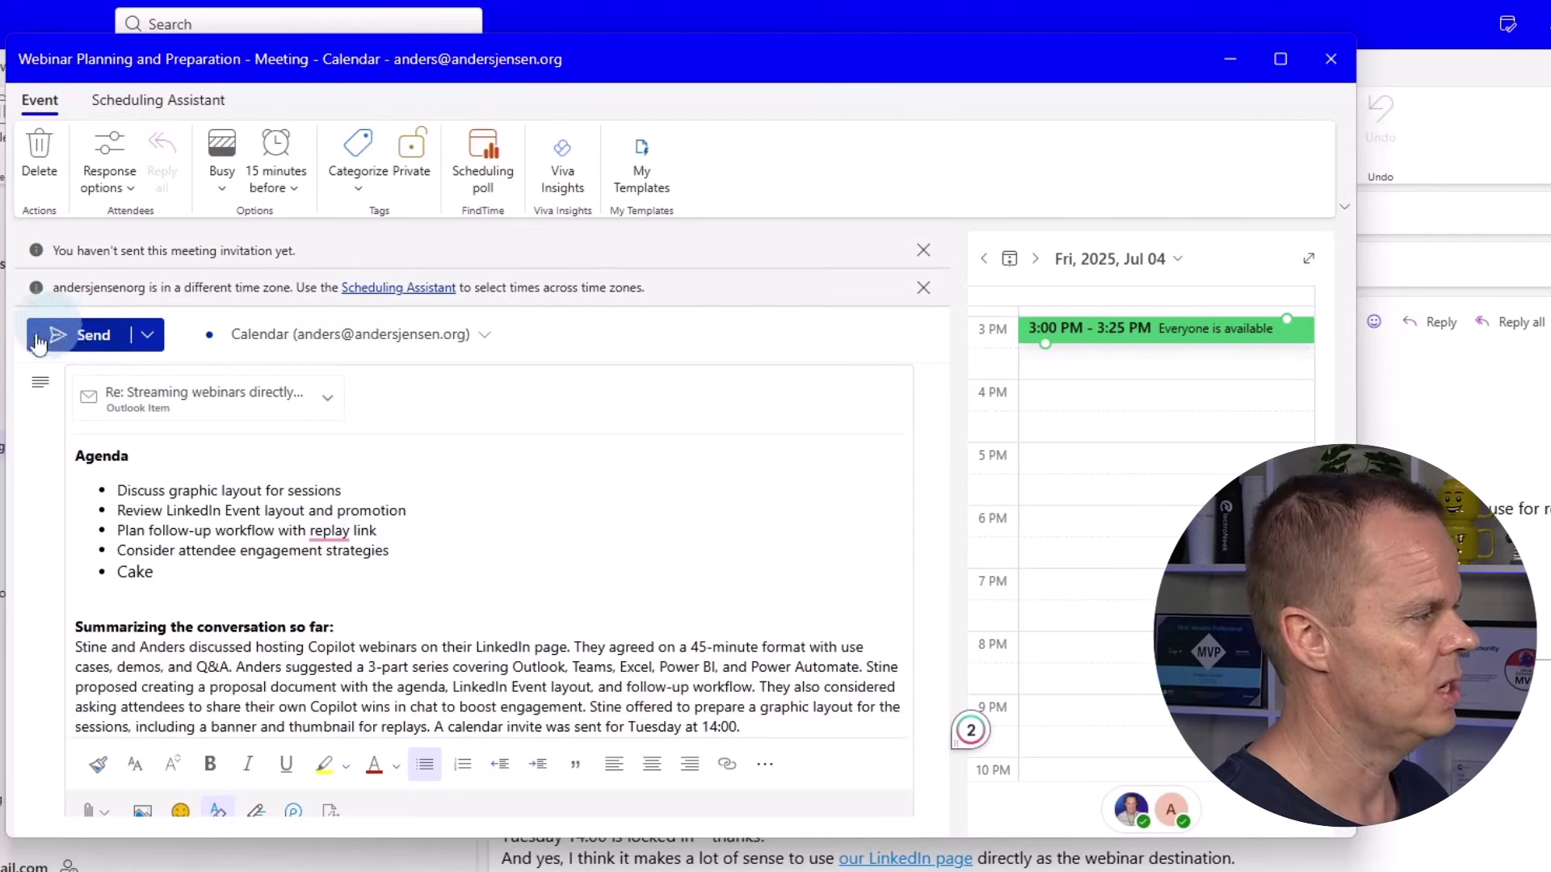
{"action": "left_click", "coordinate": [1334, 61]}
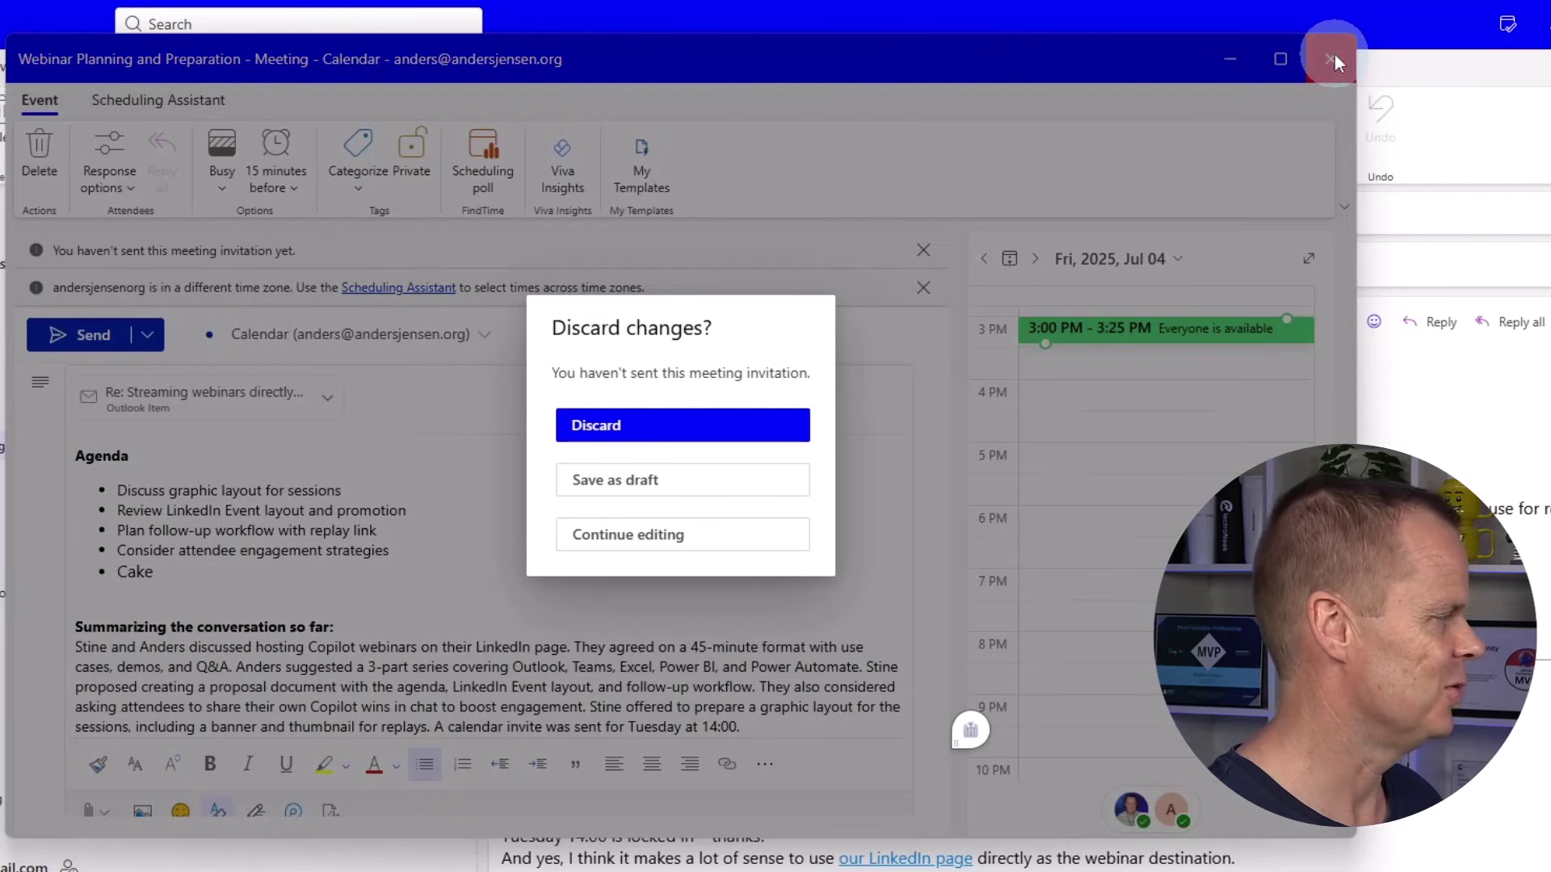
{"action": "left_click", "coordinate": [655, 432]}
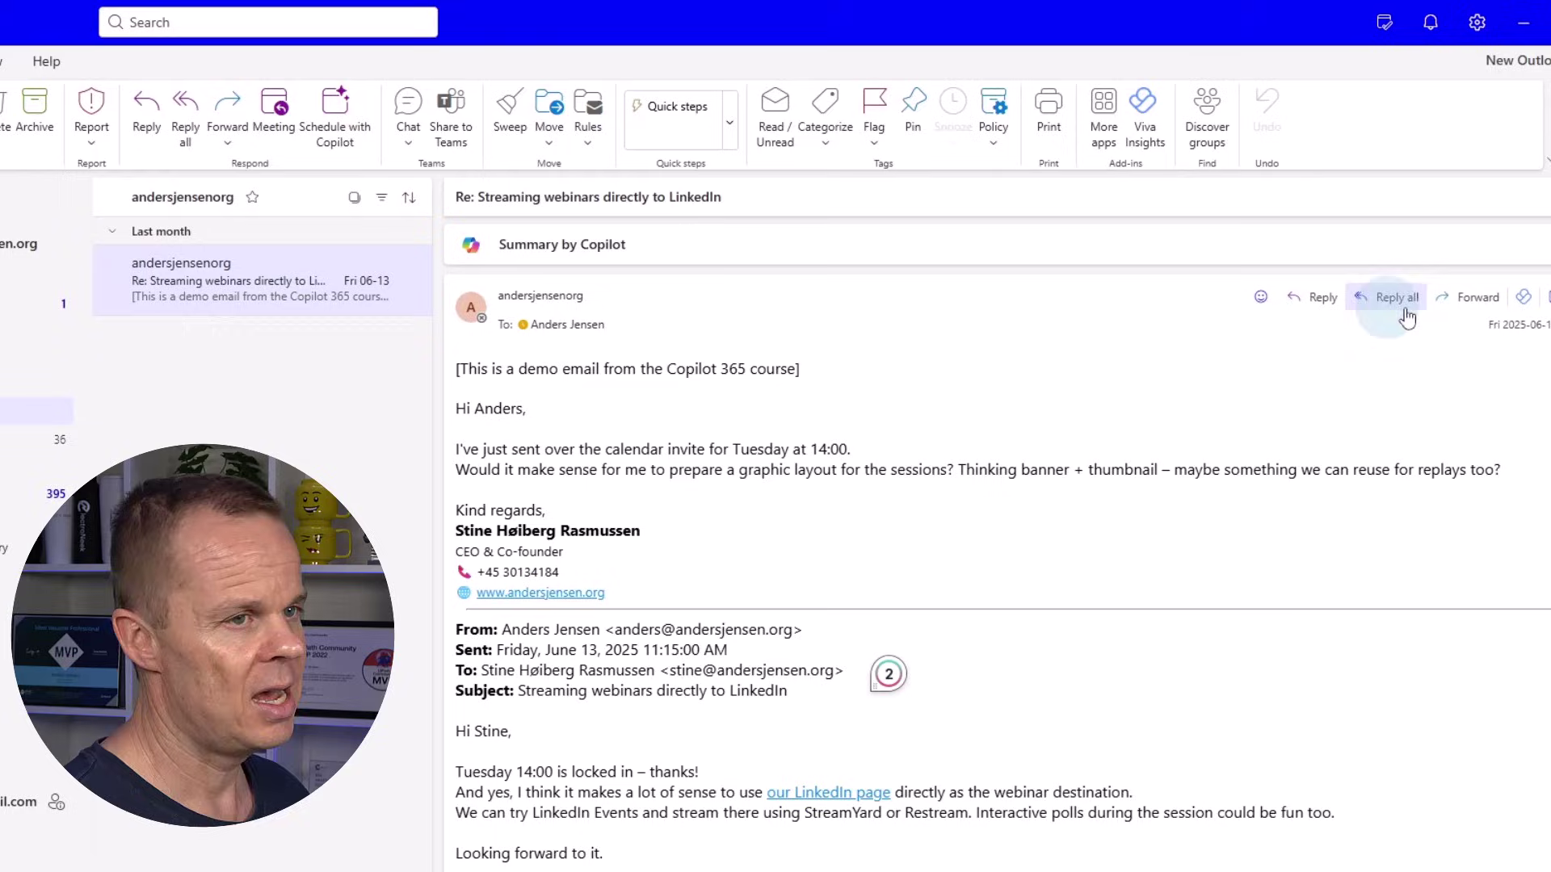
Open Copilot settings from the Copilot options menu and go to the Draft Instructions page
{"action": "left_click", "coordinate": [1477, 23]}
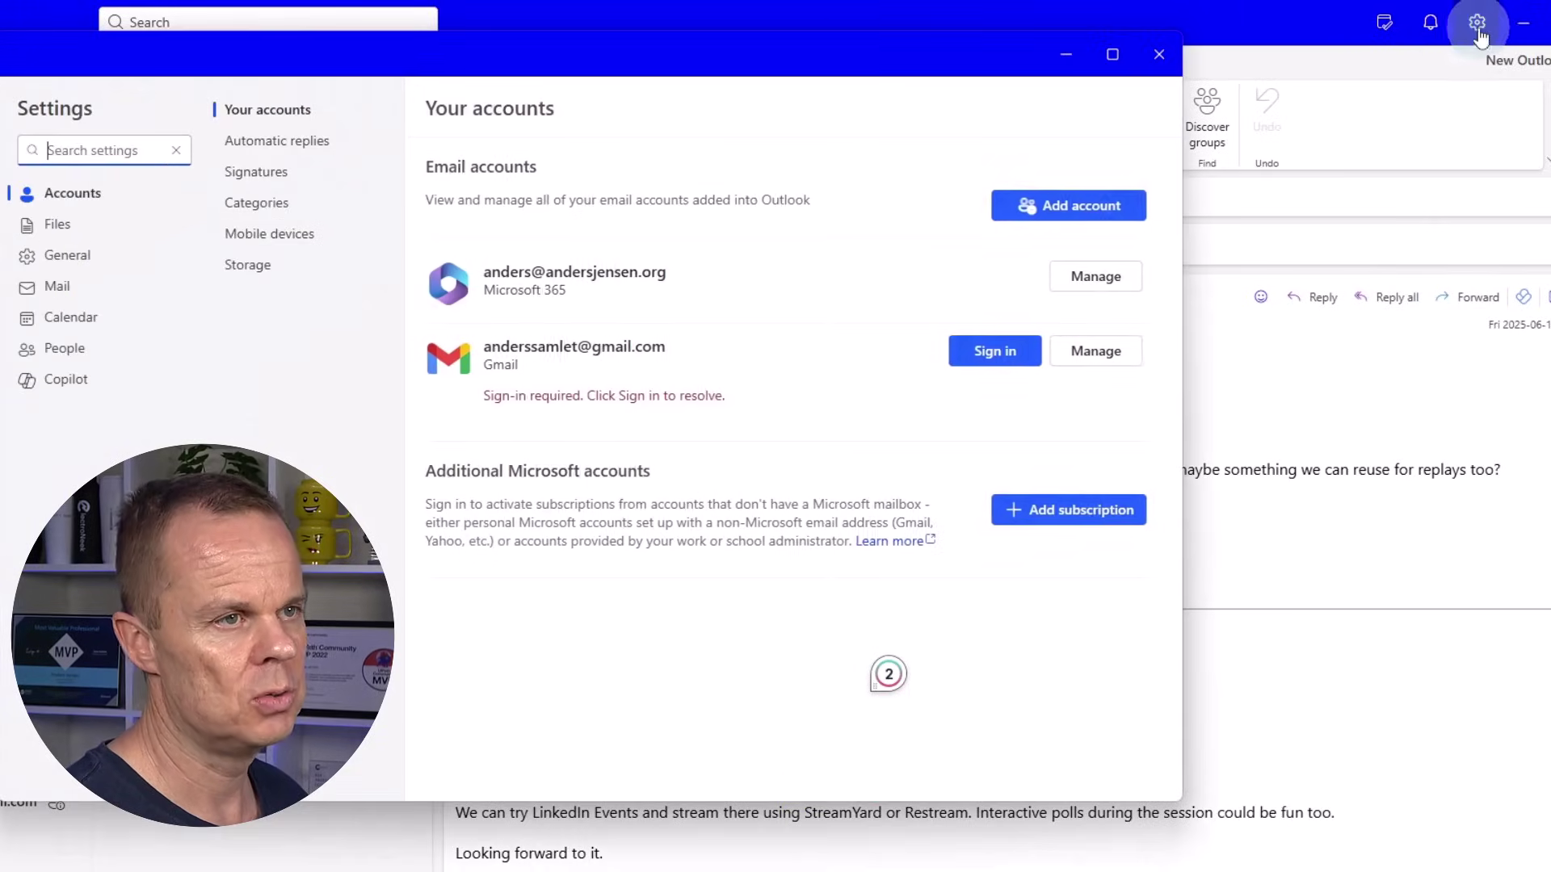
{"action": "left_click", "coordinate": [80, 383]}
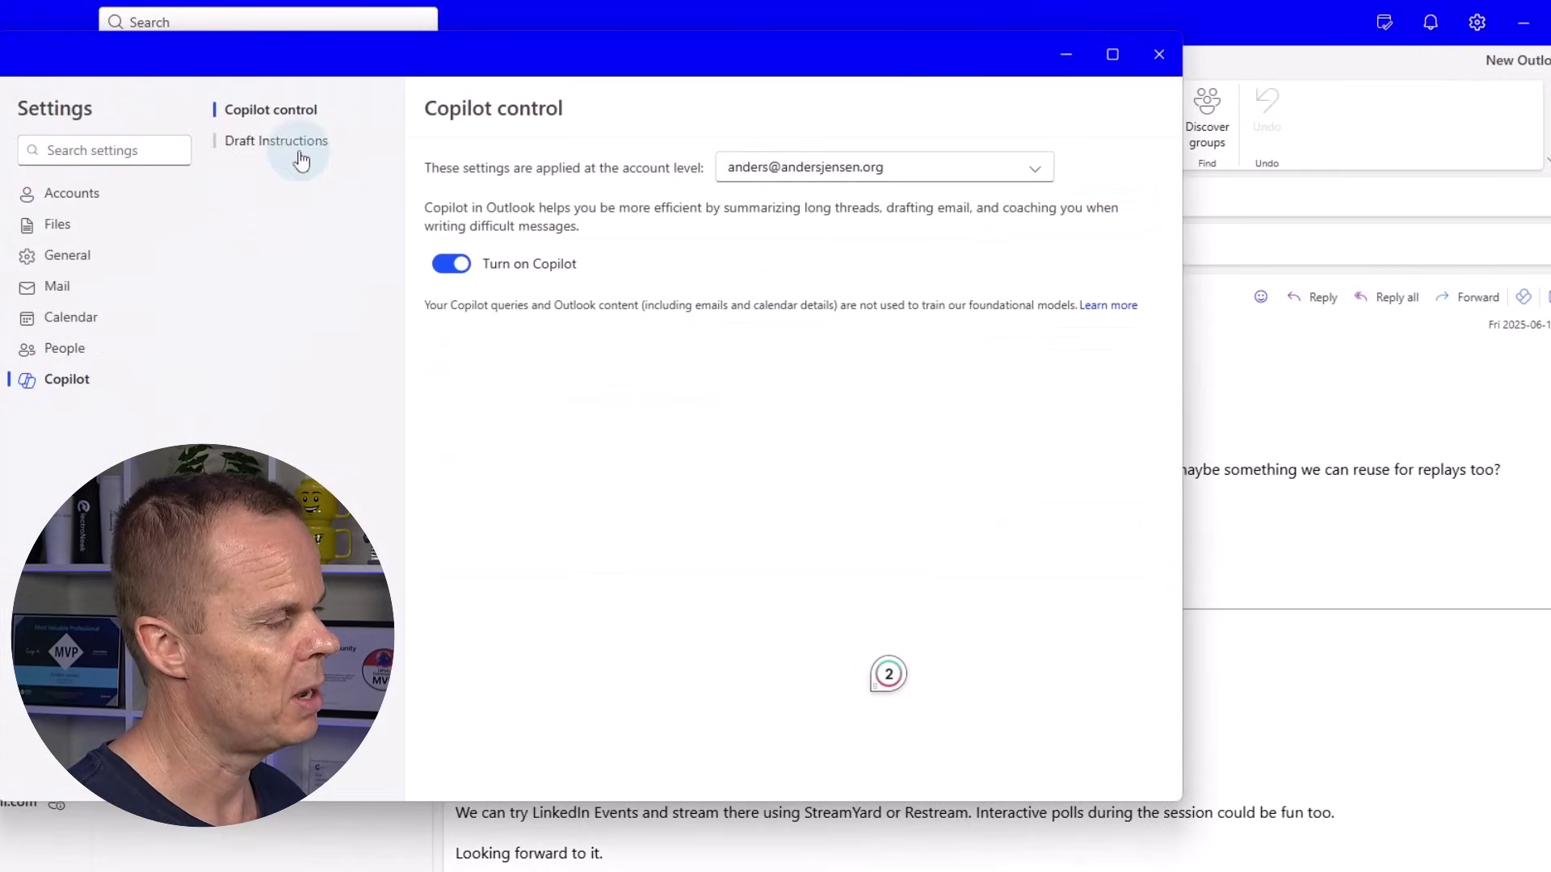
{"action": "left_click", "coordinate": [1171, 57]}
{"action": "left_click", "coordinate": [1548, 166]}
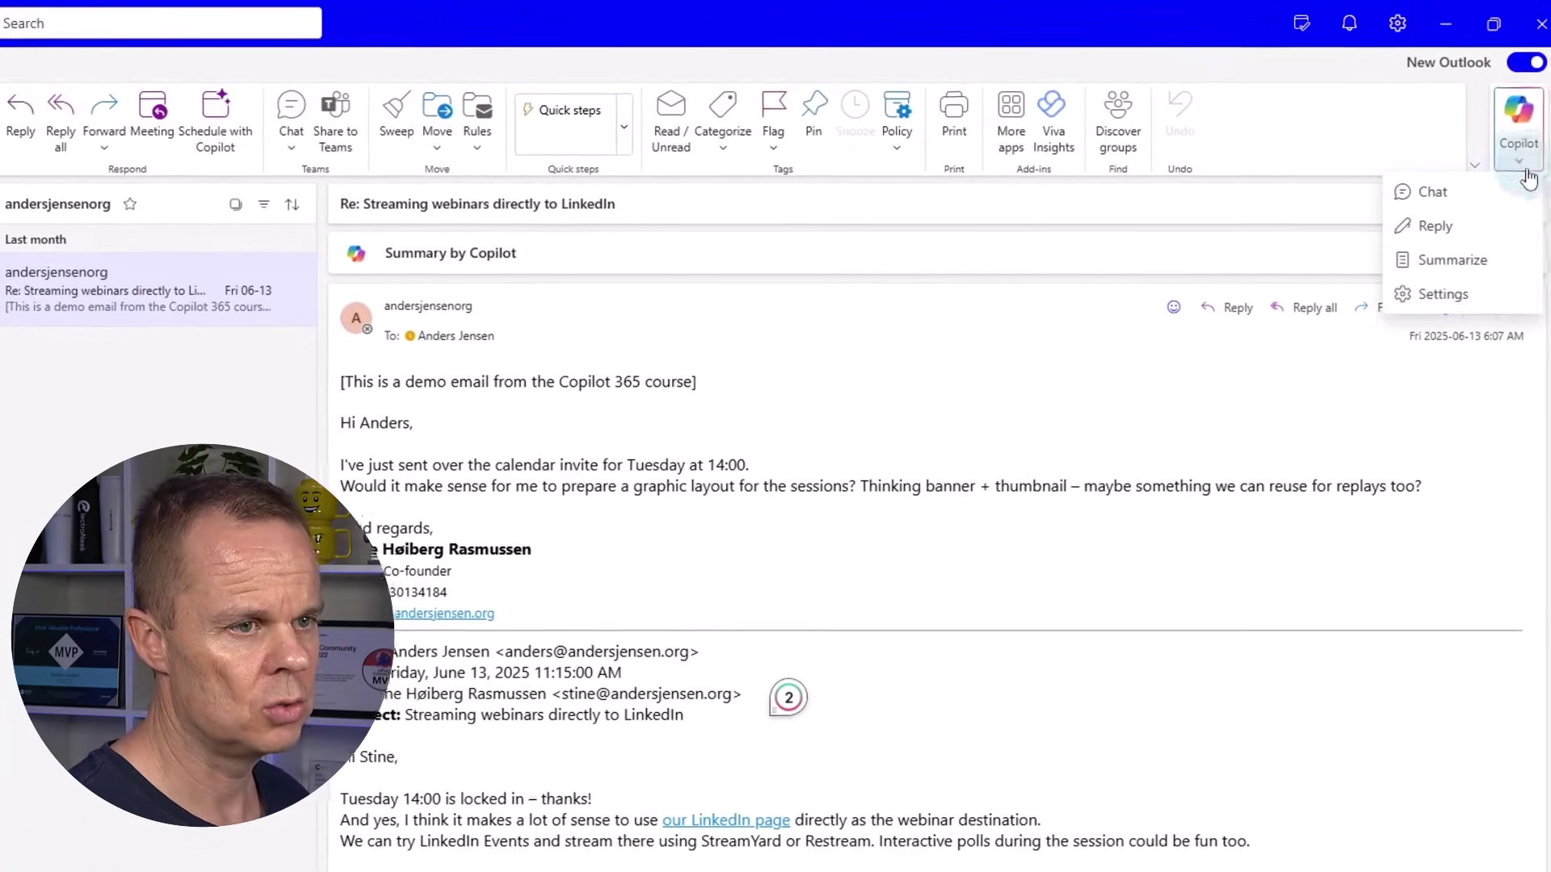
{"action": "left_click", "coordinate": [1480, 283]}
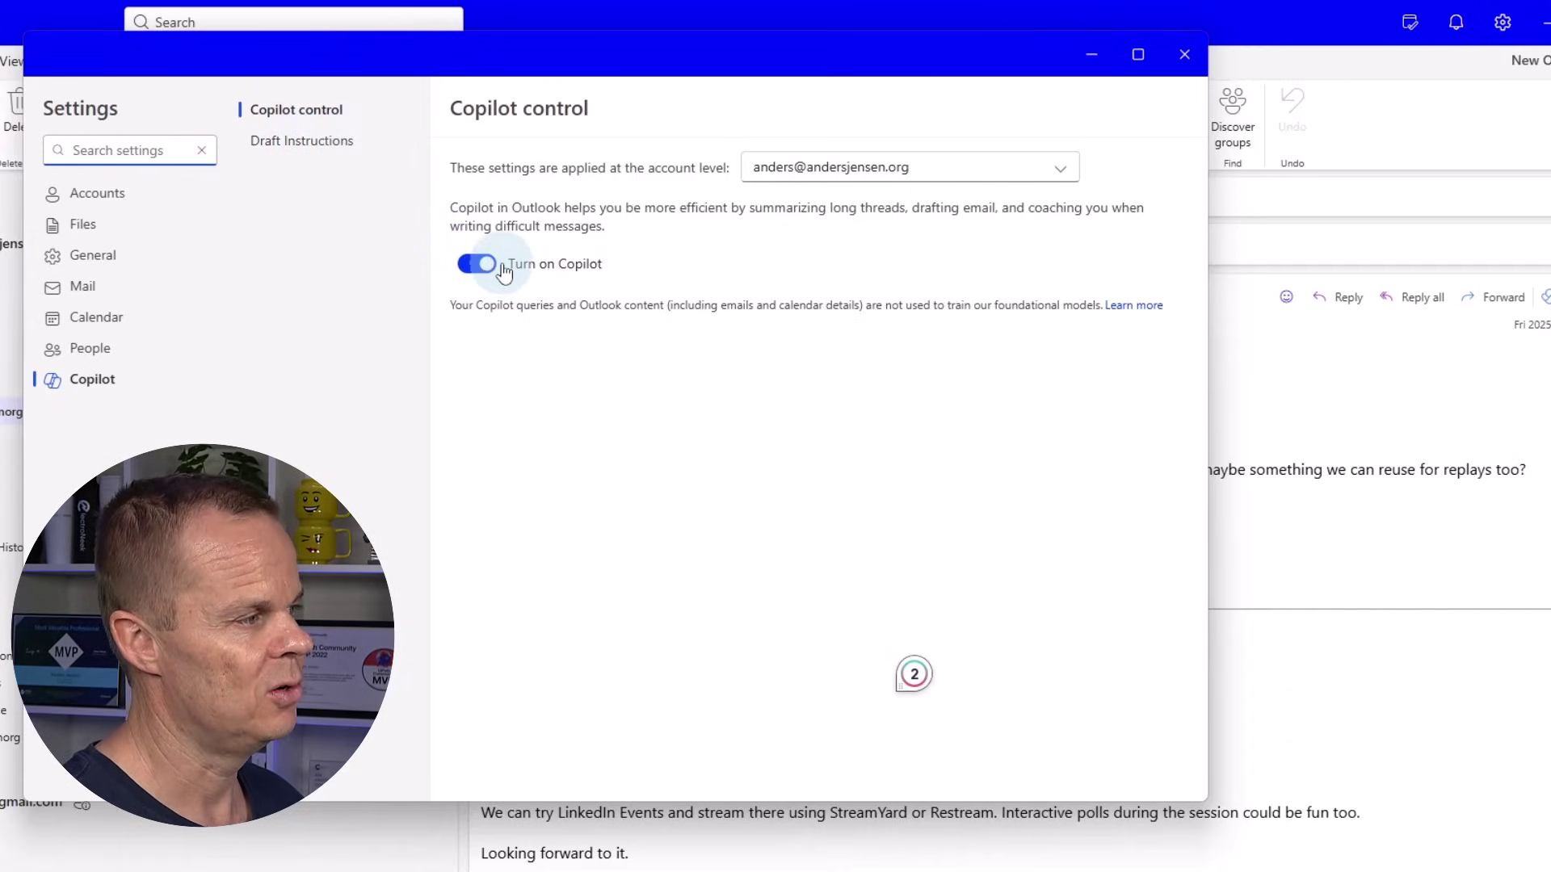
{"action": "left_click", "coordinate": [298, 161]}
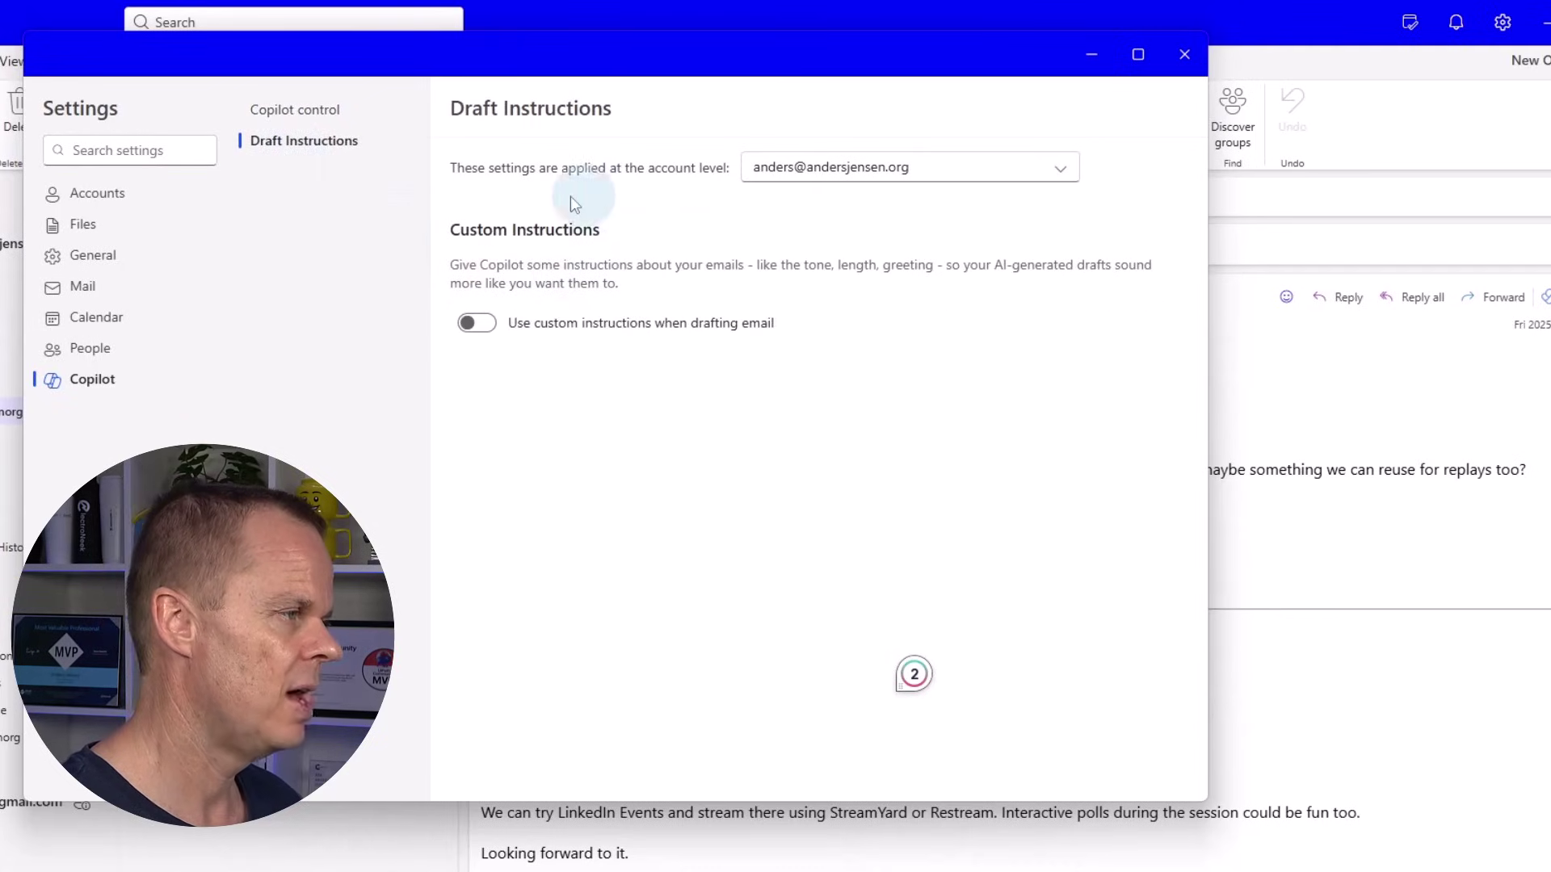
Enable custom drafting instructions and replace 'Always reply in one sentence' with 'Start with a professional greeting'
{"action": "left_click", "coordinate": [482, 325]}
{"action": "left_click", "coordinate": [542, 372]}
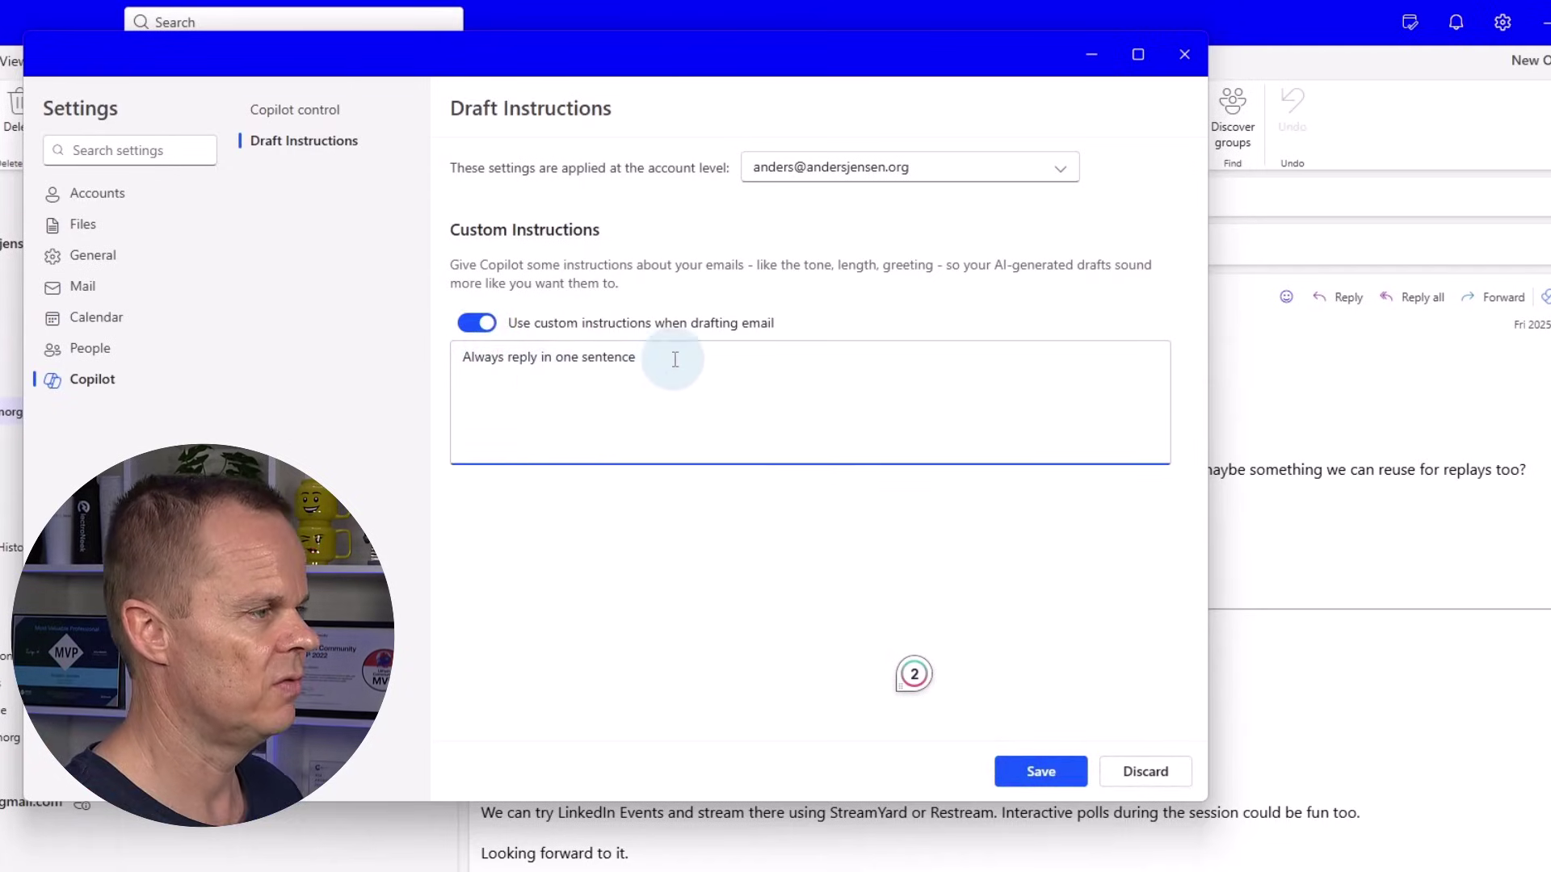
{"action": "left_click_drag", "start_coordinate": [673, 358], "coordinate": [461, 360]}
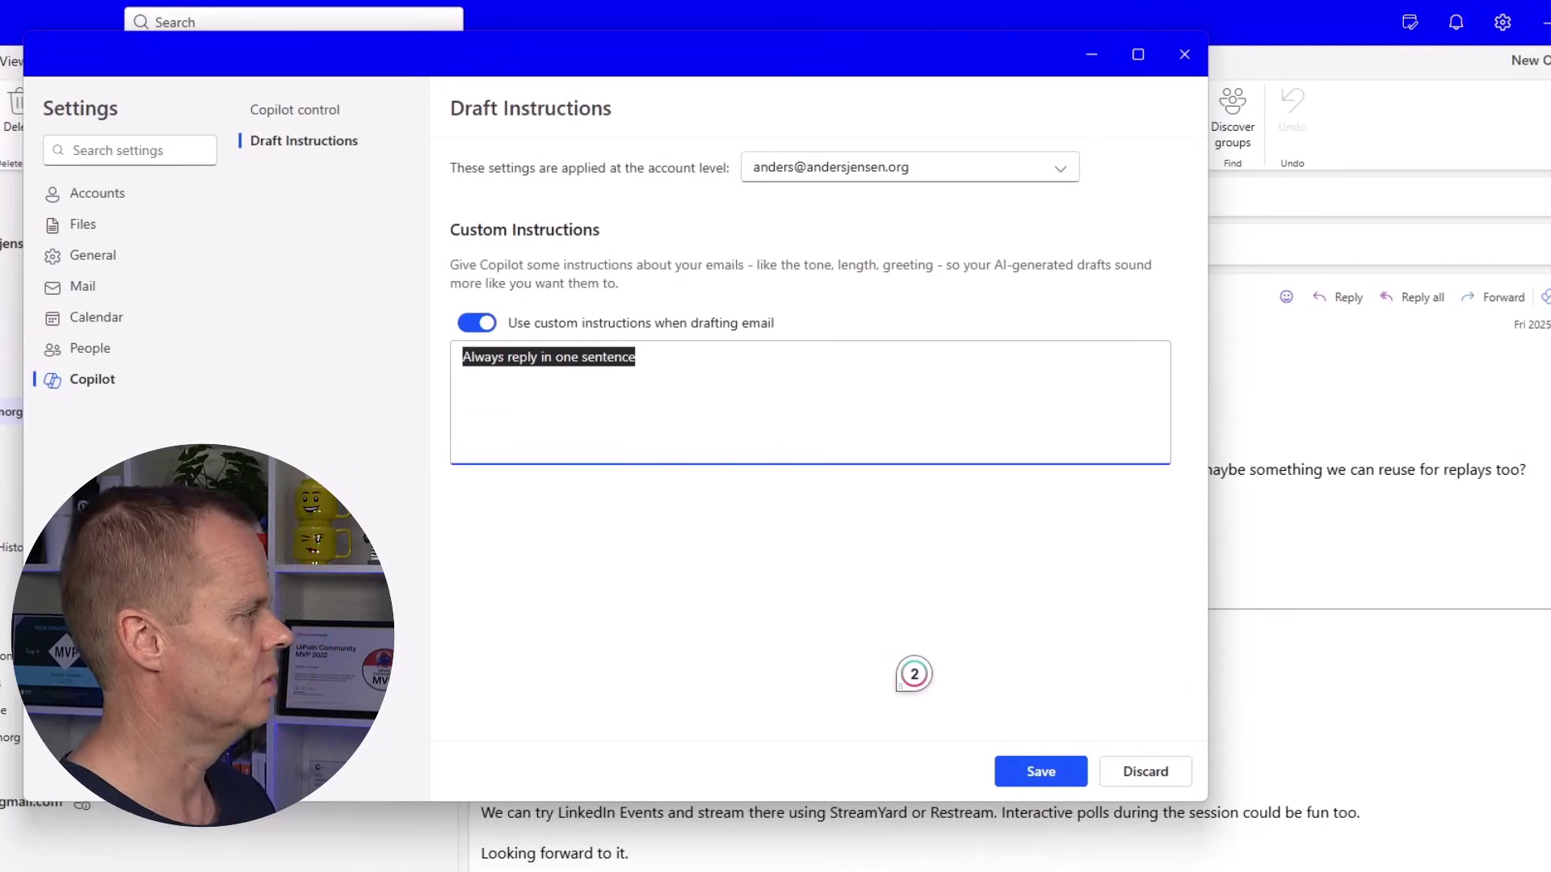
{"action": "key", "text": "BackSpace"}
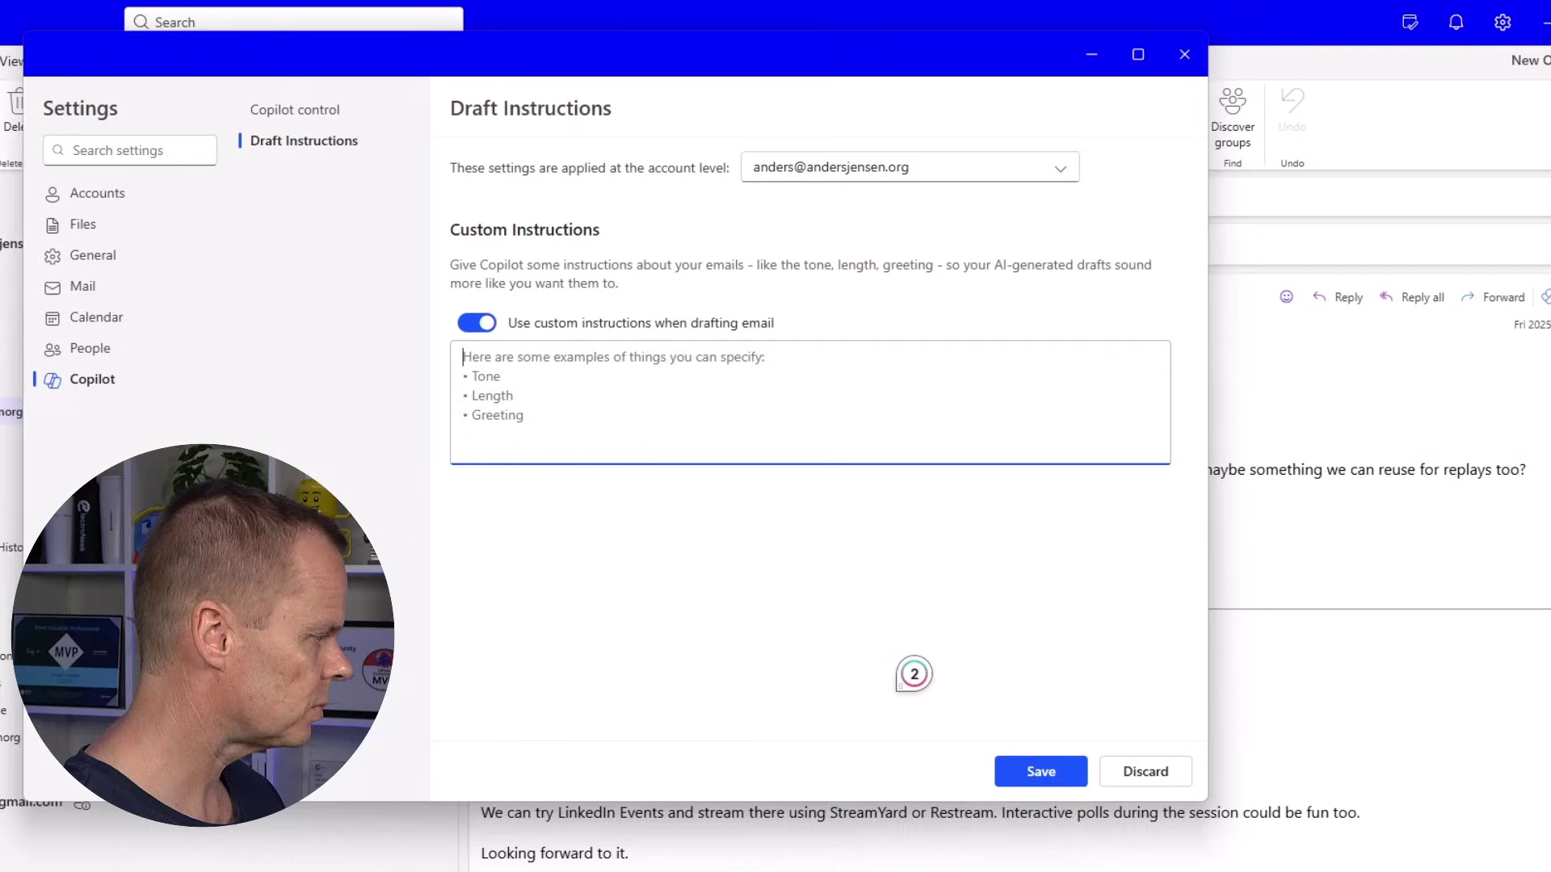
{"action": "type", "text": "Start with a pr"}
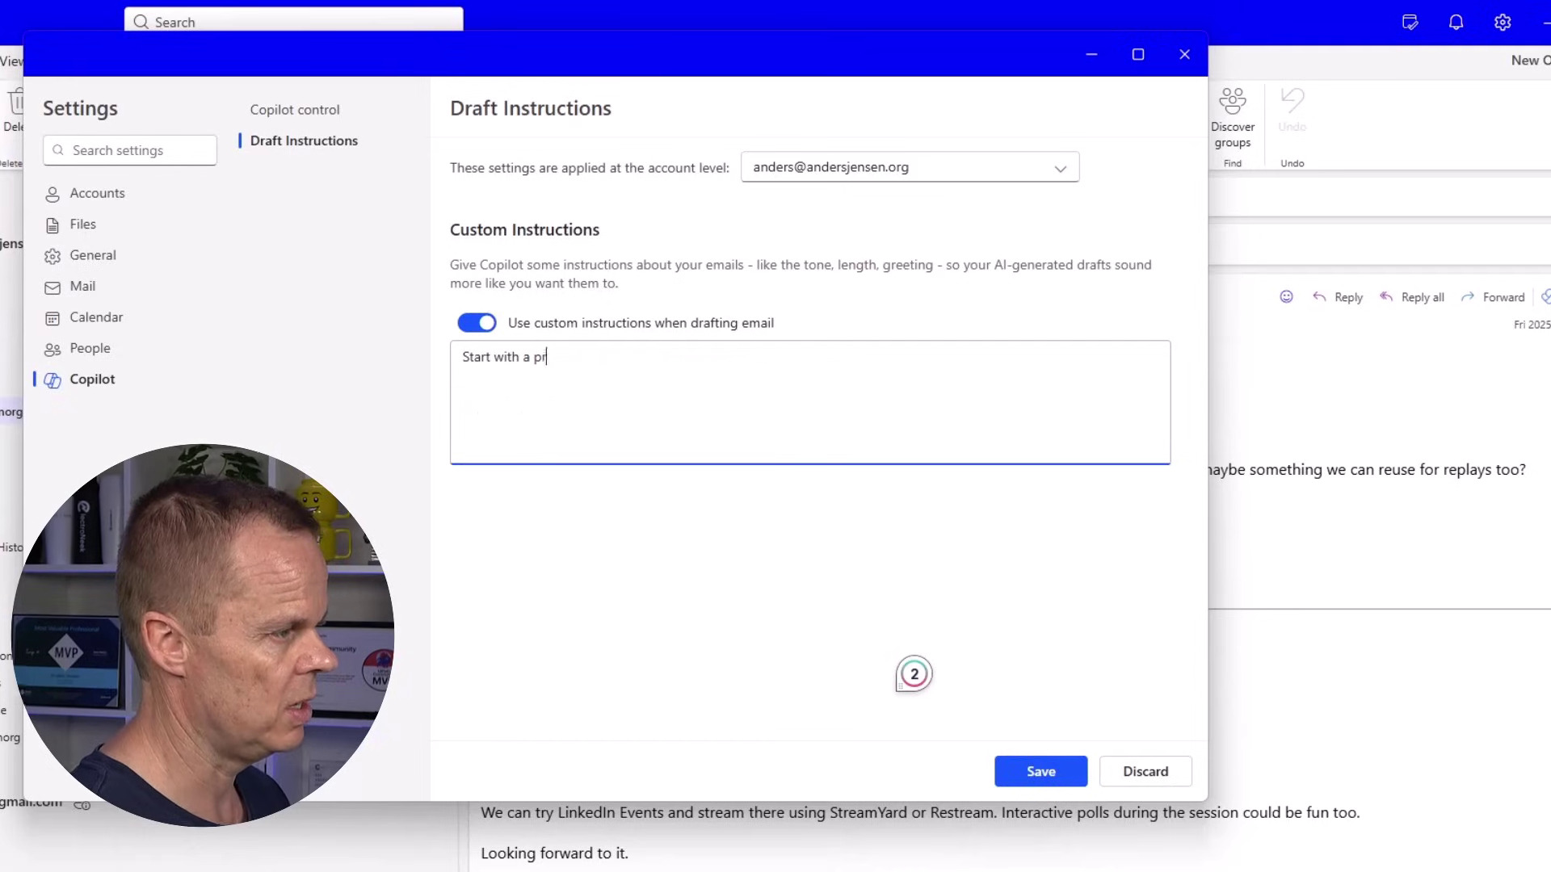
{"action": "type", "text": "ofgessio"}
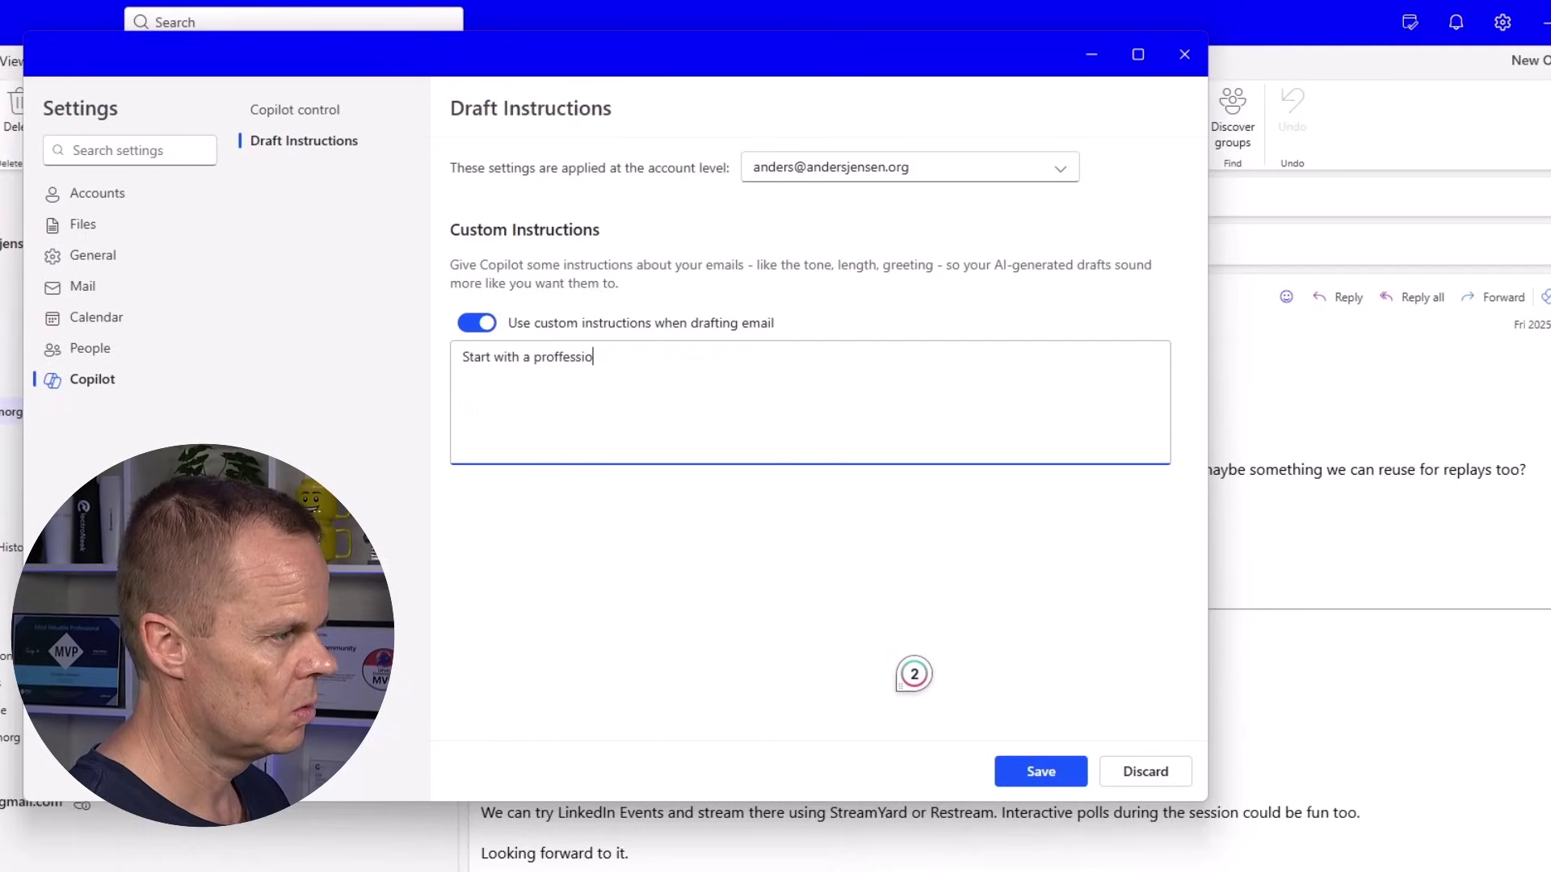
{"action": "type", "text": "nal greeting"}
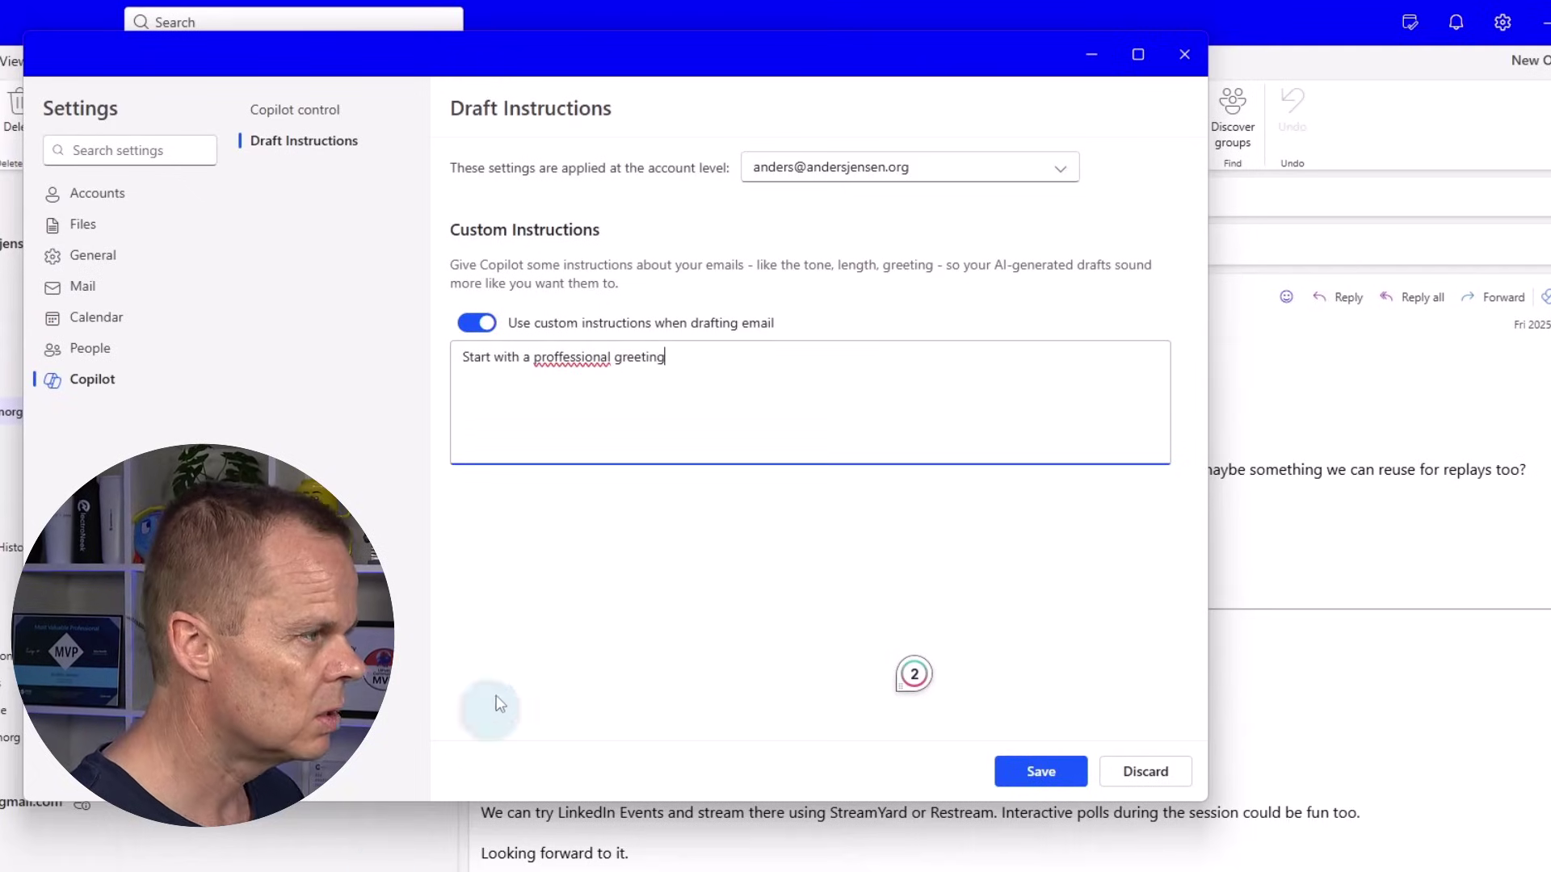
{"action": "left_click", "coordinate": [567, 361]}
{"action": "key", "text": "BackSpace"}
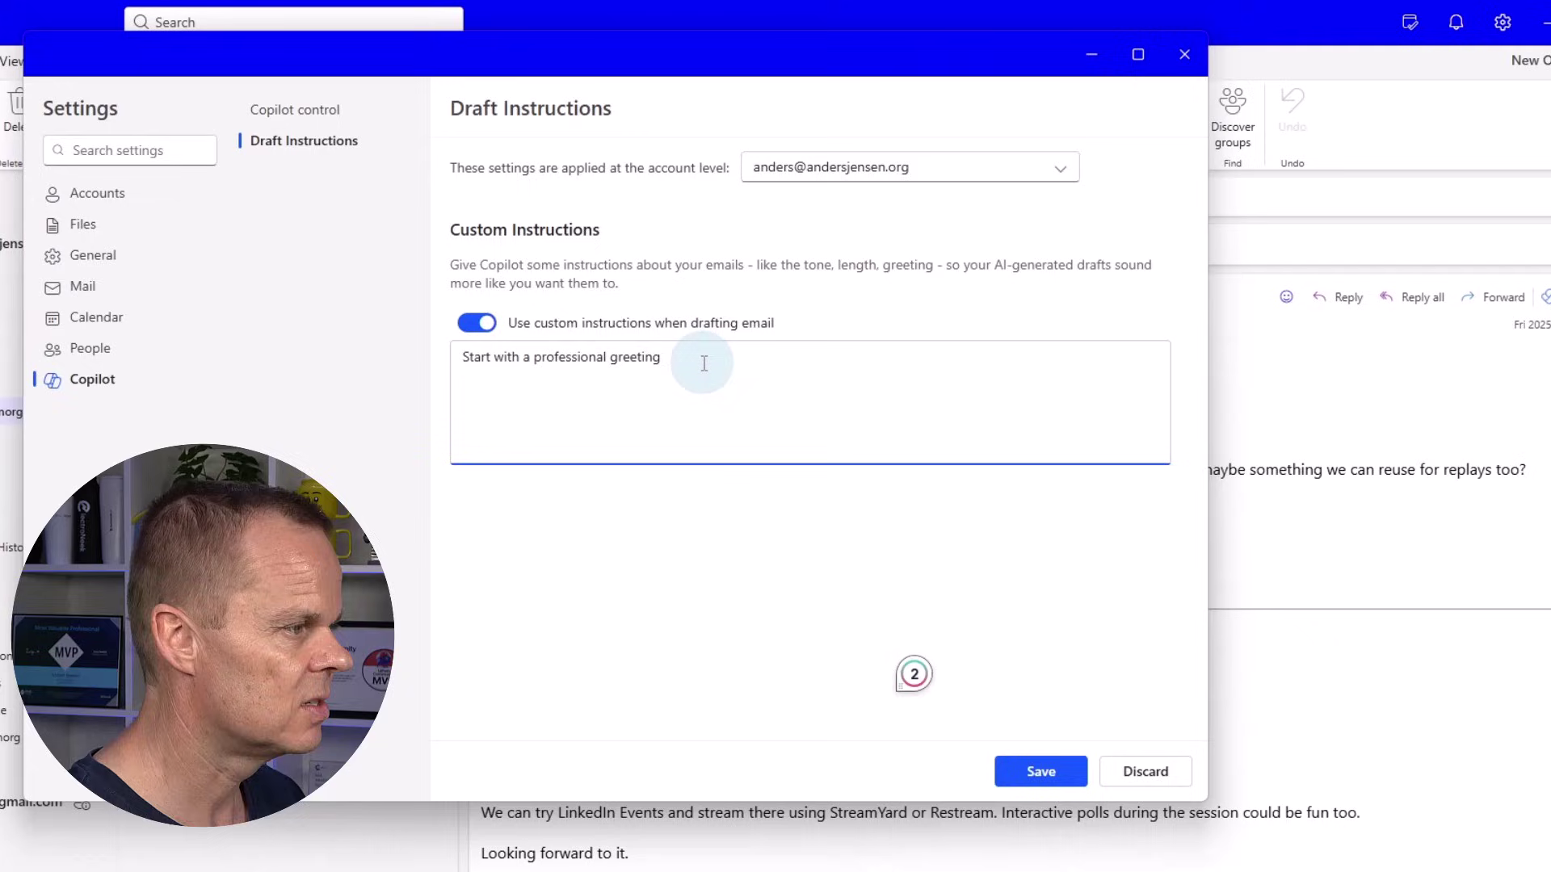
{"action": "left_click", "coordinate": [794, 372]}
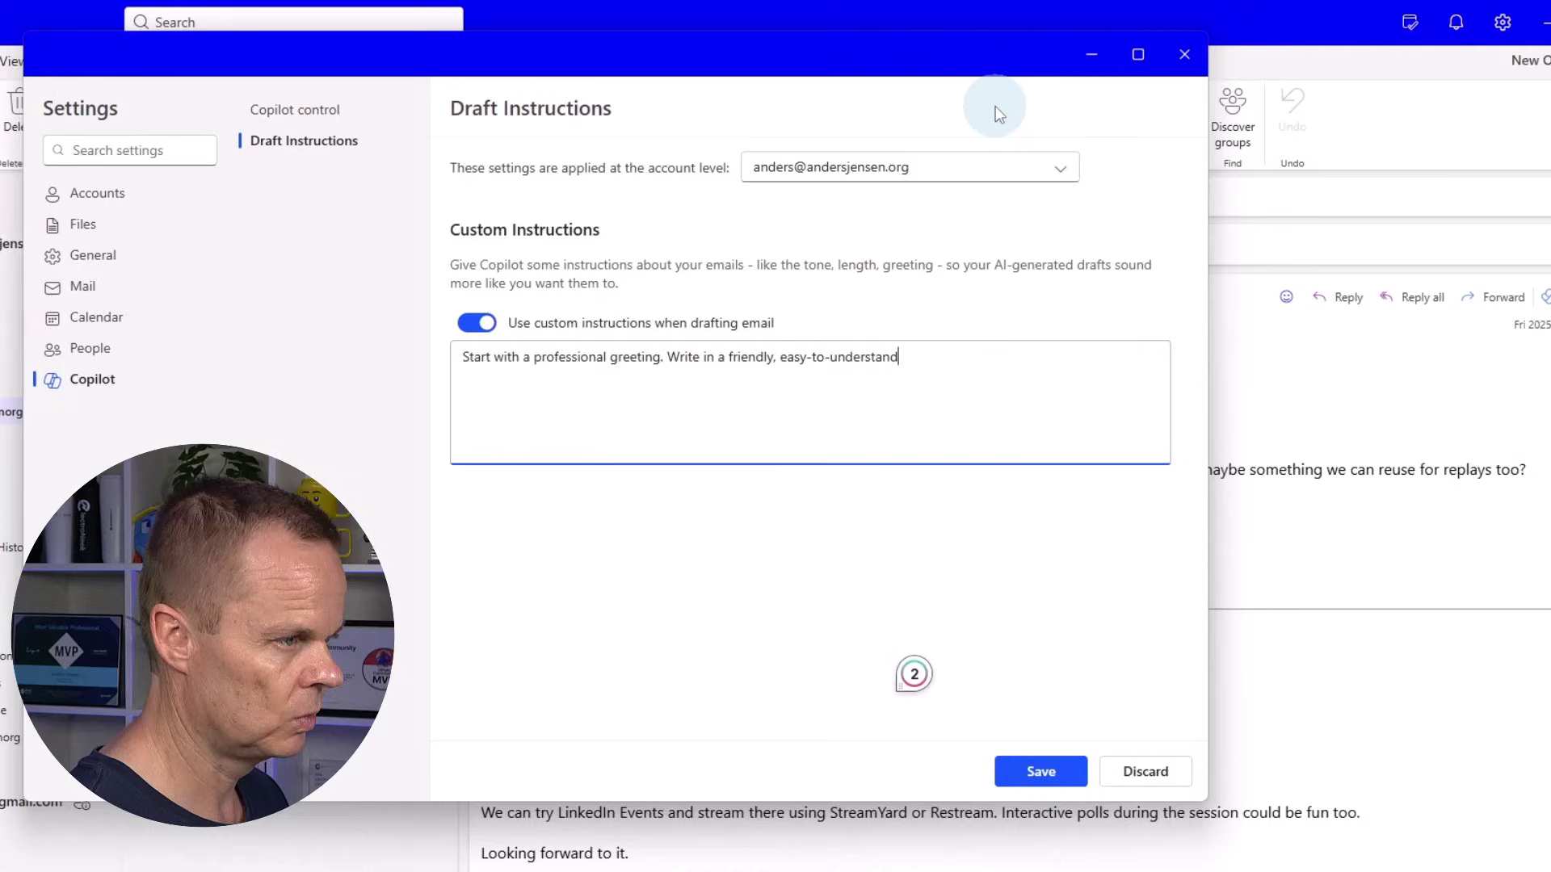
Finish the instructions with a friendly tone, 'avoid filler words. End with a joke.', and save
{"action": "type", "text": "one and a"}
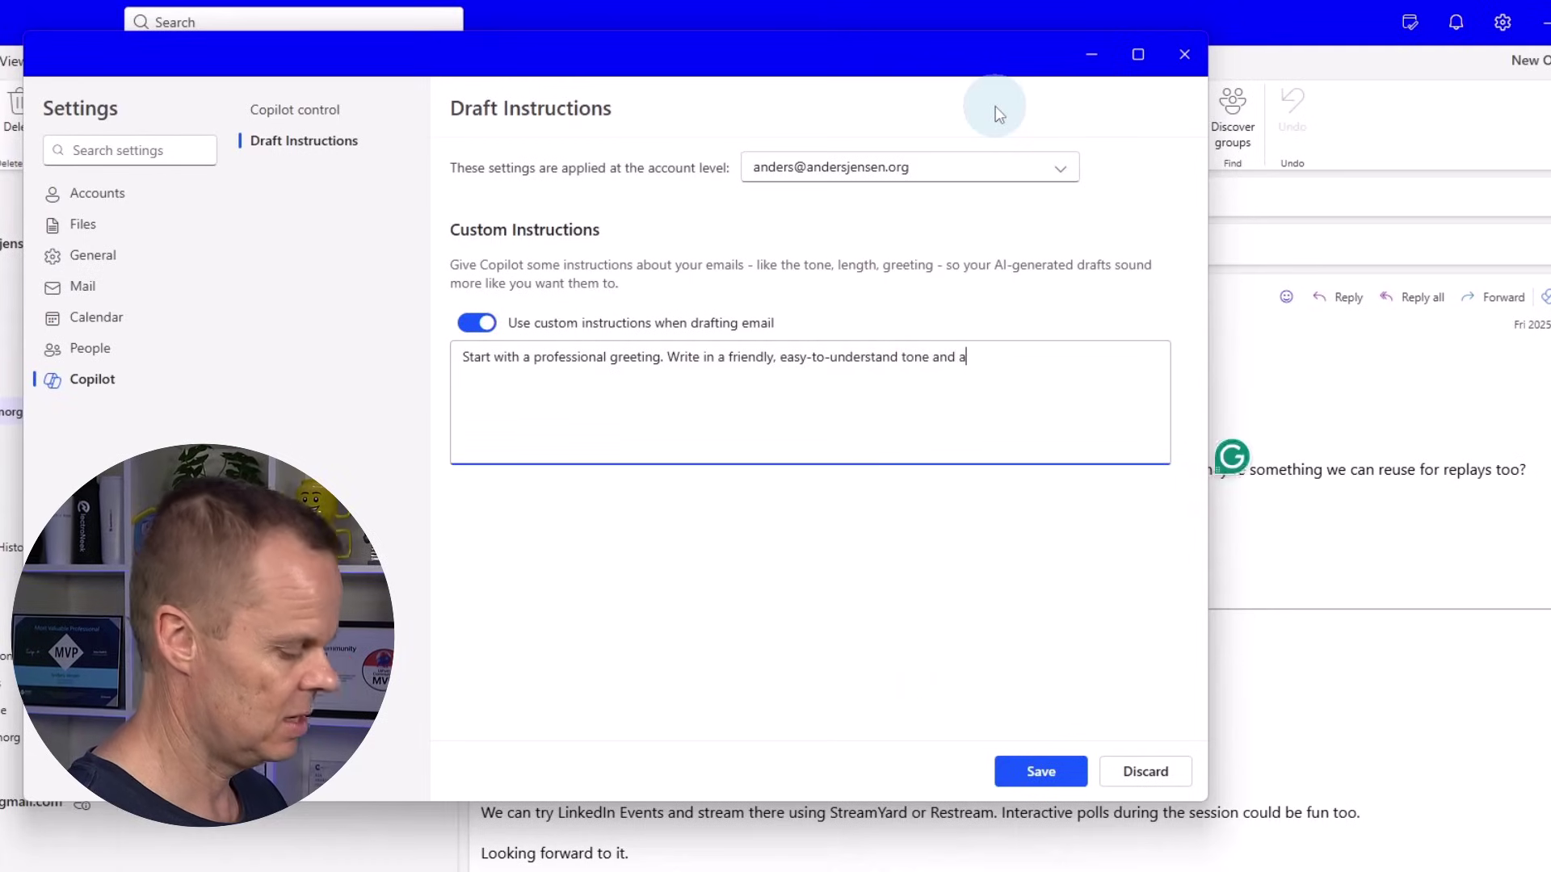
{"action": "type", "text": "void fi"}
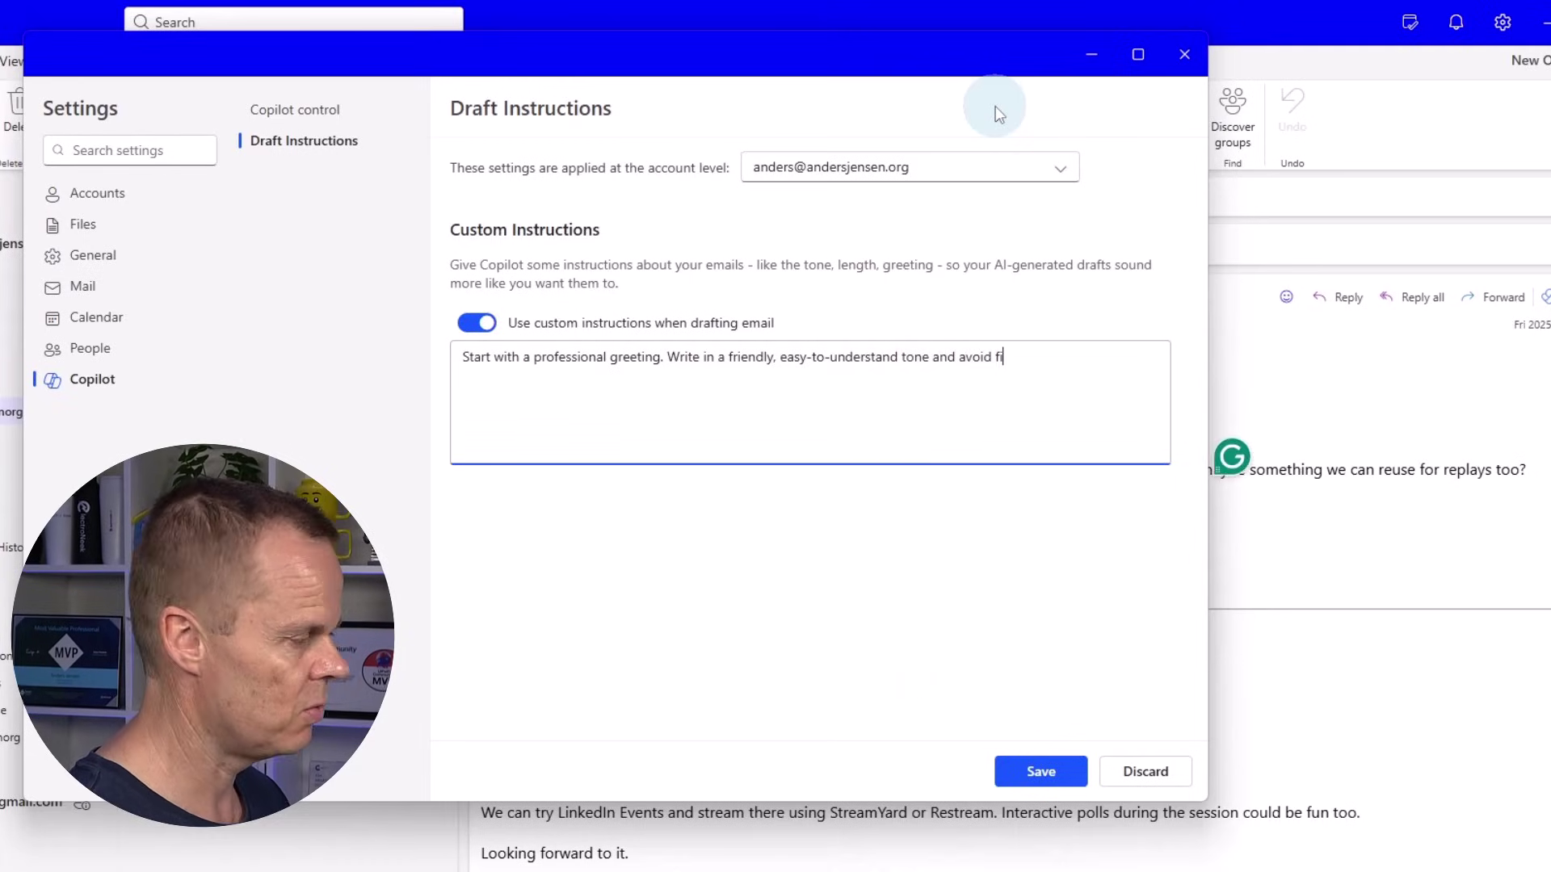
{"action": "type", "text": "ller wrod. I"}
{"action": "key", "text": "BackSpace"}
{"action": "key", "text": "BackSpace"}
{"action": "key", "text": "BackSpace"}
{"action": "key", "text": "BackSpace"}
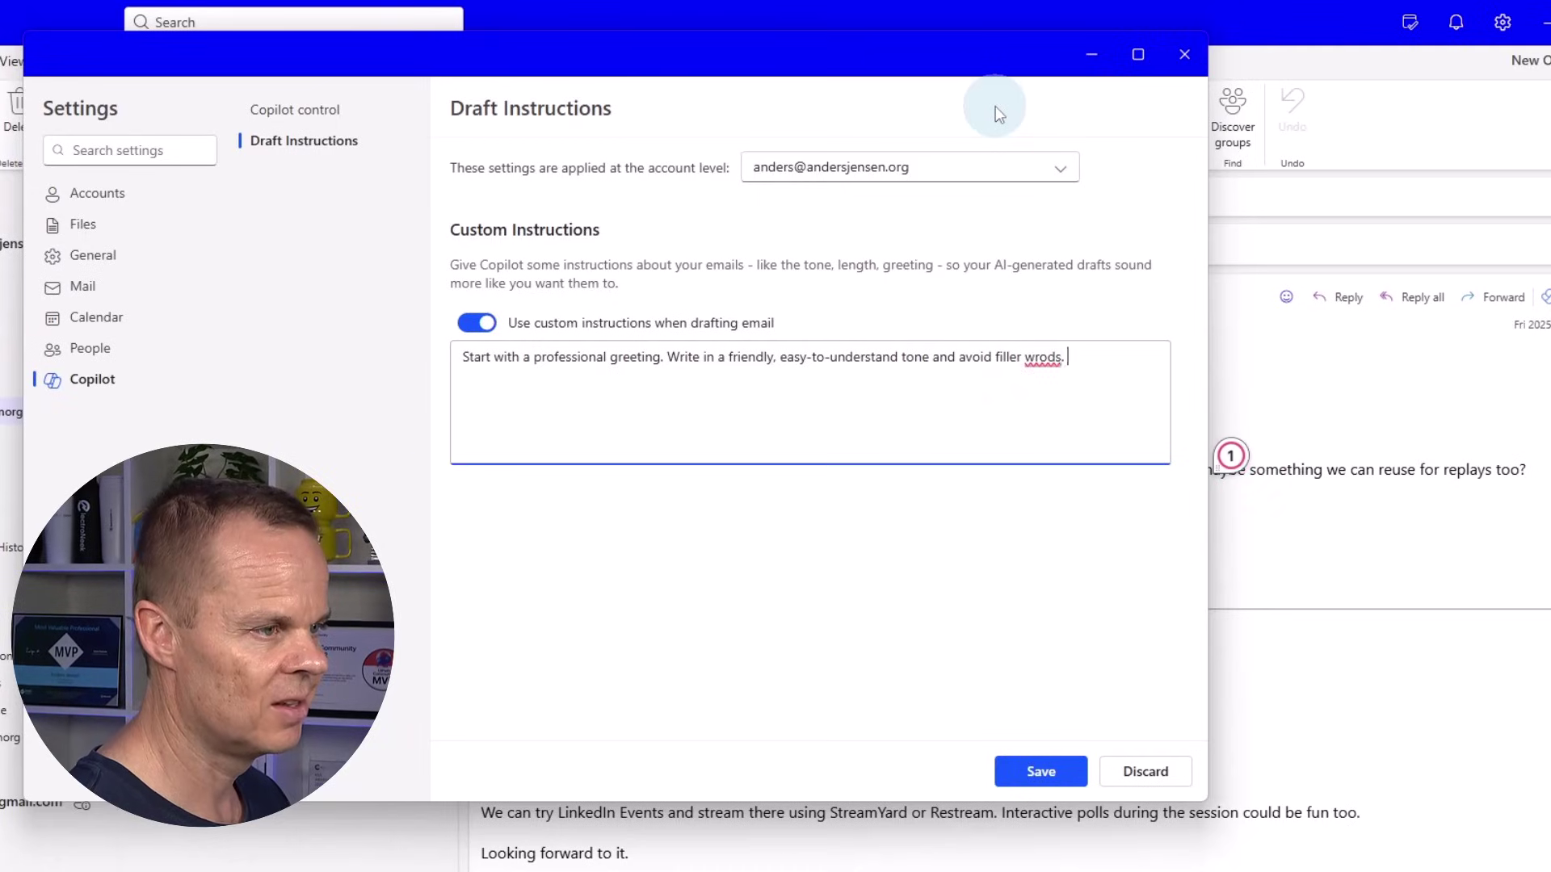
{"action": "type", "text": "ds. End"}
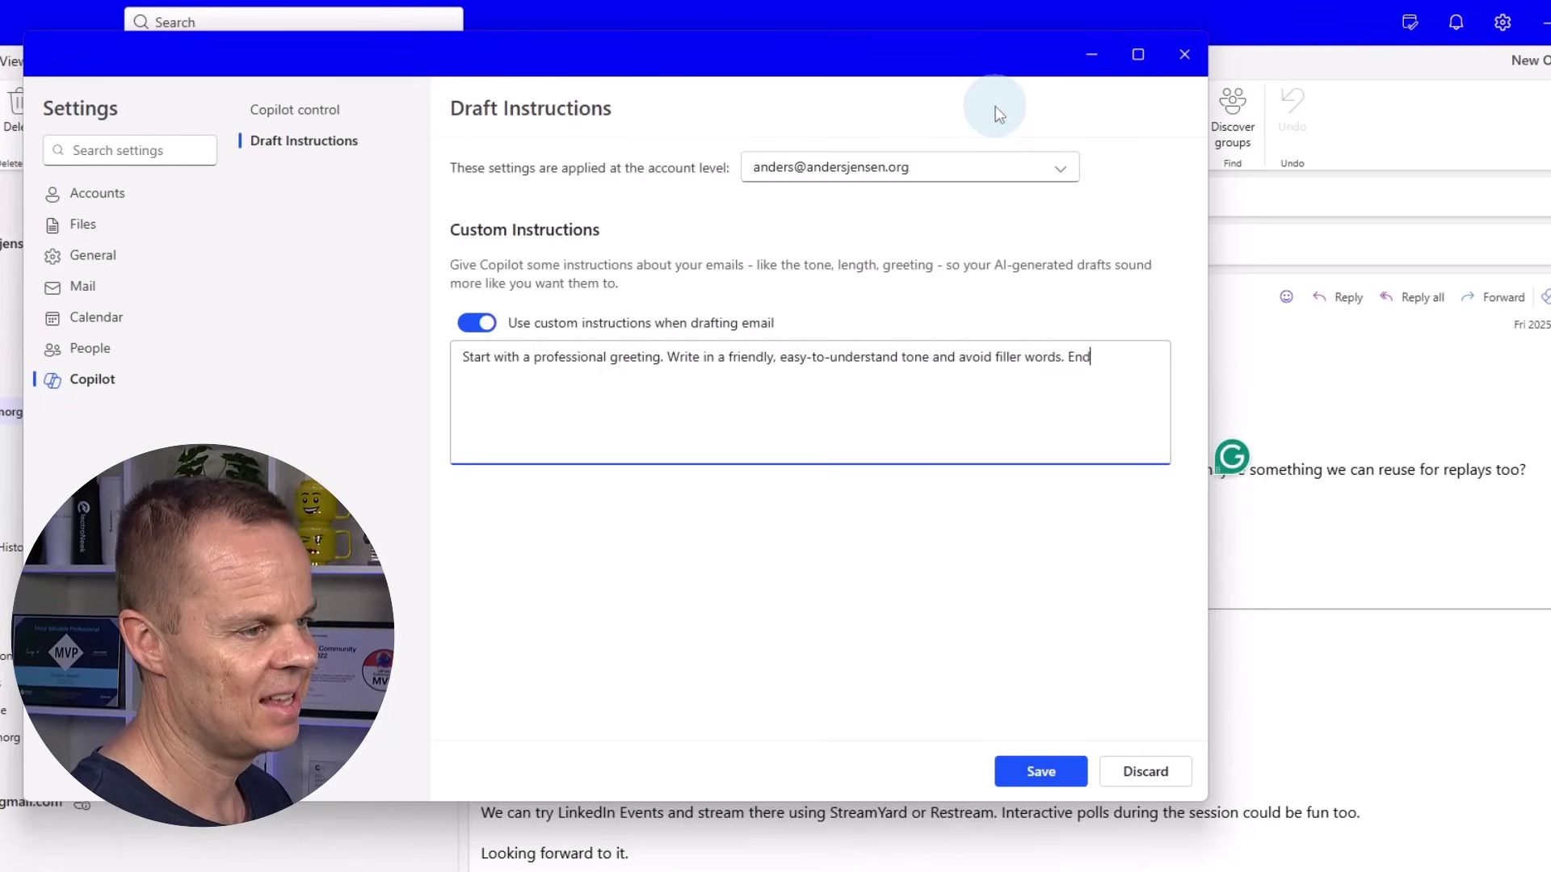
{"action": "type", "text": " with a joe.,"}
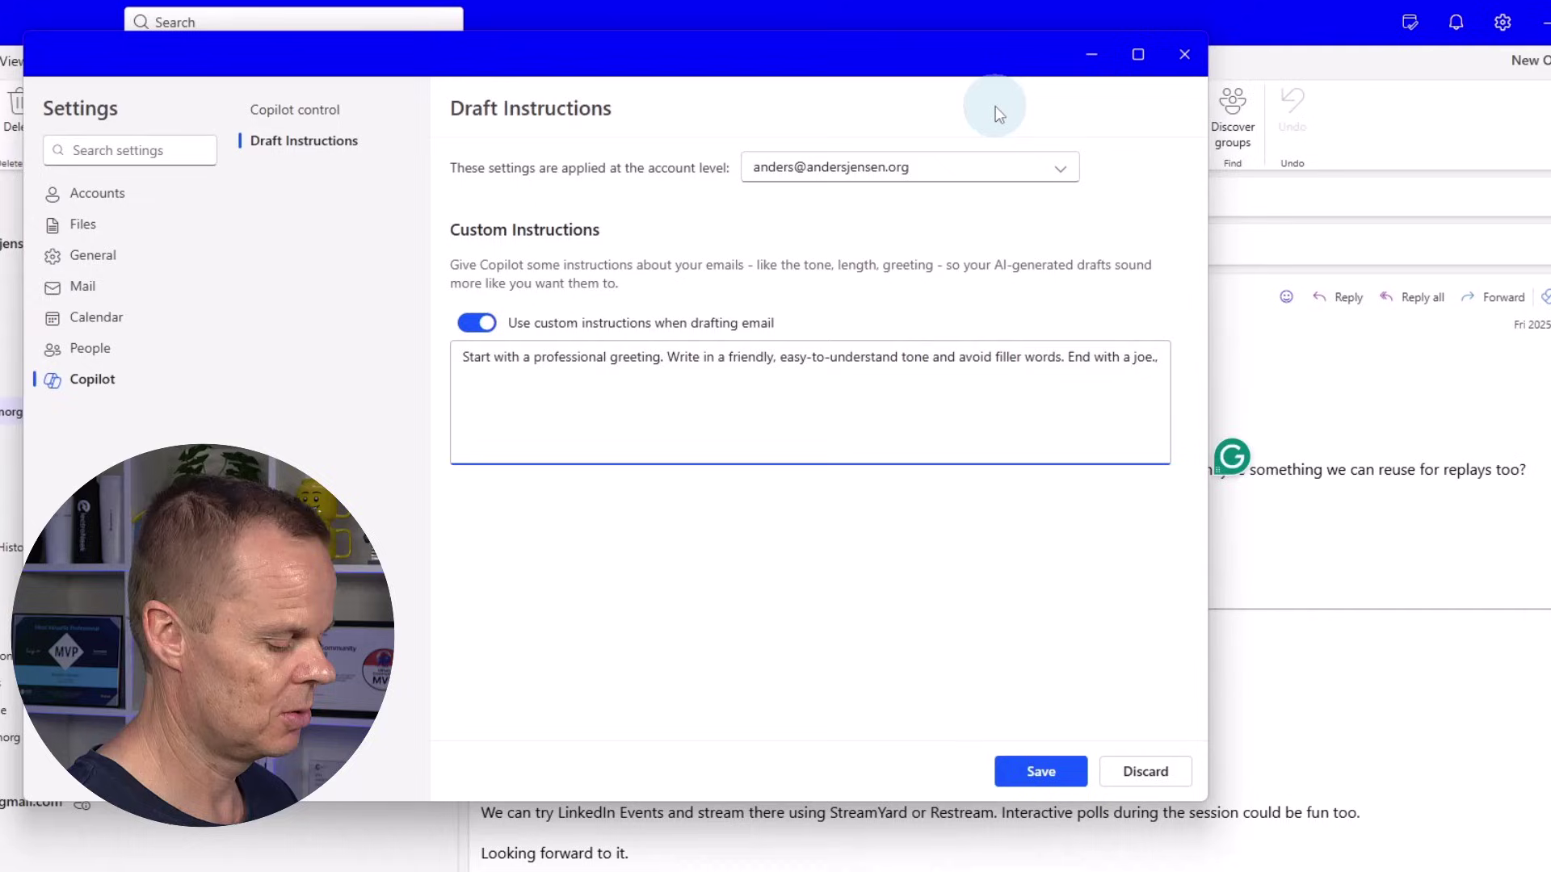
{"action": "key", "text": "BackSpace"}
{"action": "key", "text": "BackSpace"}
{"action": "key", "text": "BackSpace"}
{"action": "type", "text": "ke"}
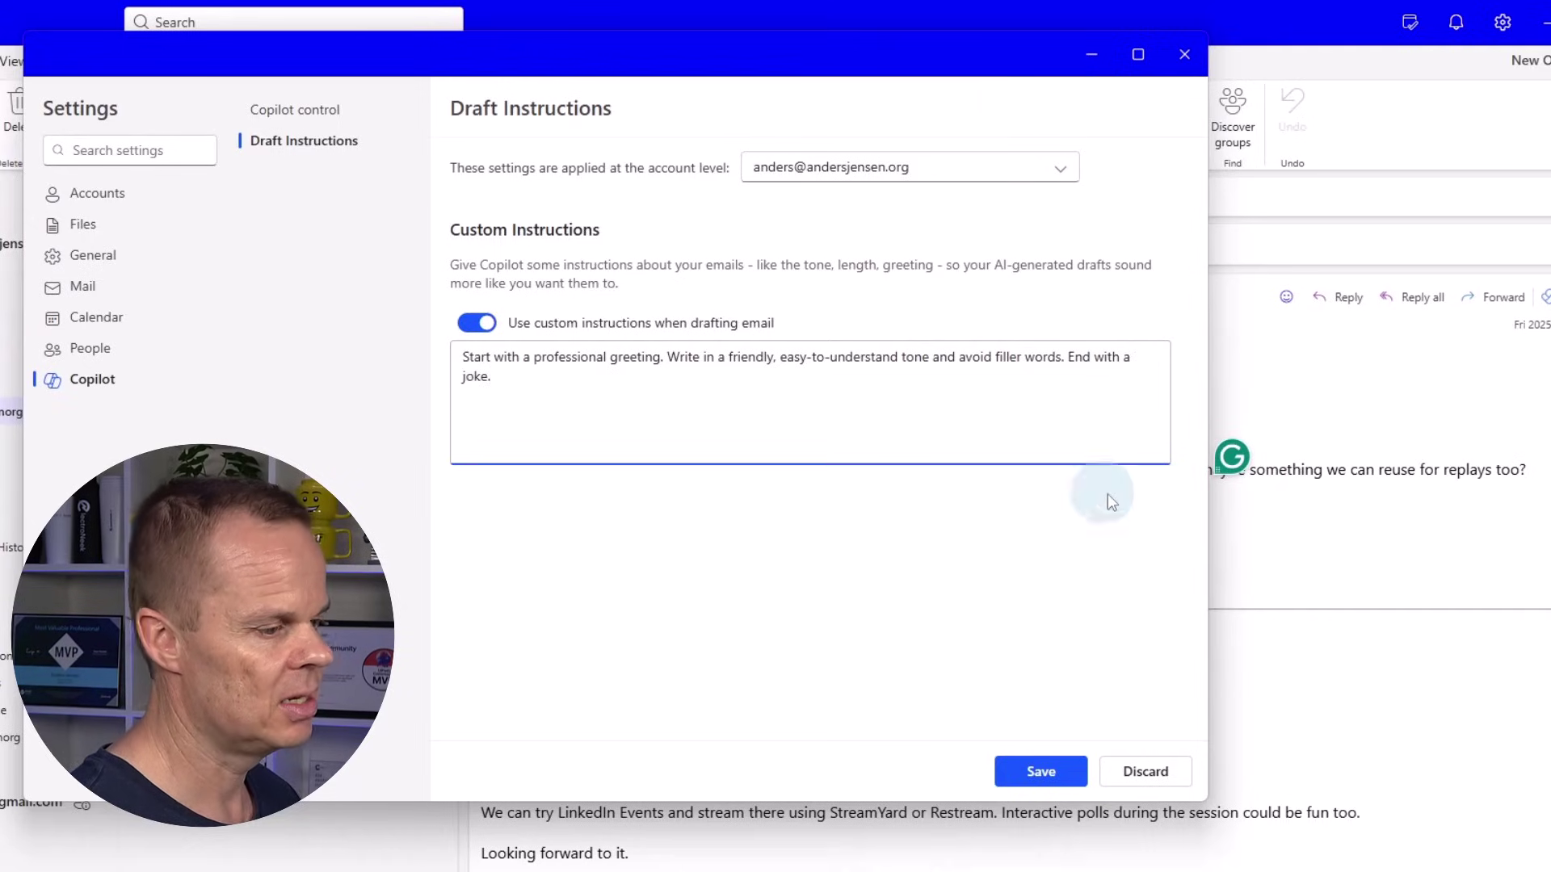
{"action": "left_click", "coordinate": [1022, 772]}
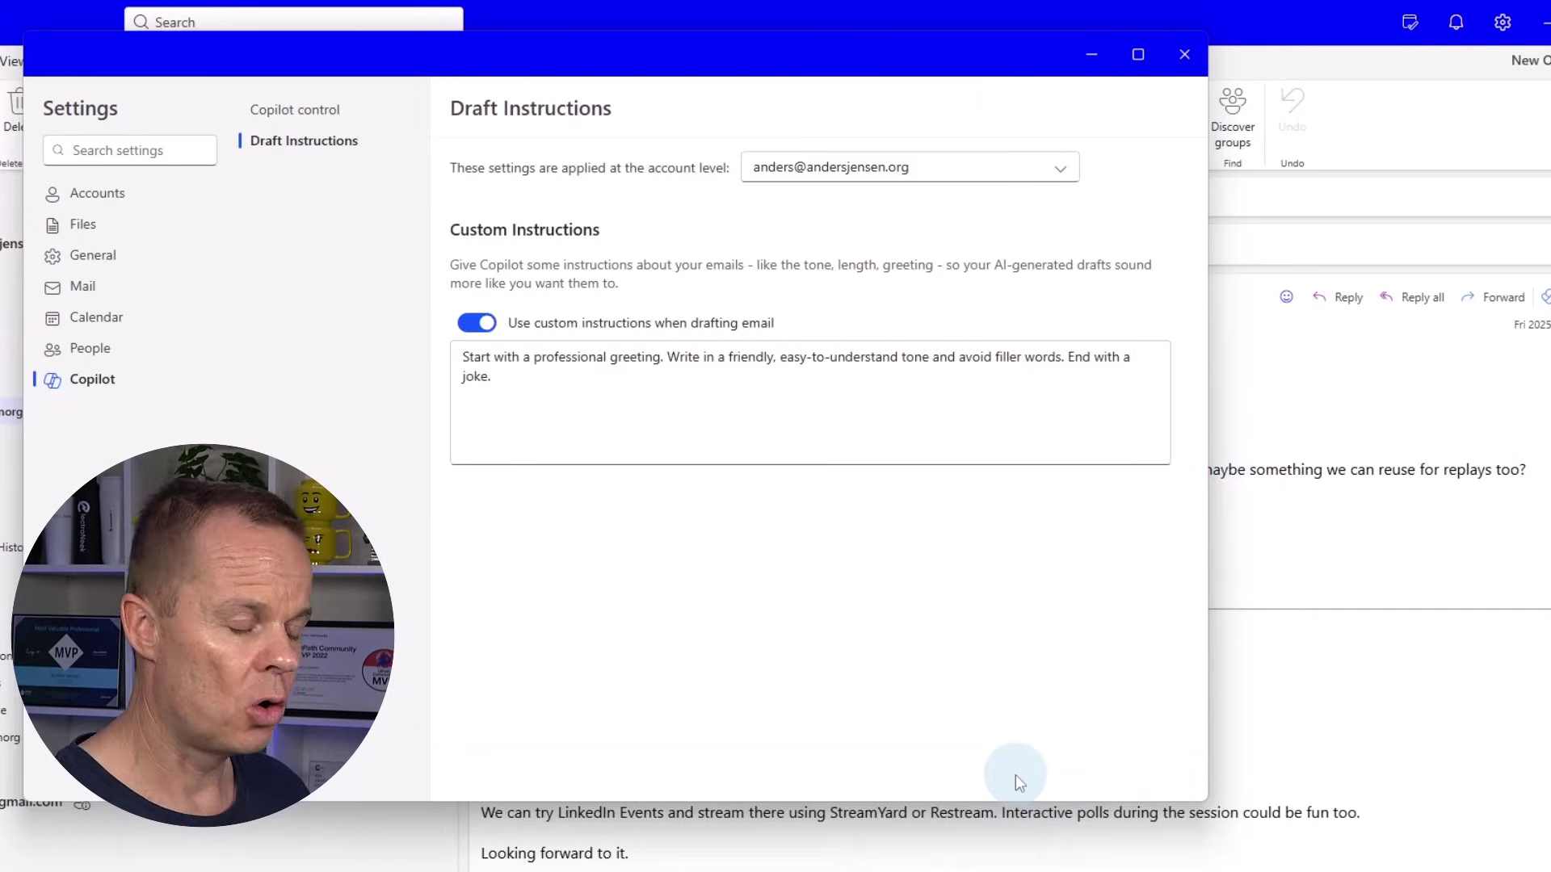